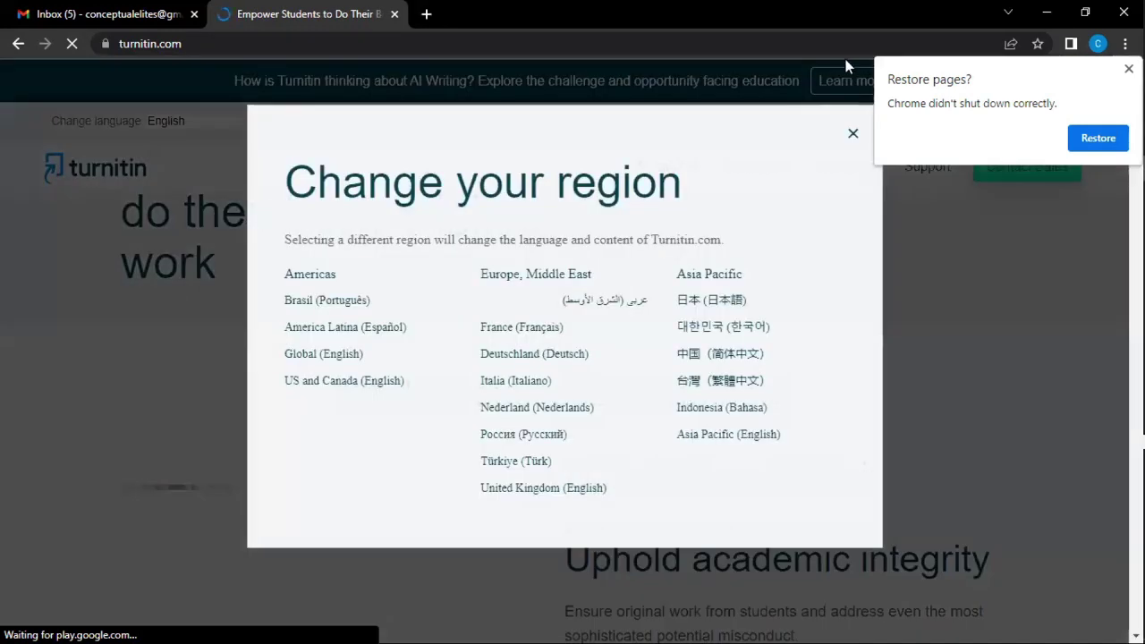
Dismiss the region chooser and the browser's restore-pages prompt to reach account creation.
click(852, 135)
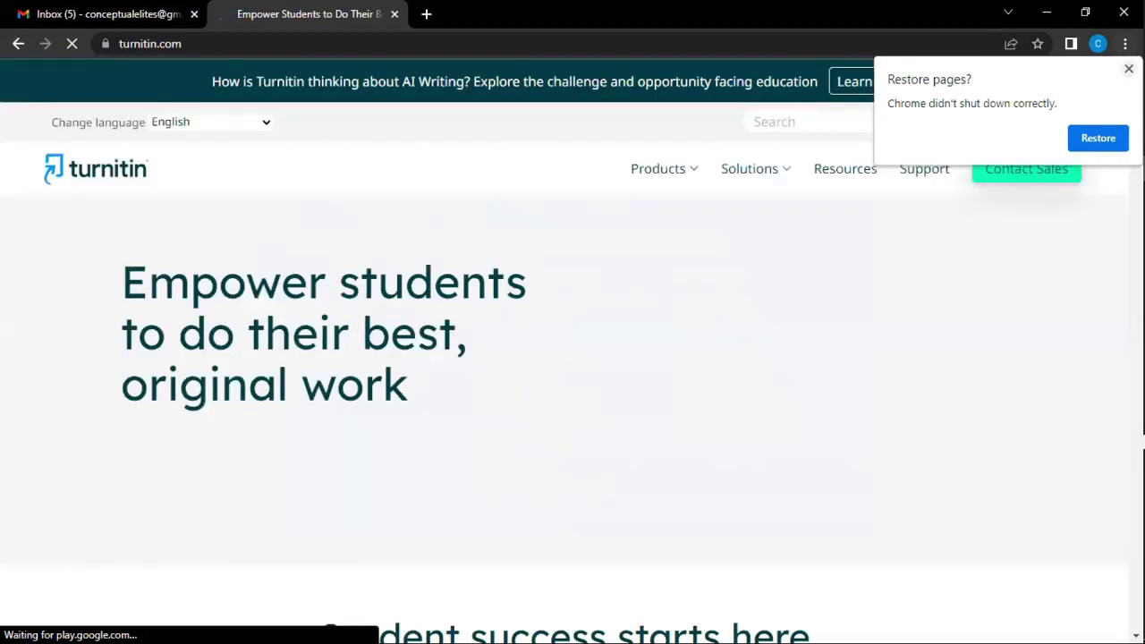
click(953, 352)
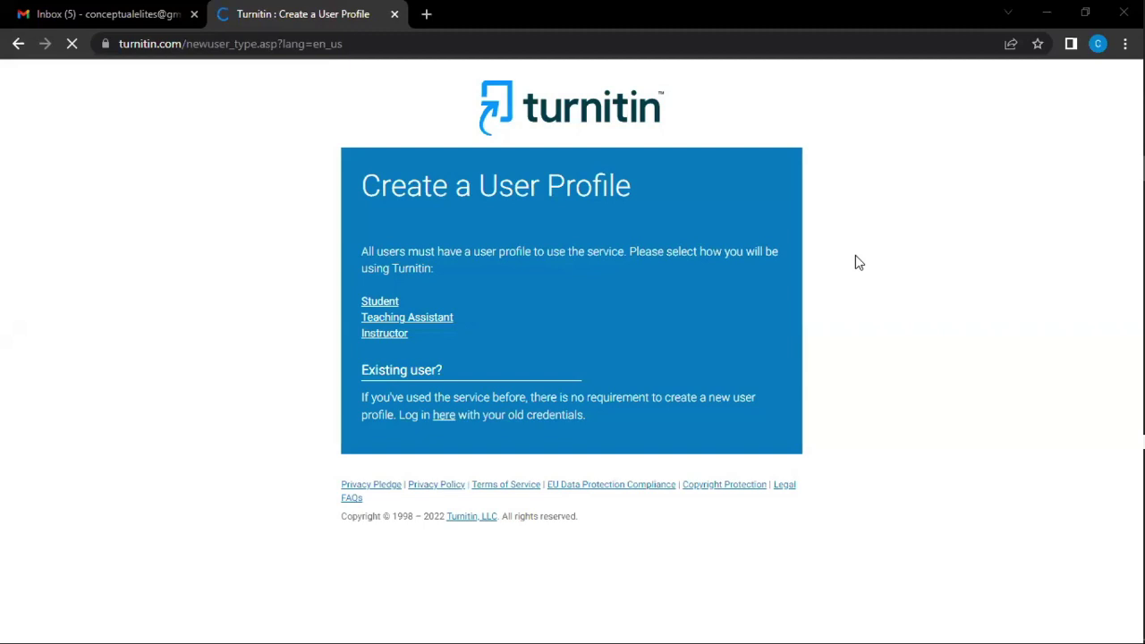
Choose the Student profile and enter the class ID and class enrollment key.
click(380, 302)
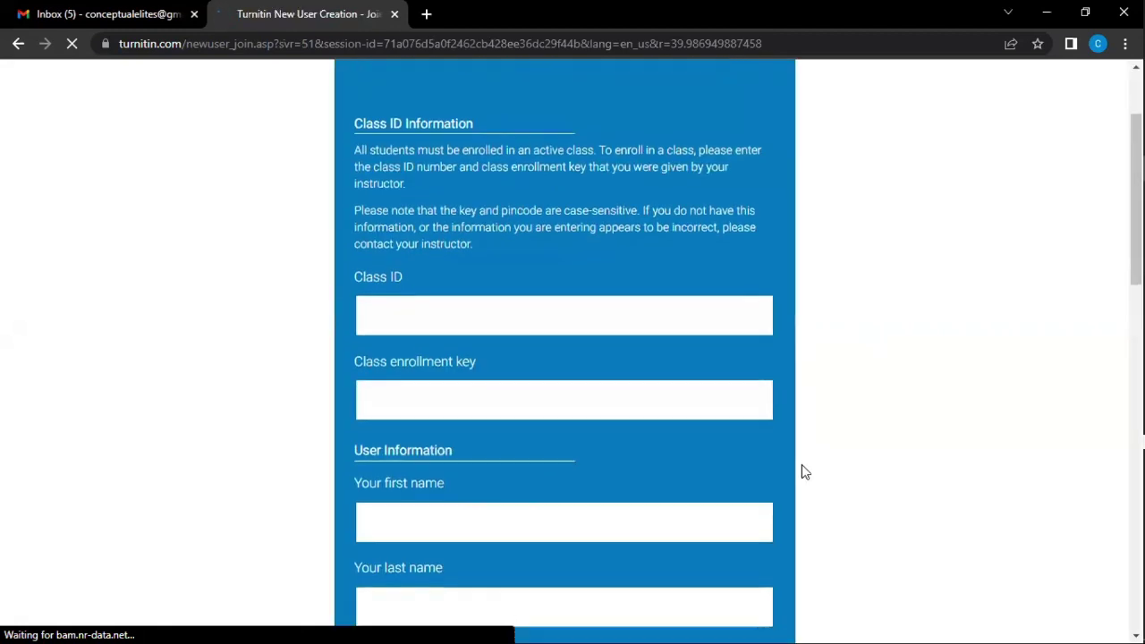
click(599, 354)
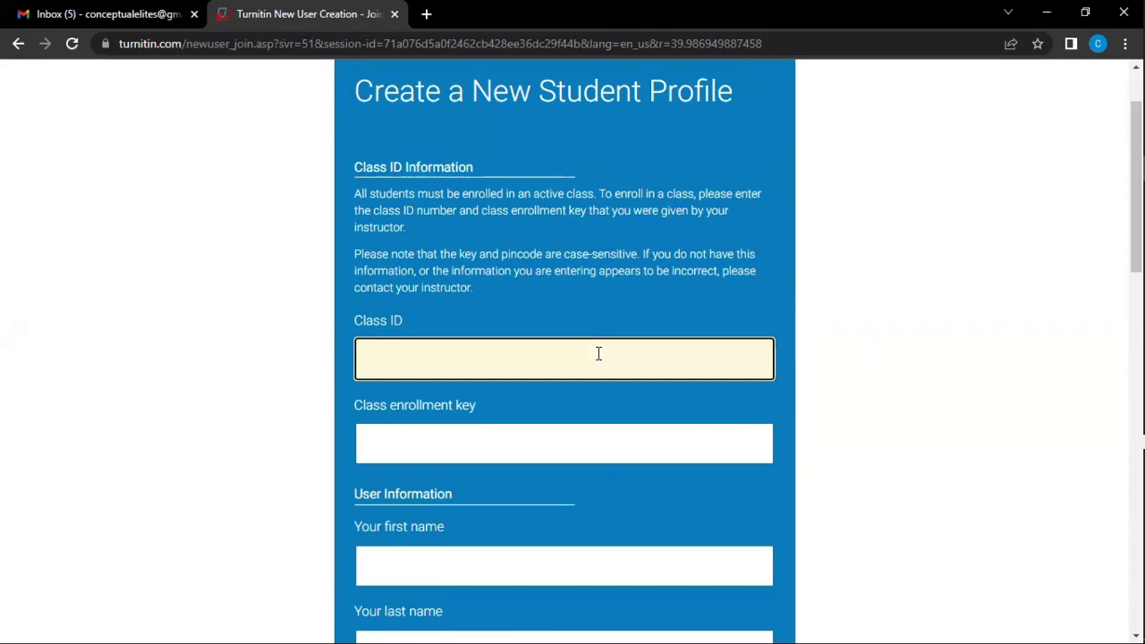
click(516, 444)
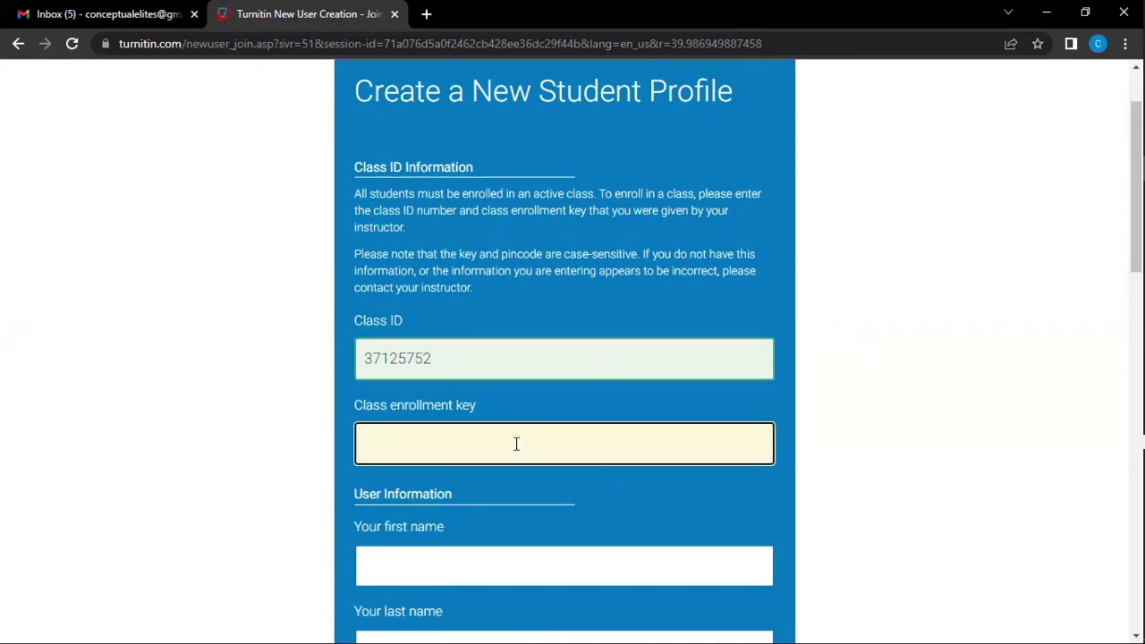
Correct the mistyped class ID and re-enter the class enrollment key.
click(465, 360)
key(BackSpace)
key(BackSpace)
key(BackSpace)
key(BackSpace)
key(BackSpace)
key(BackSpace)
key(BackSpace)
key(BackSpace)
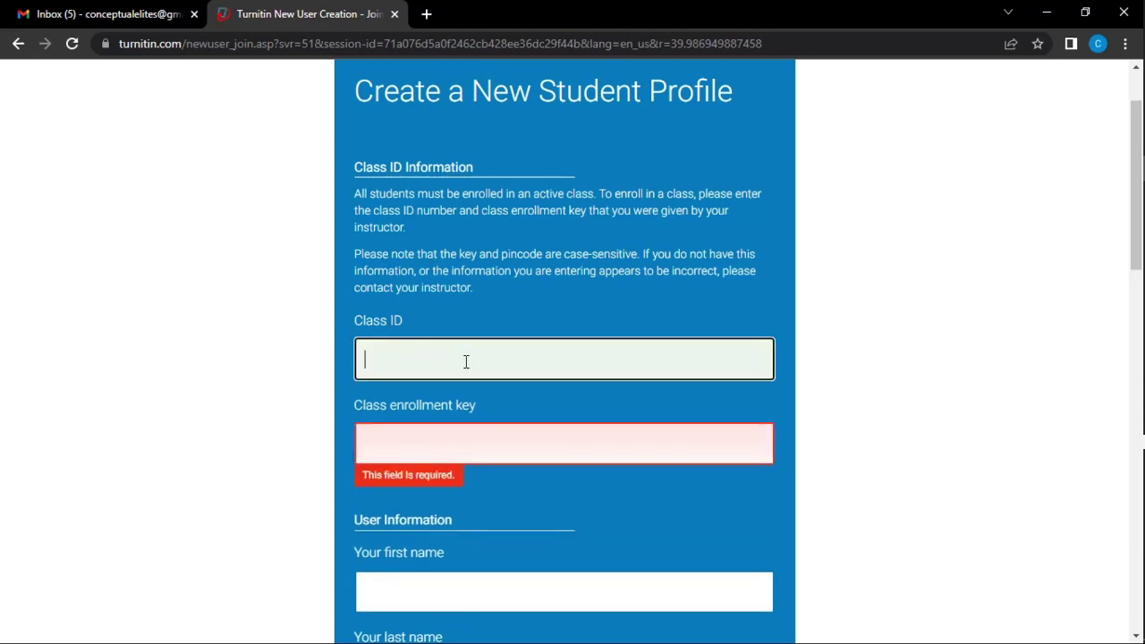
click(460, 447)
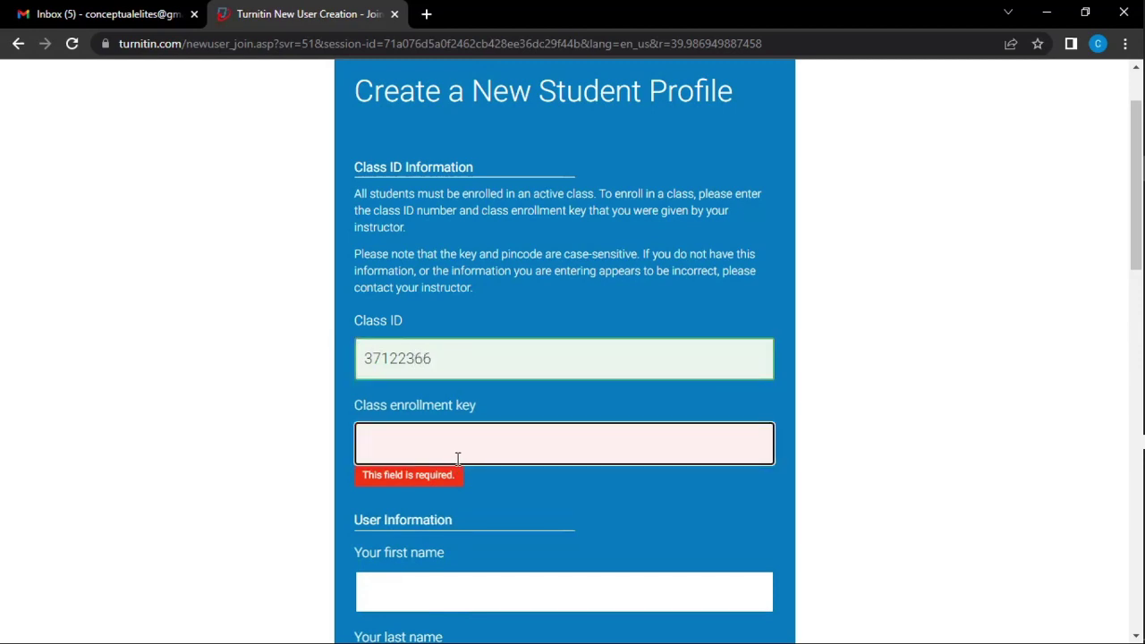
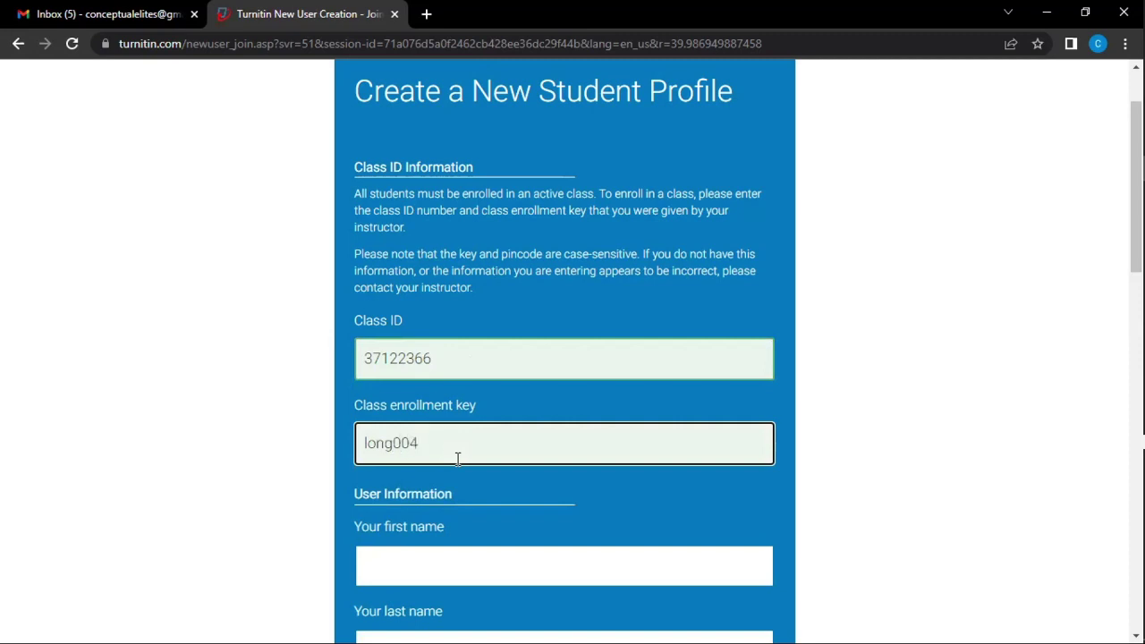
Fill in the student's first name and last name on the profile form.
click(424, 562)
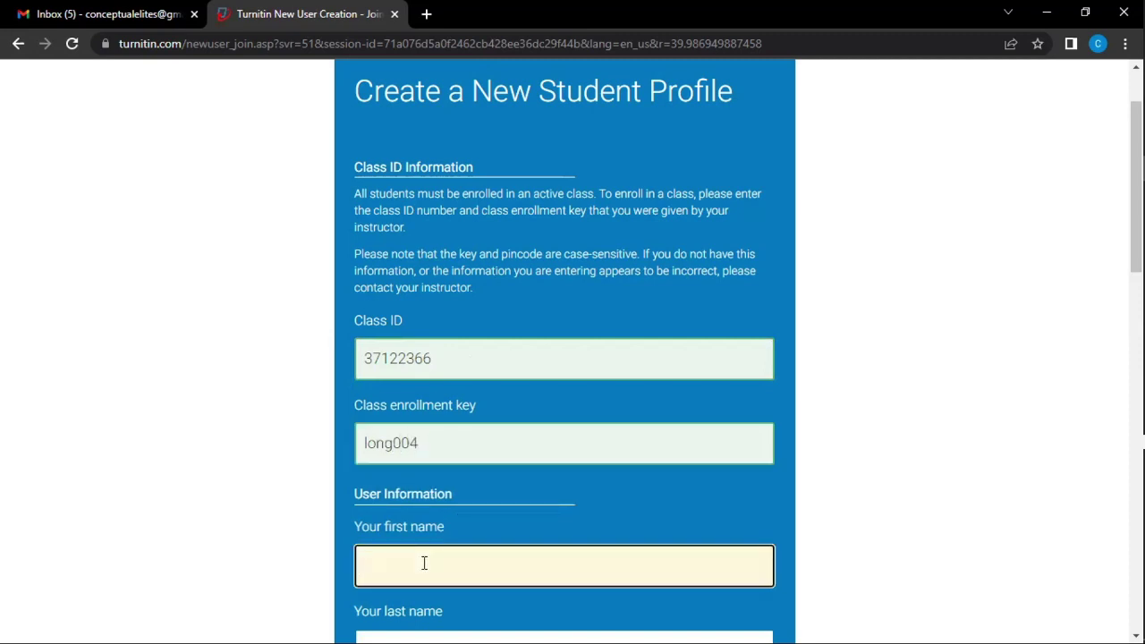
scroll(816, 524, down, 3)
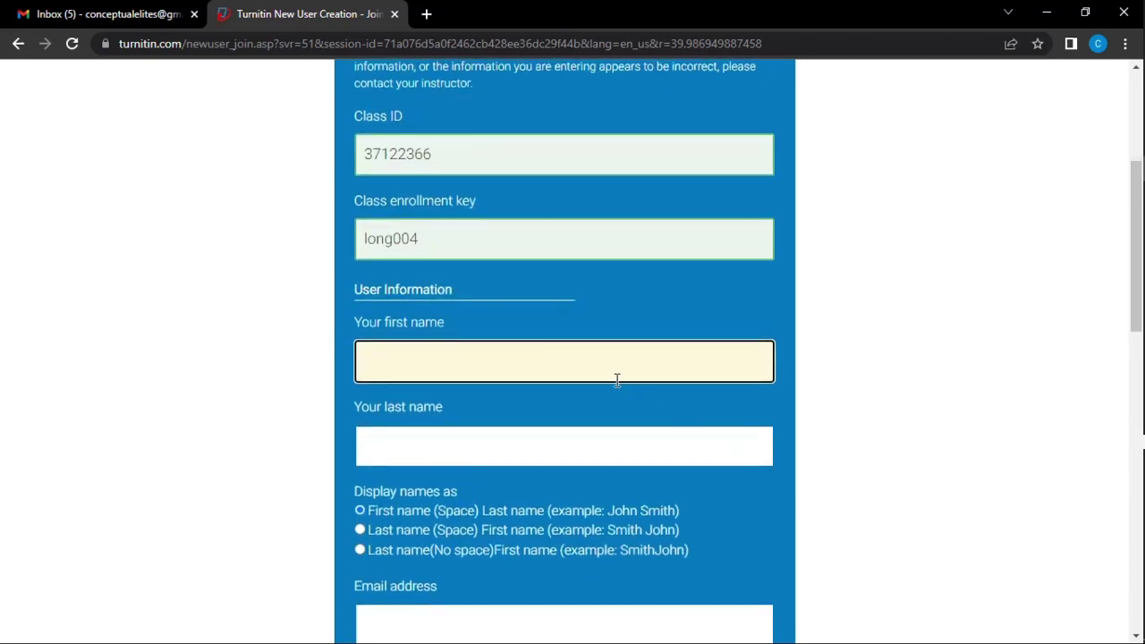
text(conceptual)
click(521, 460)
text(e)
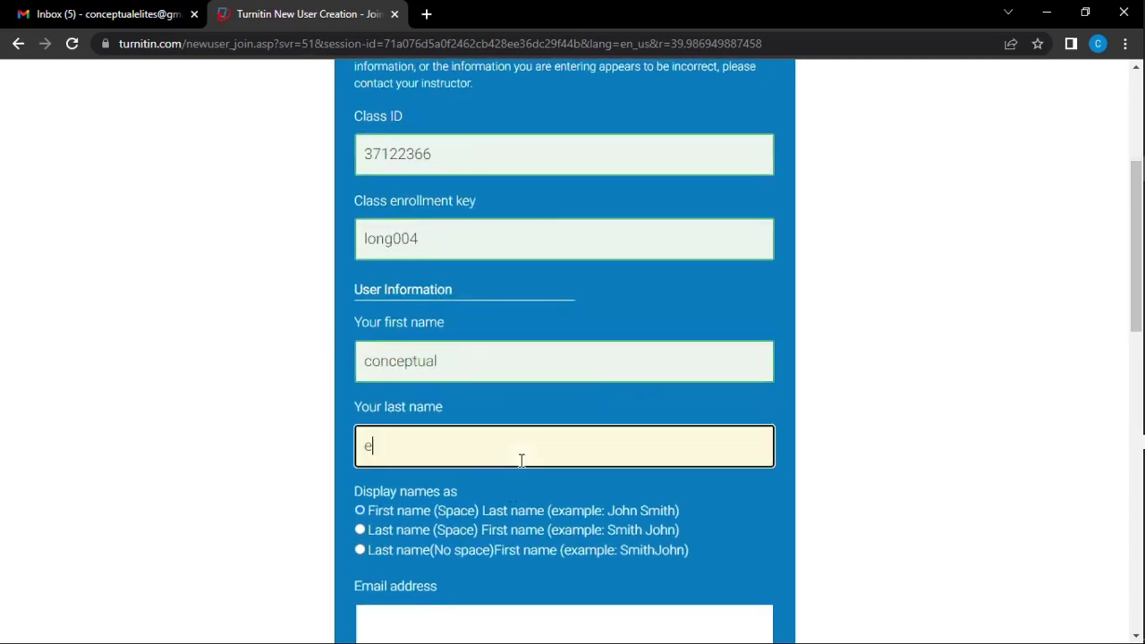
text(lites)
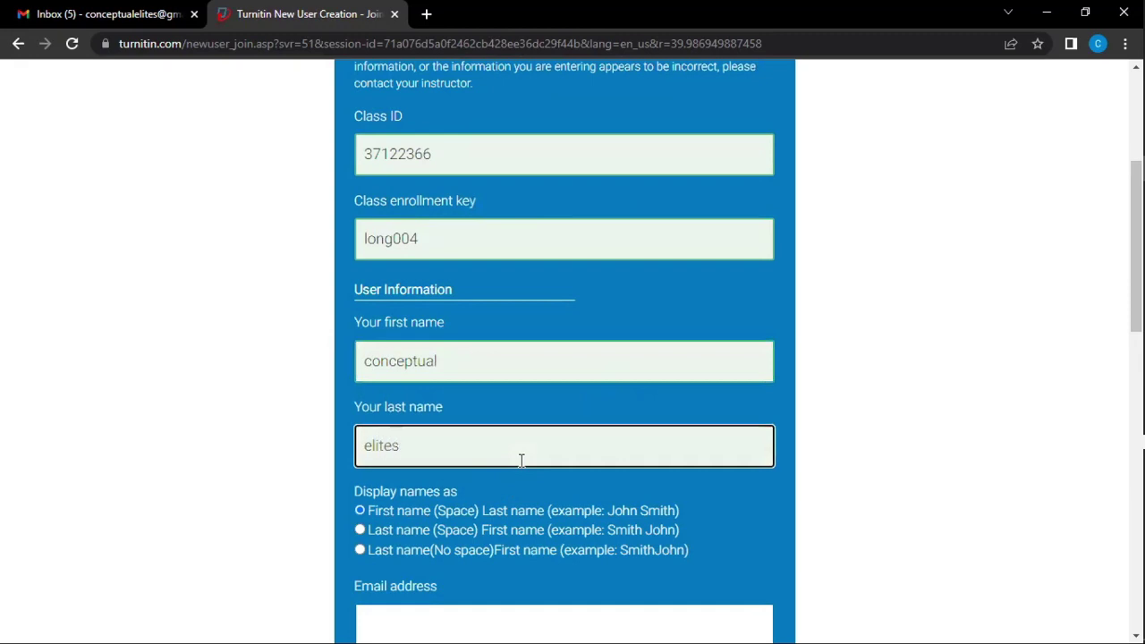
Enter the student's email address and copy it into the Confirm email address field.
scroll(521, 460, down, 2)
click(495, 467)
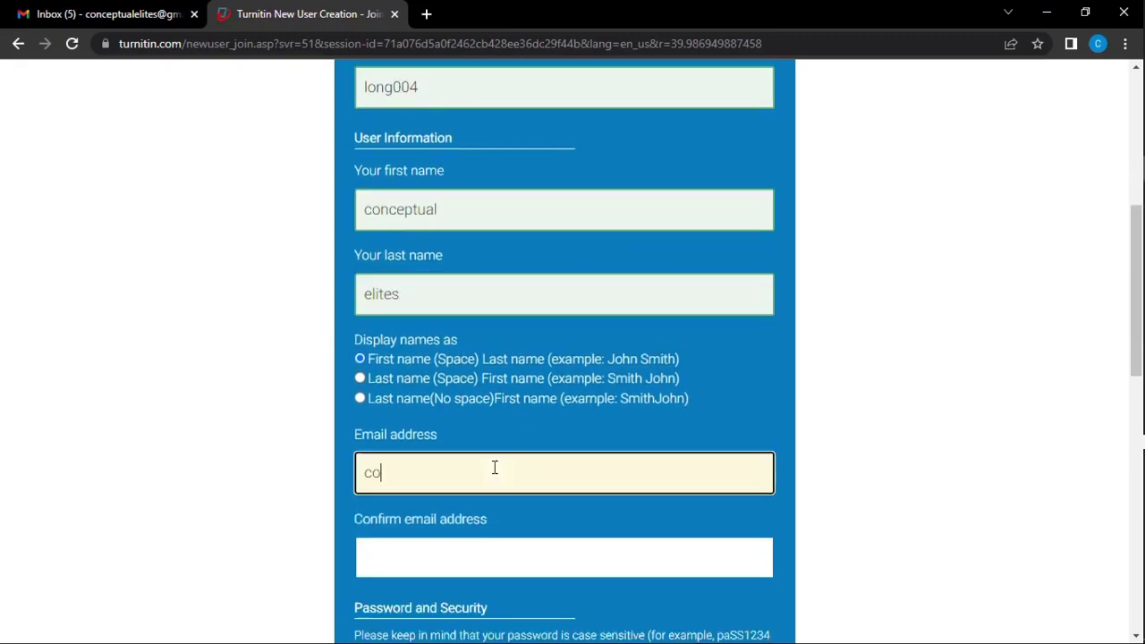
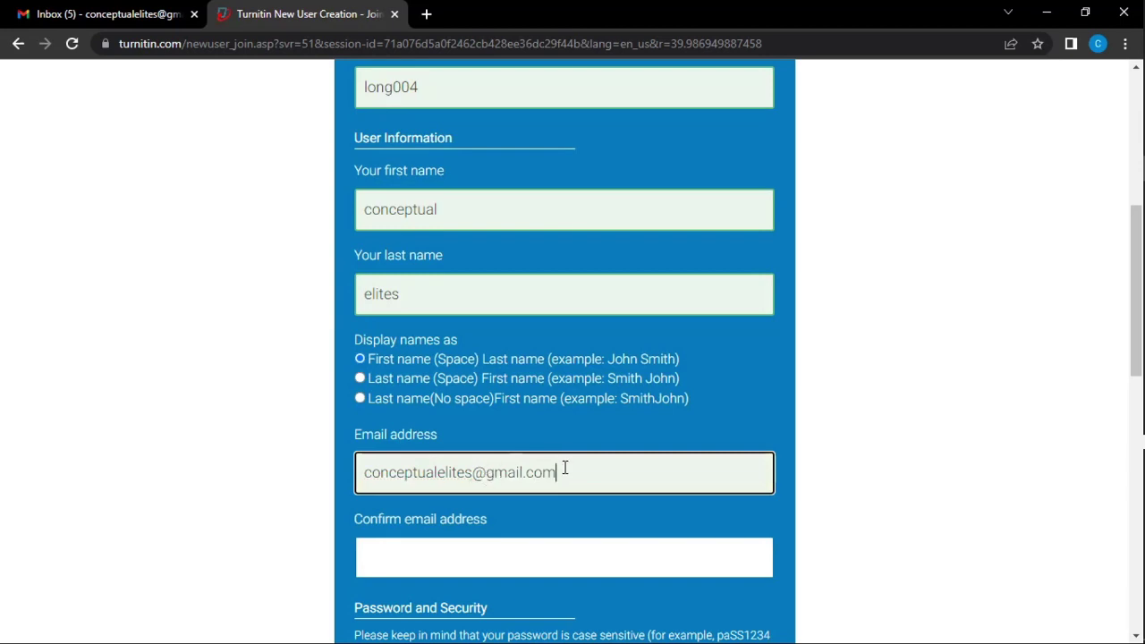
drag(560, 472, 364, 471)
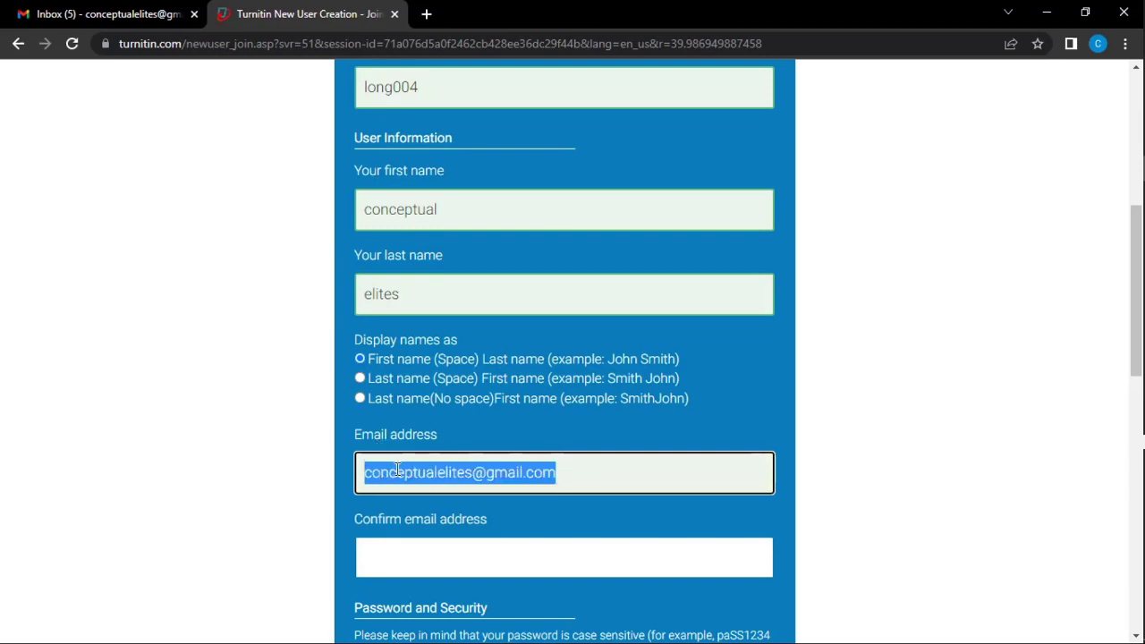
right_click(397, 472)
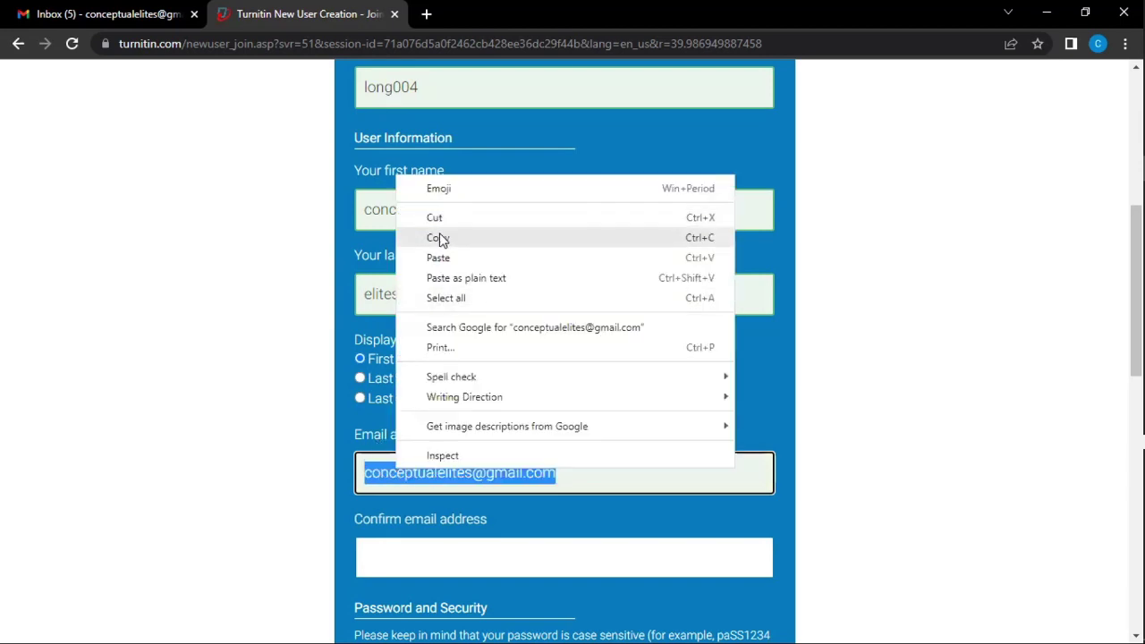
click(438, 238)
click(442, 564)
key(ctrl+v)
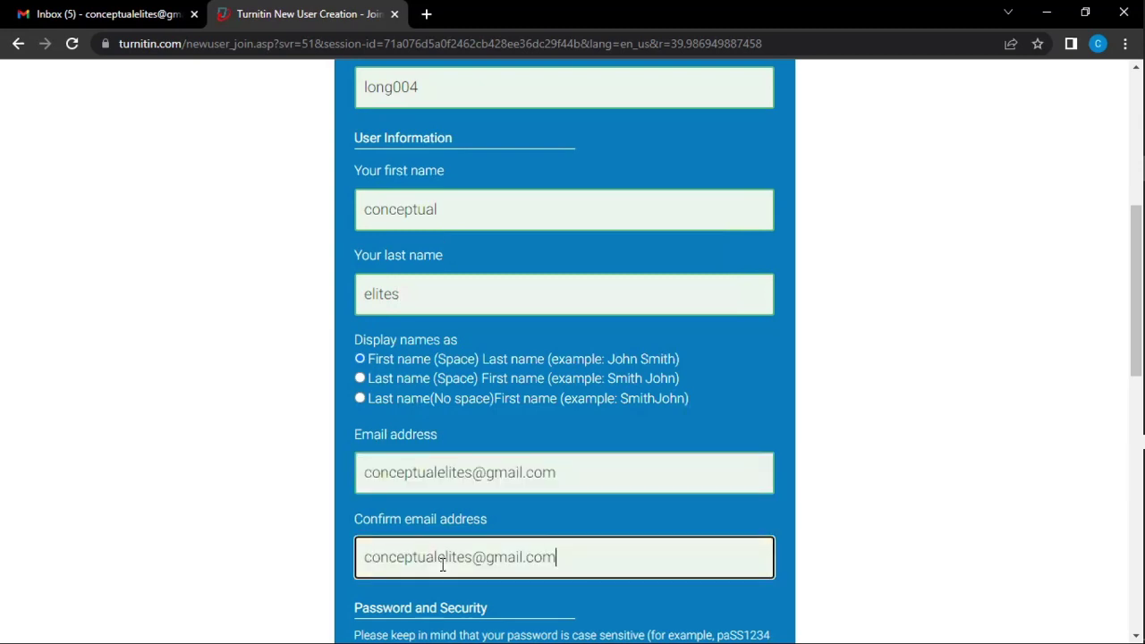
scroll(537, 573, down, 3)
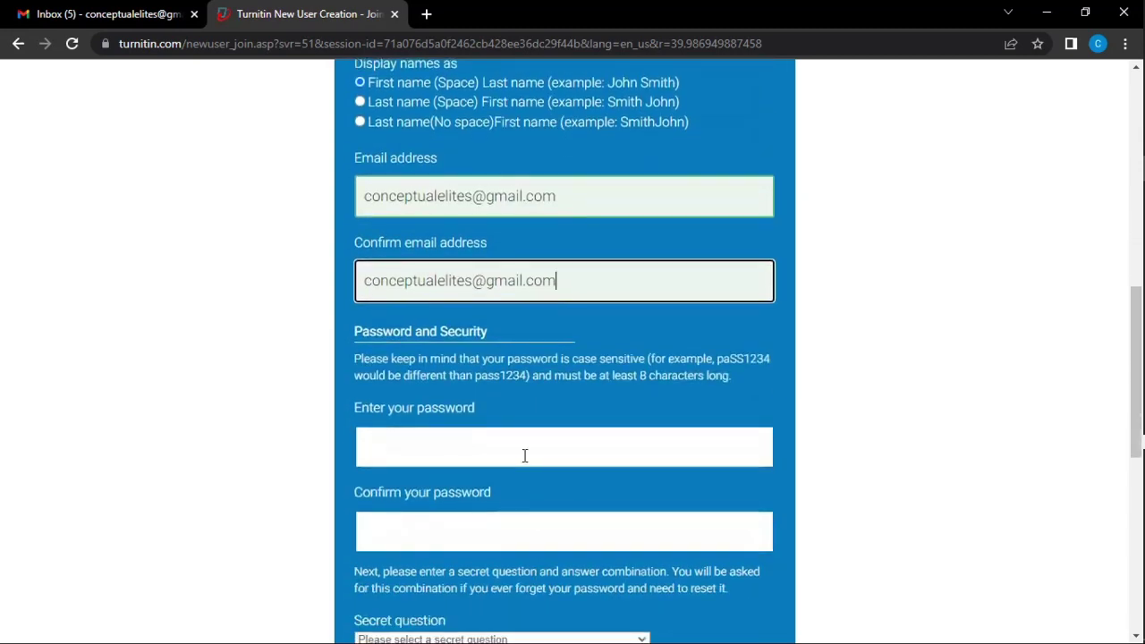
Use Chrome's suggested strong password and answer the first slow dance song secret question.
click(525, 457)
click(536, 505)
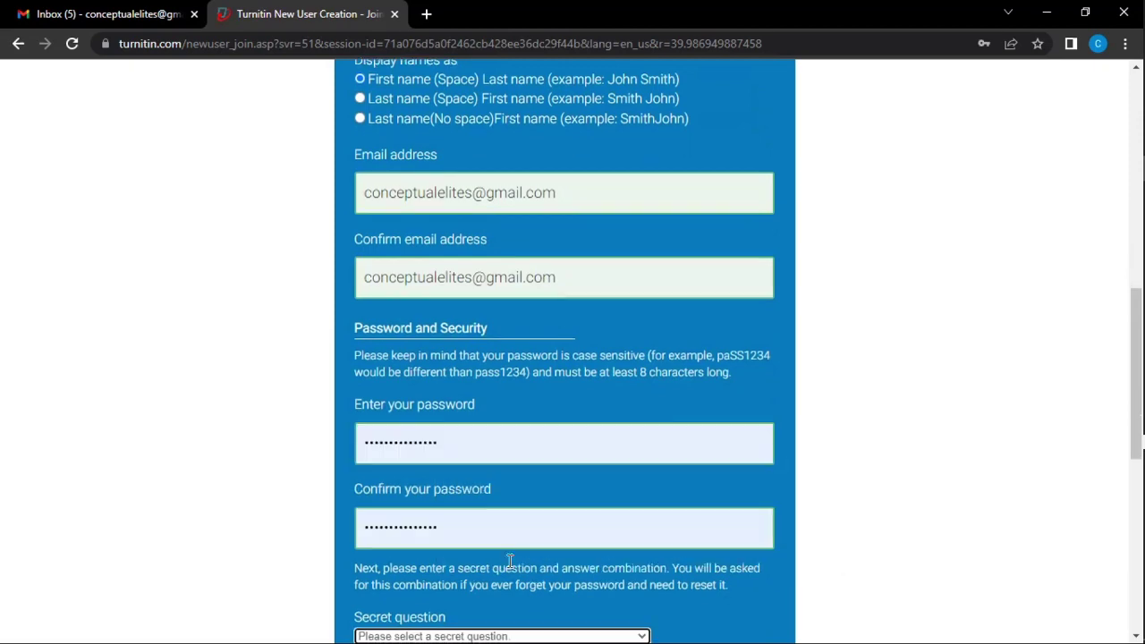
scroll(510, 561, down, 3)
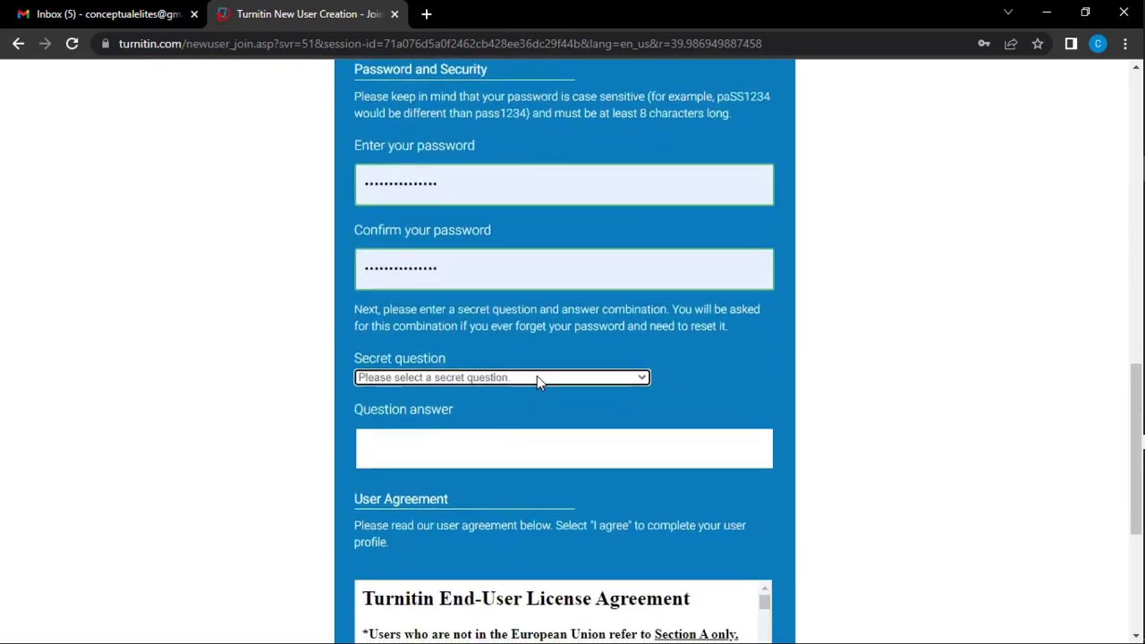
click(524, 379)
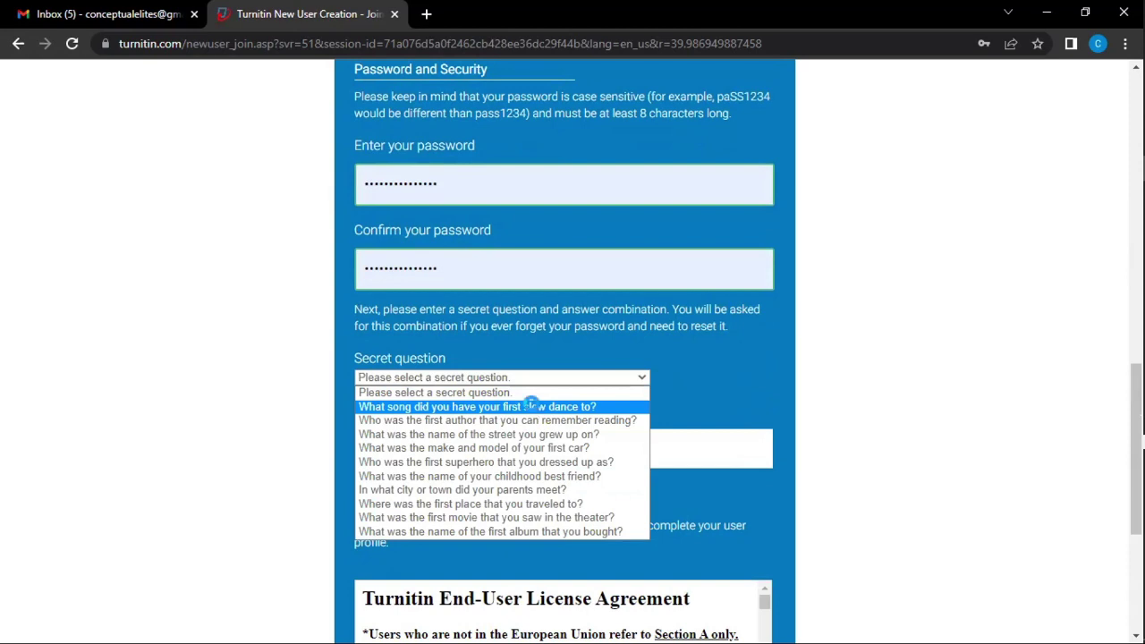
click(532, 407)
click(499, 450)
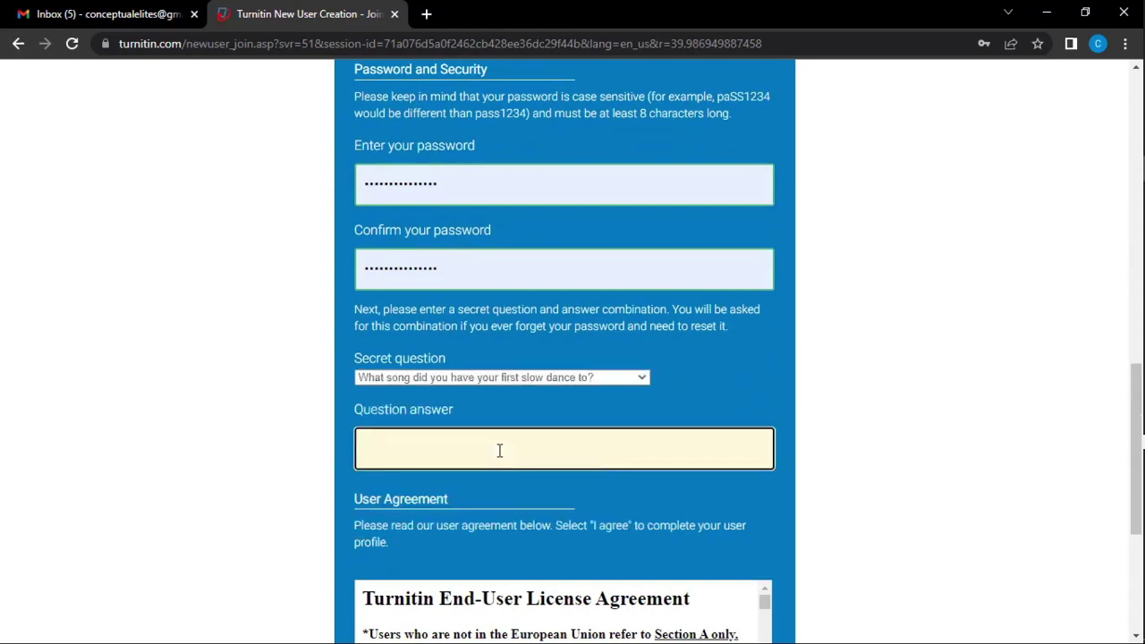
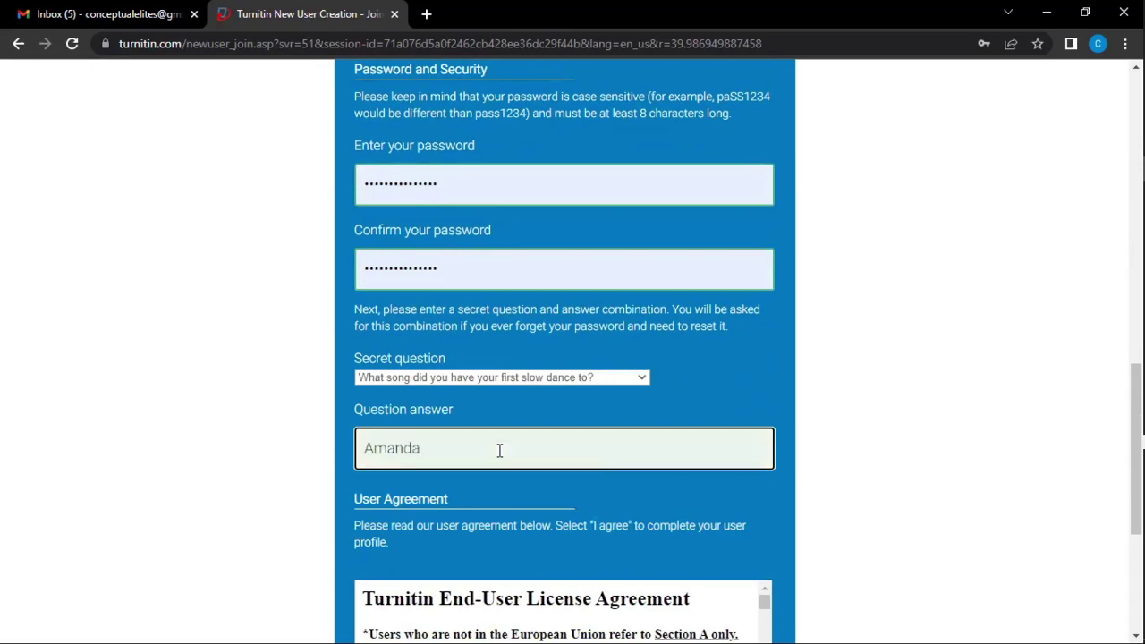
Pass the I'm not a robot check and submit with I Agree -- Create Profile.
scroll(499, 450, down, 4)
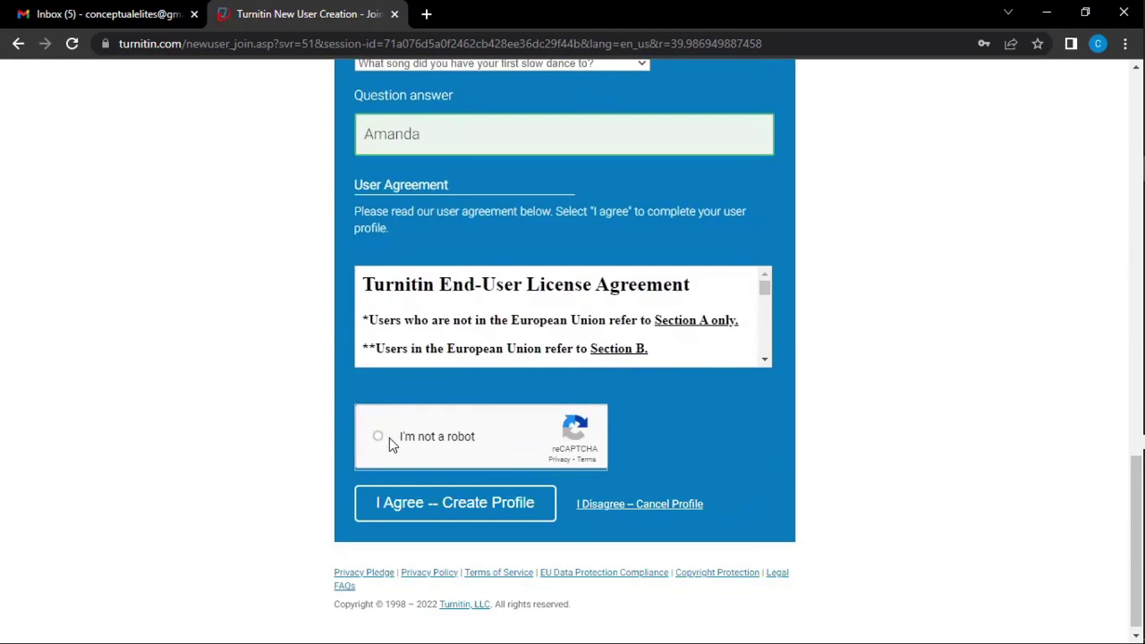
click(389, 437)
click(478, 510)
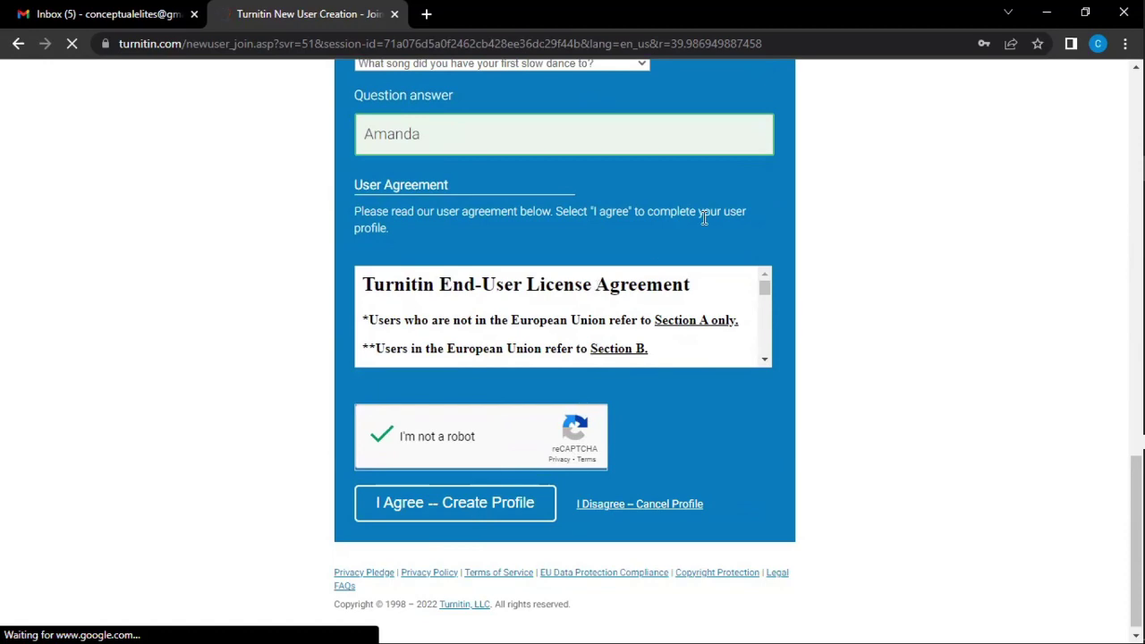
scroll(882, 237, up, 9)
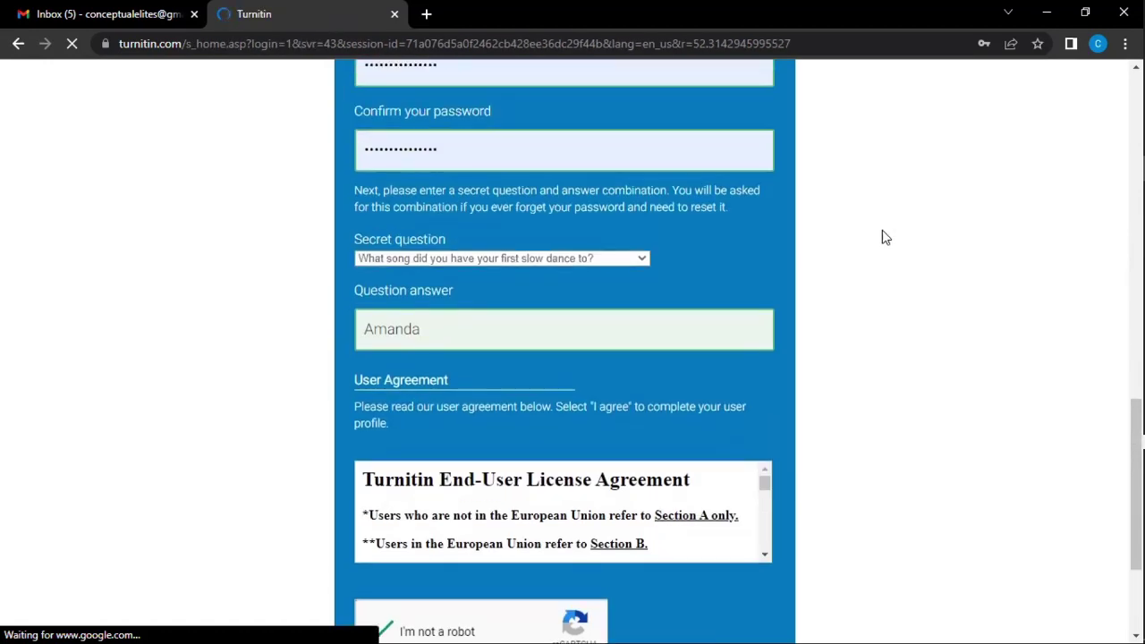
Open the Info Desk - 16 Dec class from the All Classes home page.
scroll(882, 237, up, 1)
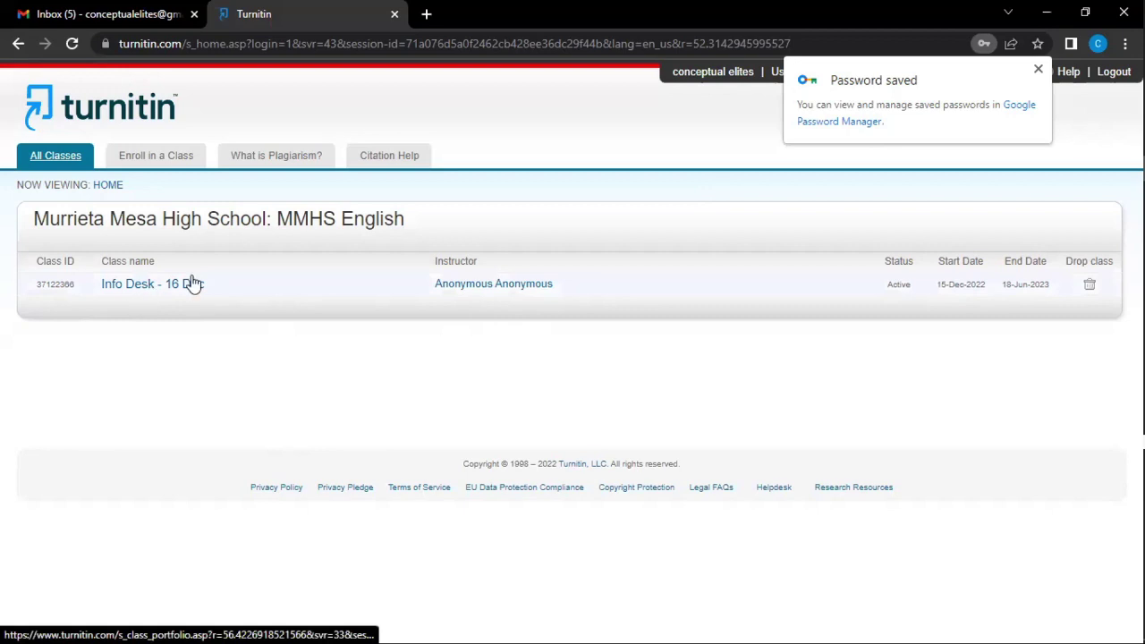
click(154, 286)
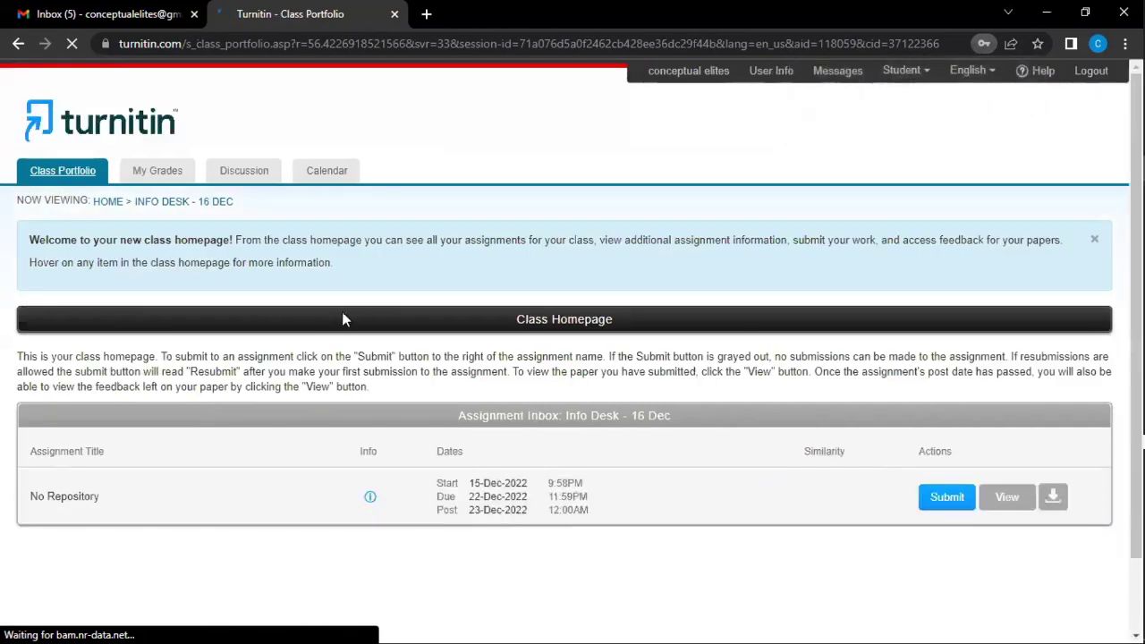
Start a Single File Upload for No Repository titled 'Work 2' and choose a file from this computer.
click(946, 497)
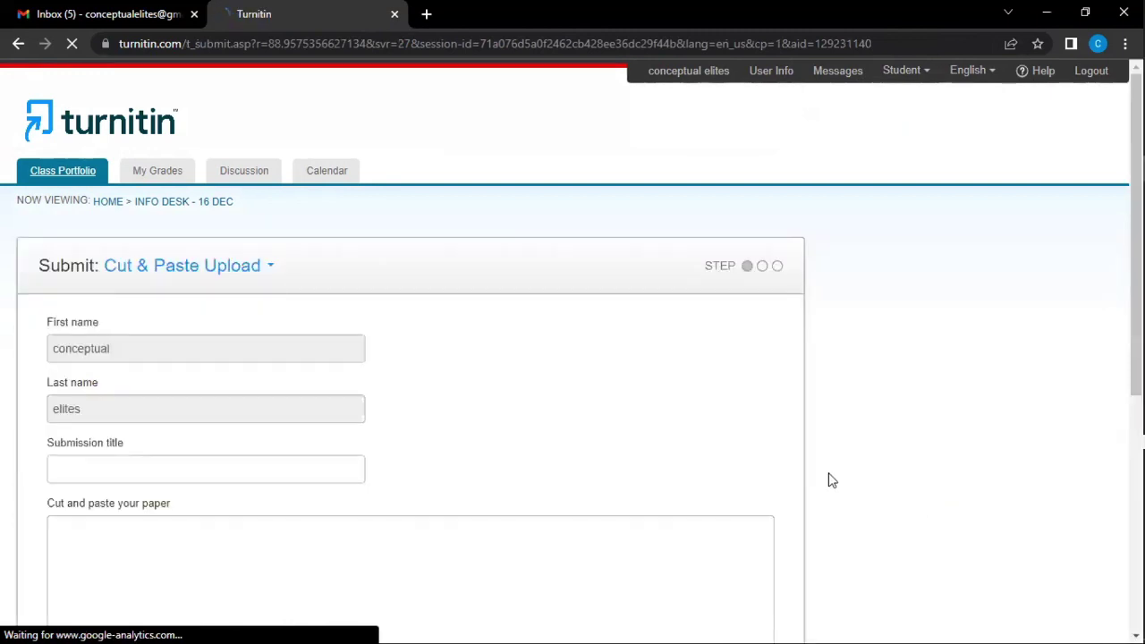
click(256, 274)
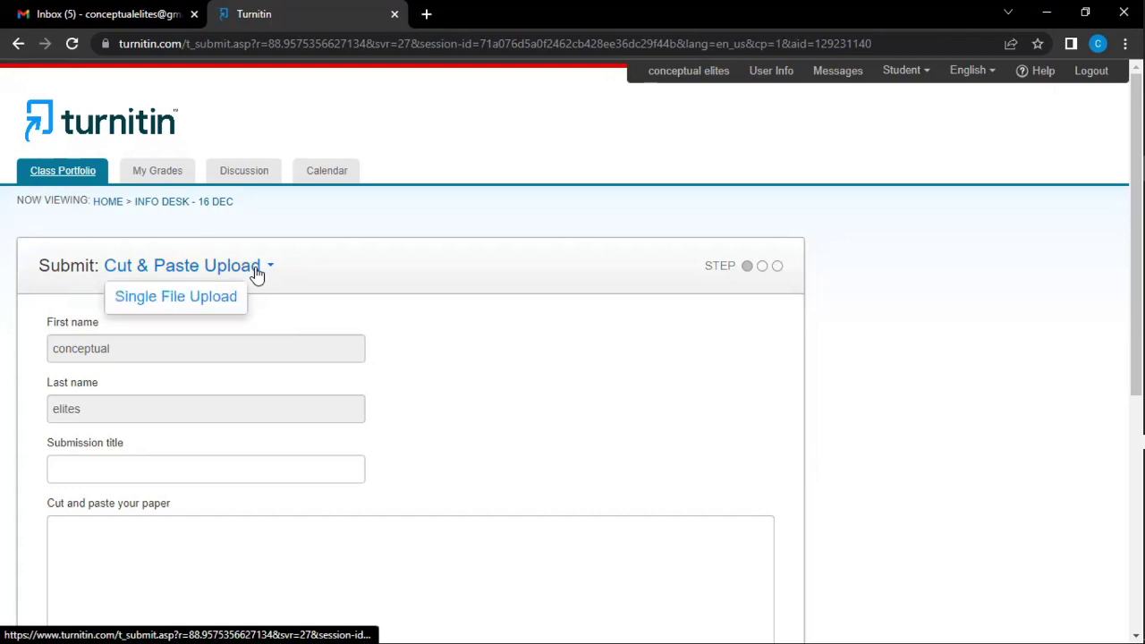
click(199, 296)
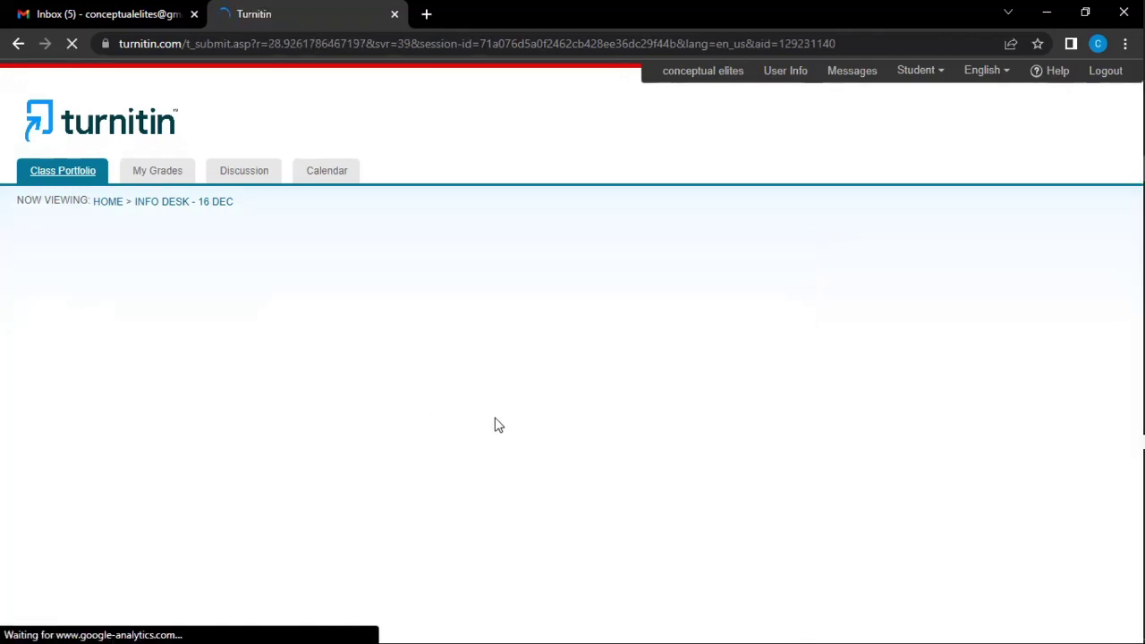
scroll(519, 361, down, 2)
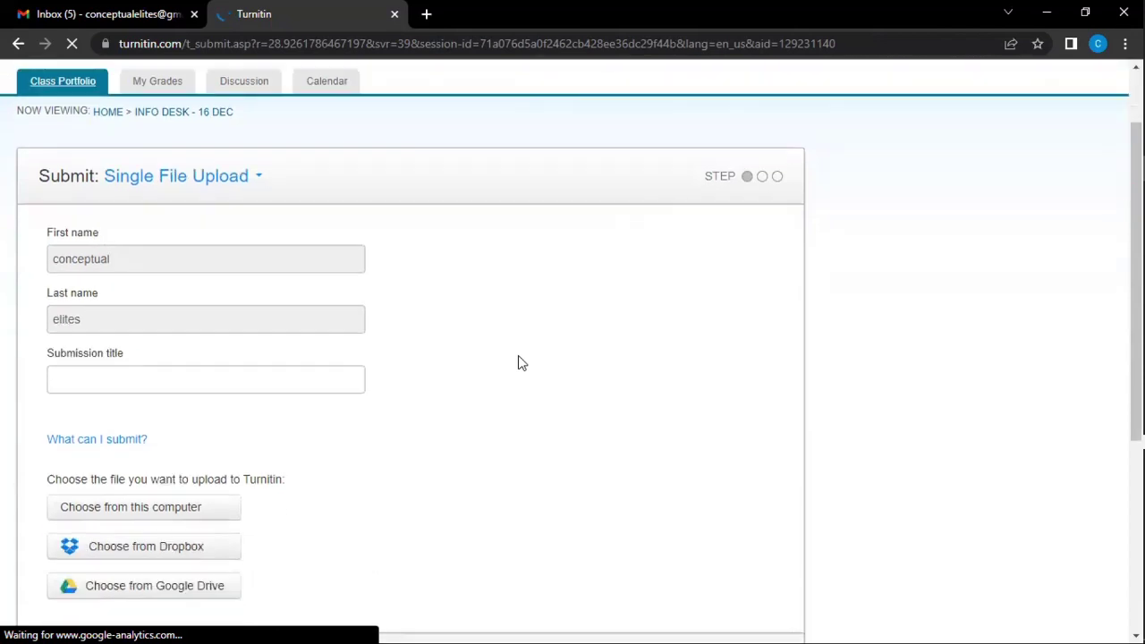
click(205, 330)
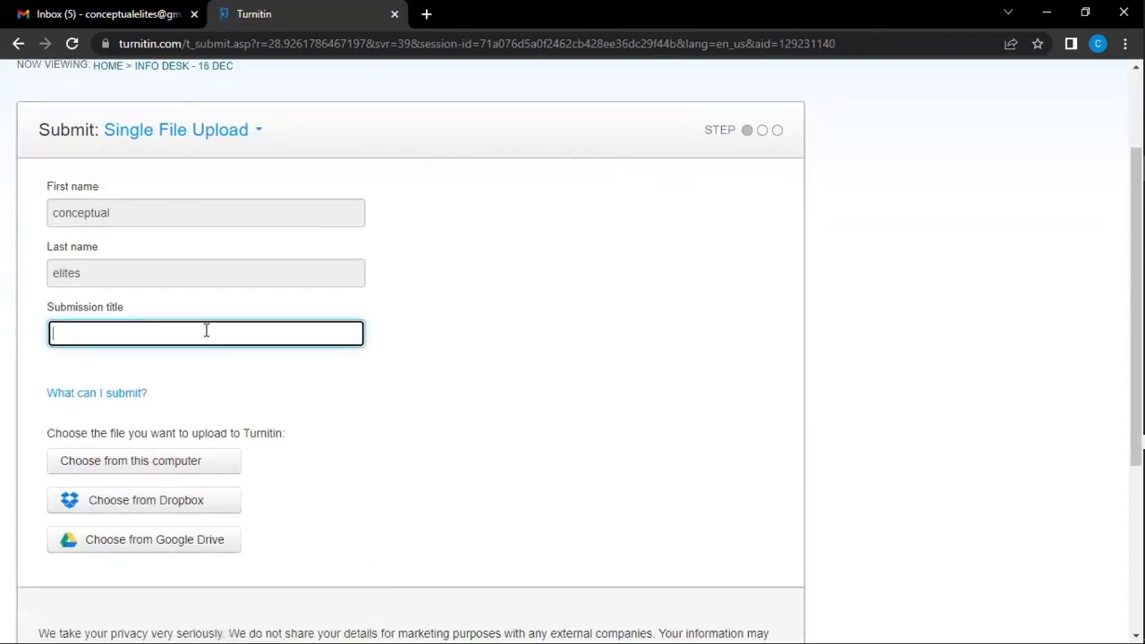
text(Wotrk)
key(BackSpace)
key(BackSpace)
key(BackSpace)
text(rk 2)
click(155, 462)
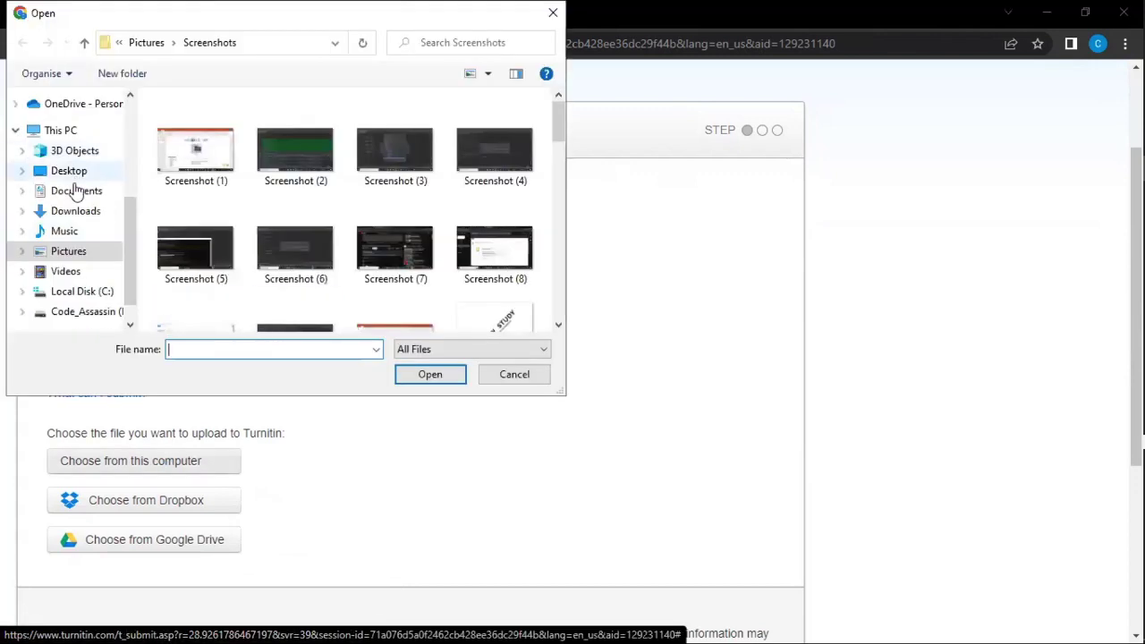
Browse to This PC > Desktop > Nkay and attach the report PDF.
click(76, 192)
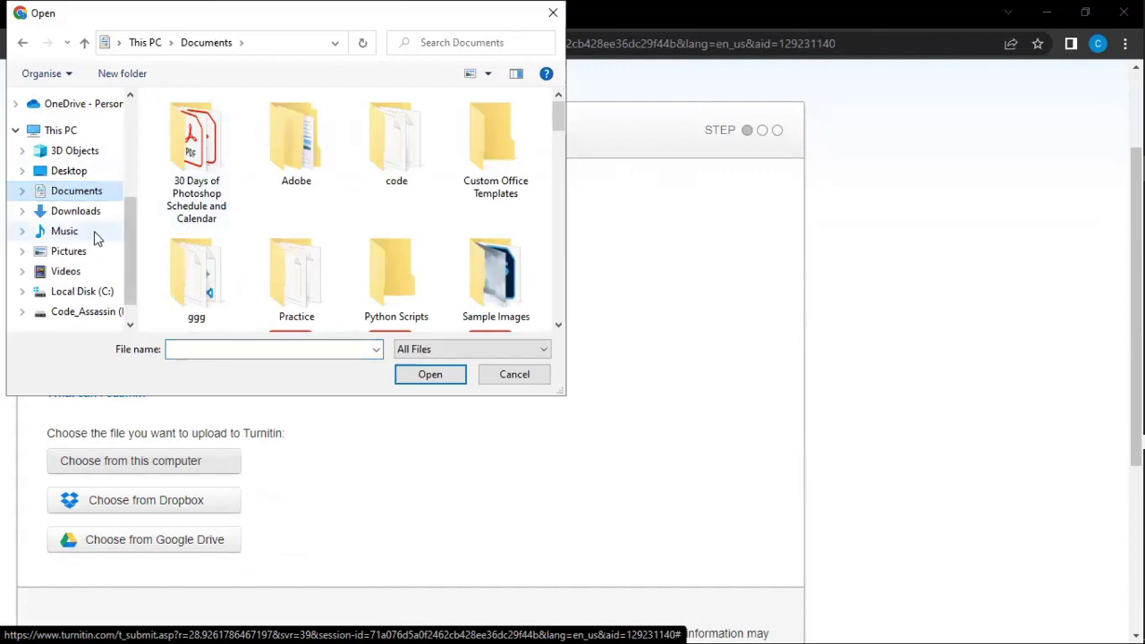
scroll(63, 219, up, 1)
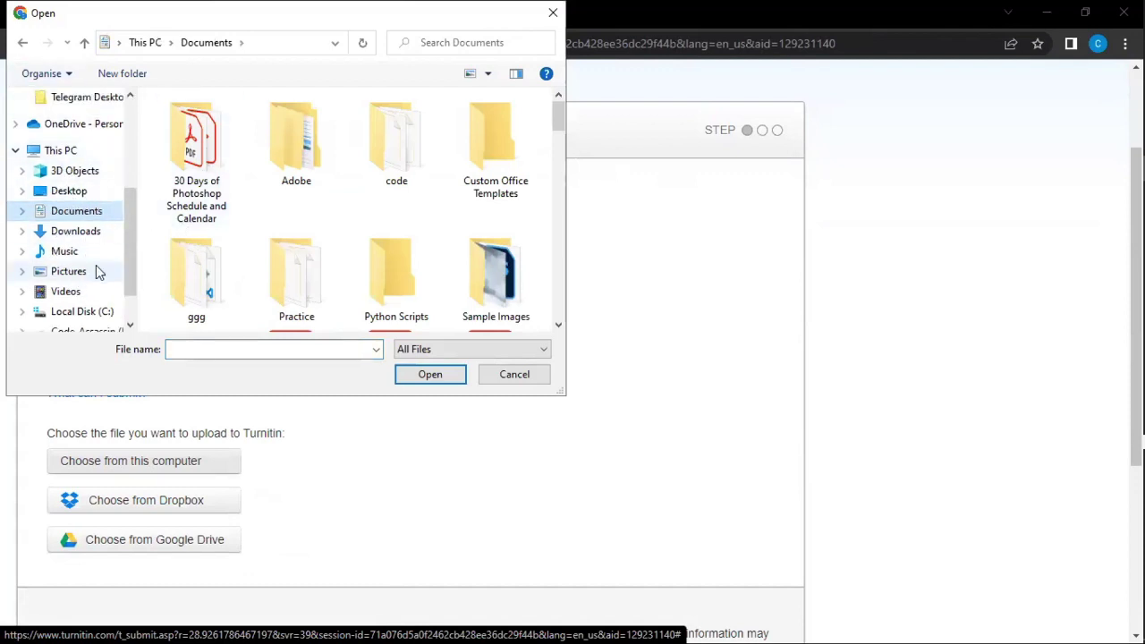
click(75, 152)
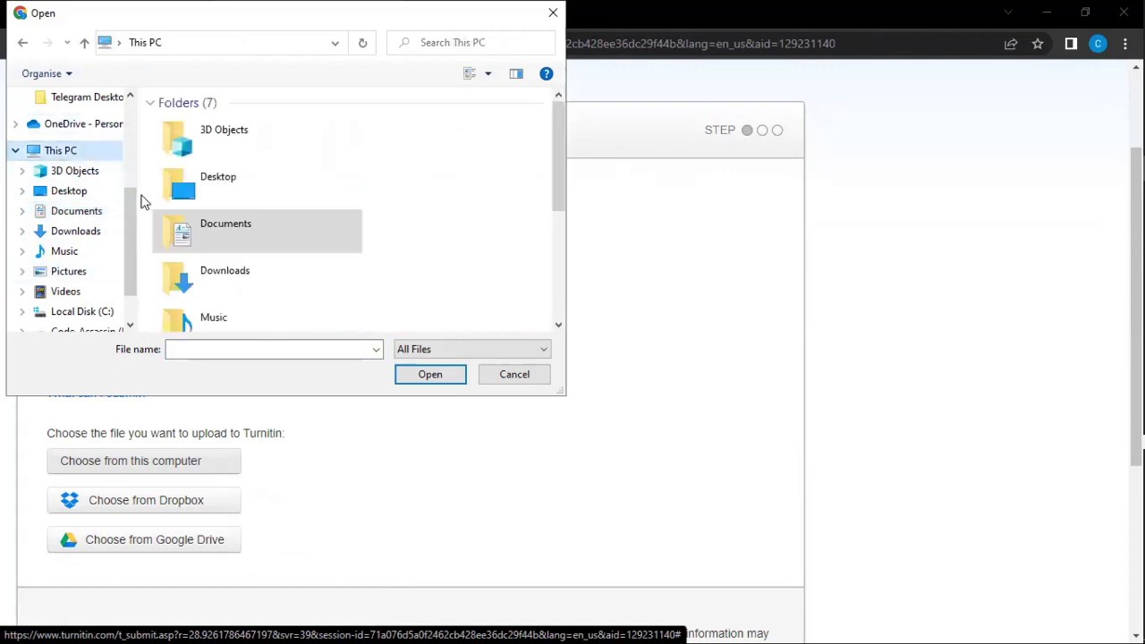
click(80, 195)
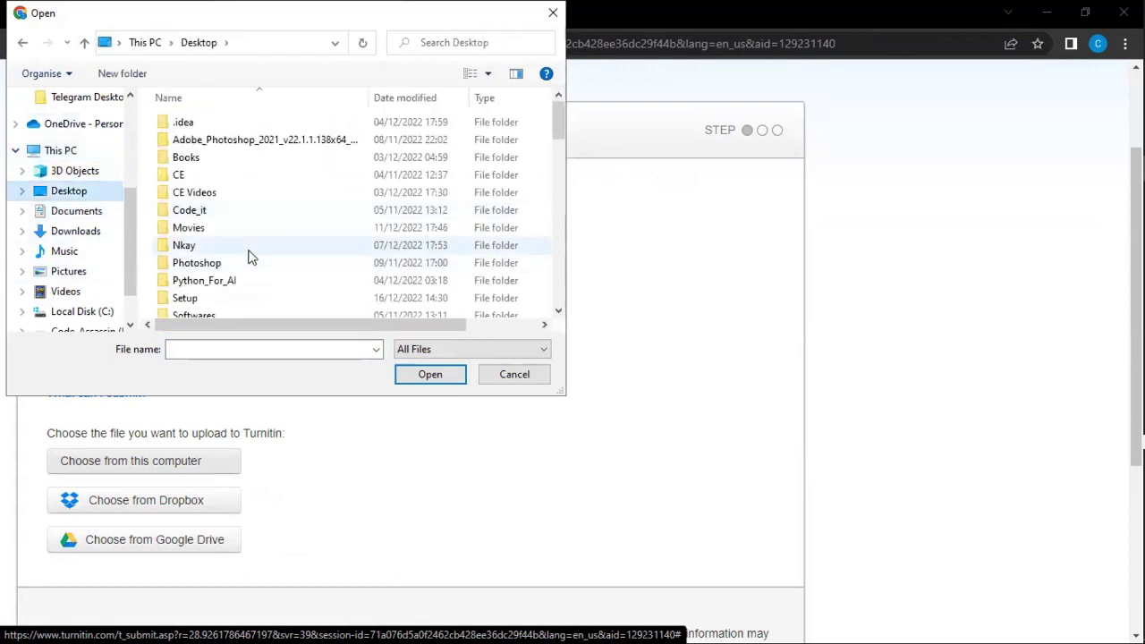
click(251, 247)
click(427, 376)
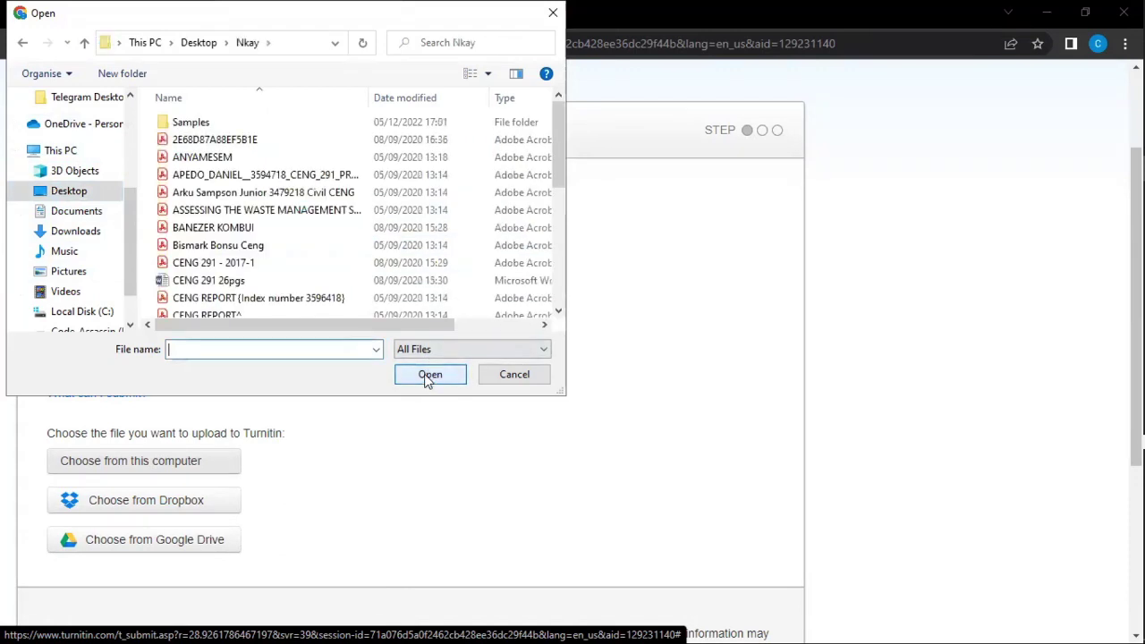
click(219, 234)
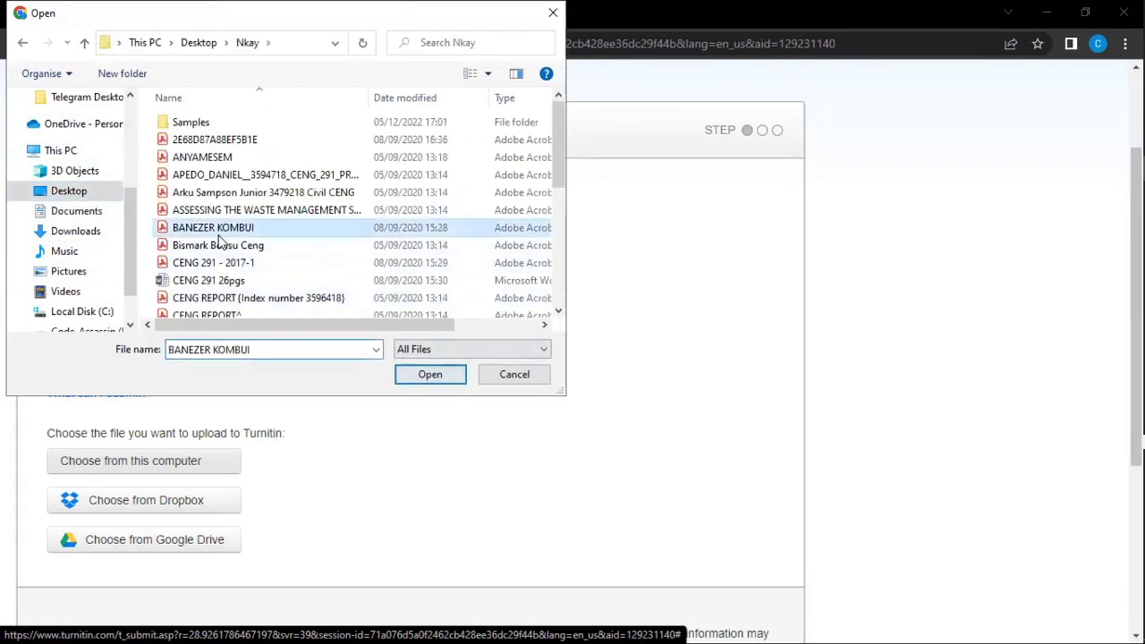
click(451, 379)
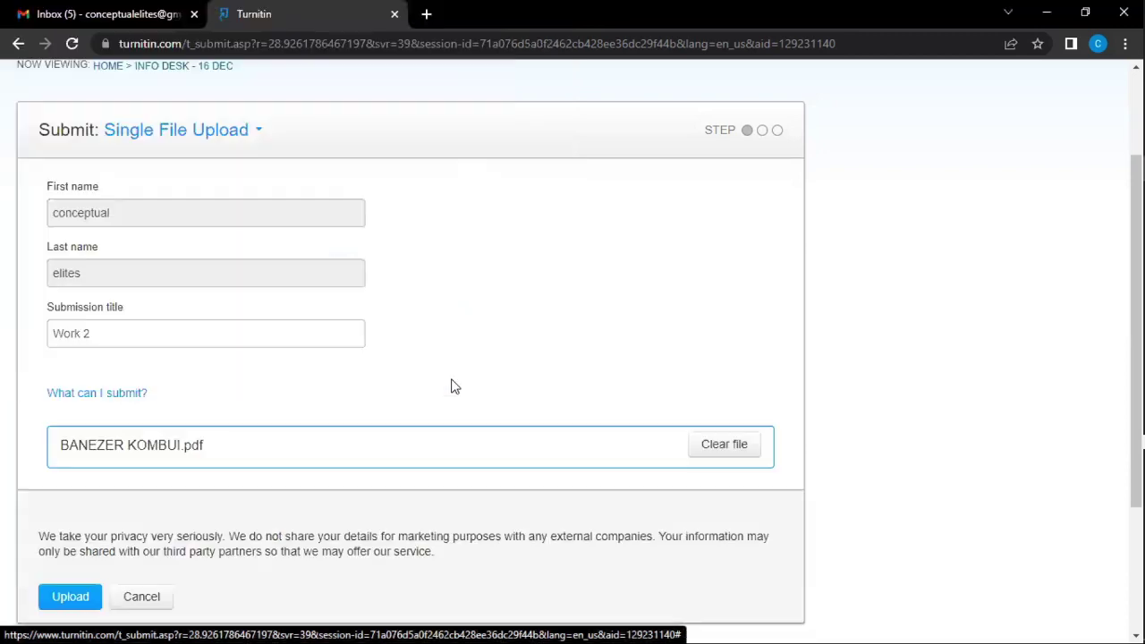
Upload the 18-page PDF, check the preview, and confirm the Work 2 submission.
click(81, 599)
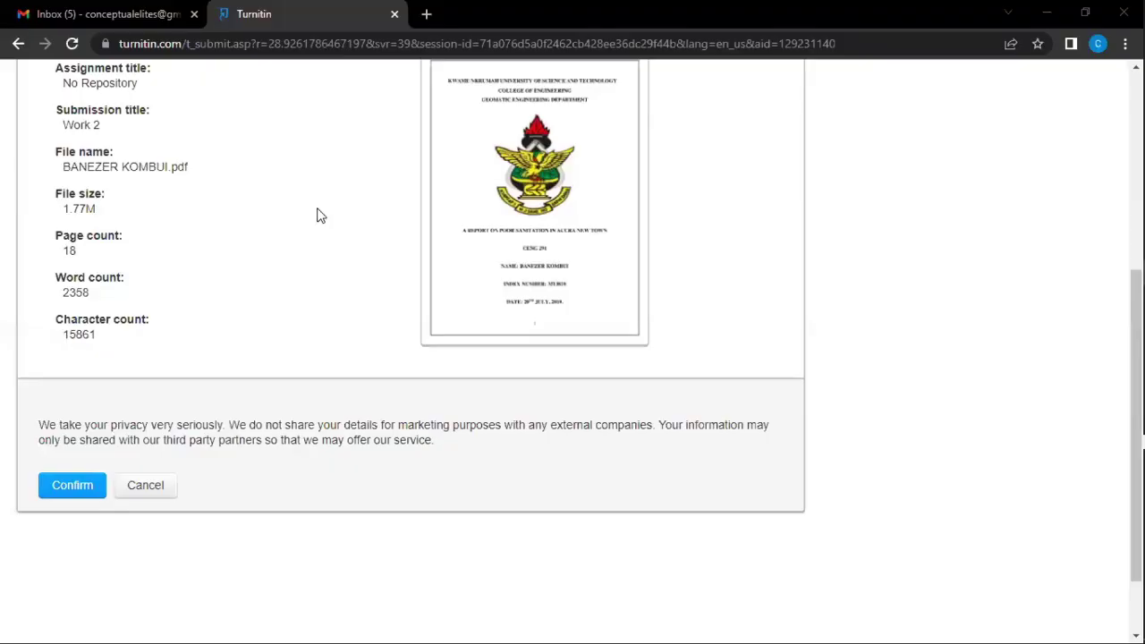
scroll(721, 255, up, 1)
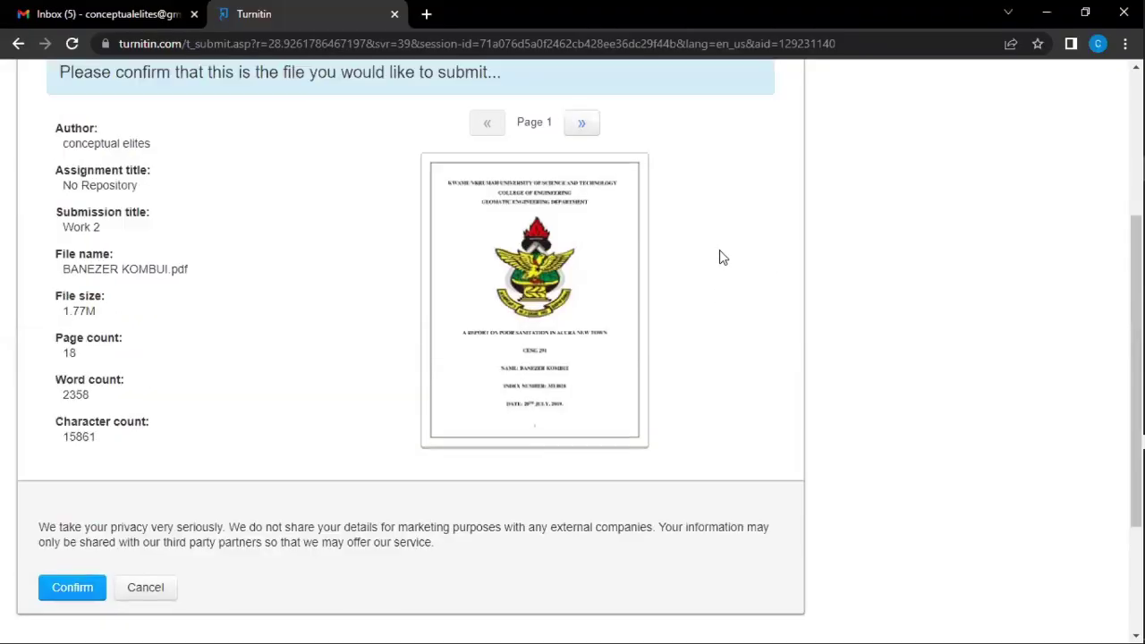
scroll(720, 255, down, 1)
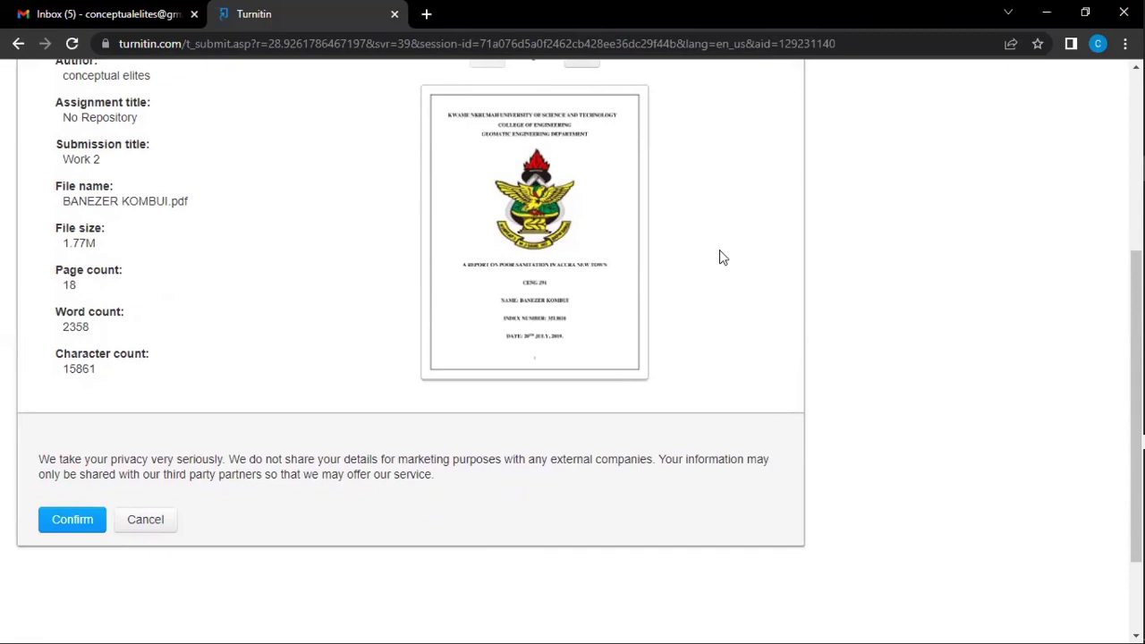
click(90, 518)
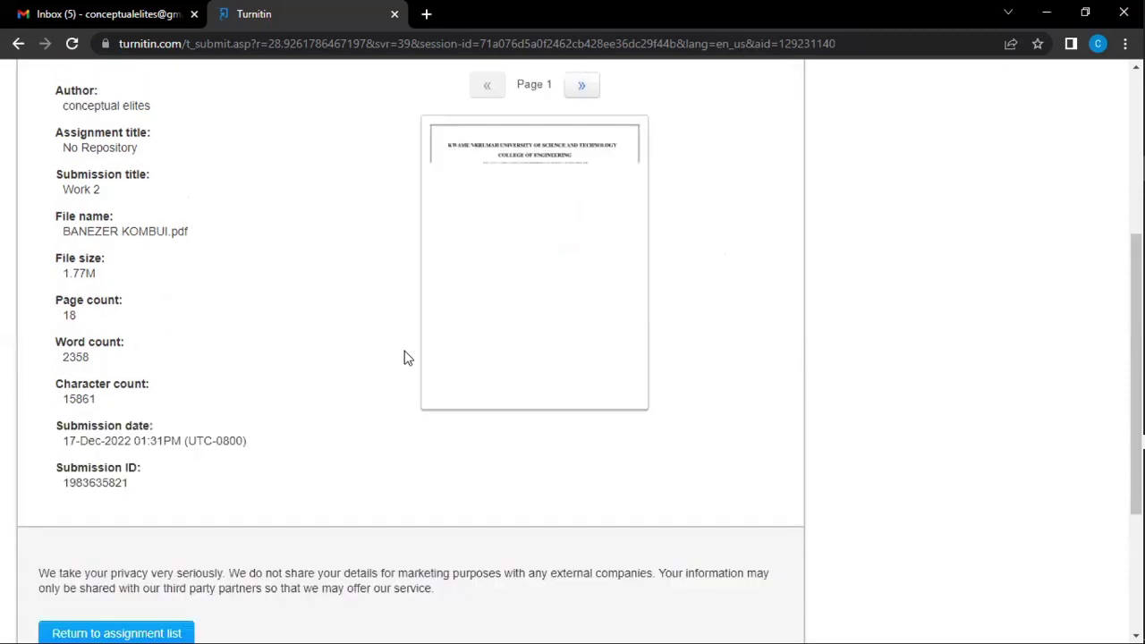
scroll(198, 434, down, 1)
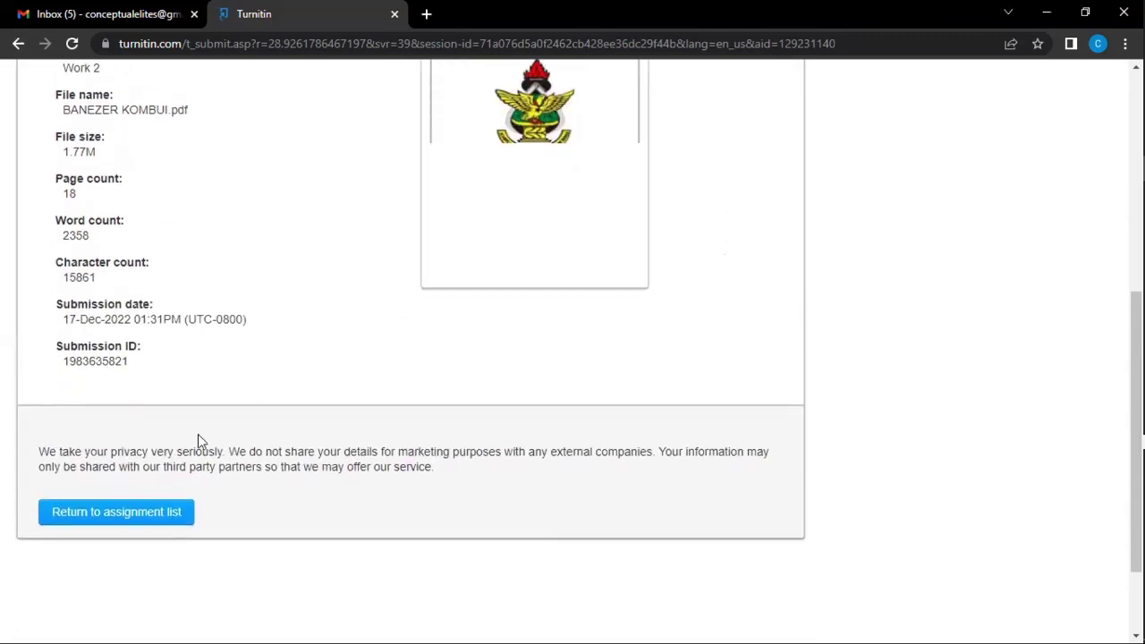
Return to the assignment list to open Work 2 in Feedback Studio.
click(136, 526)
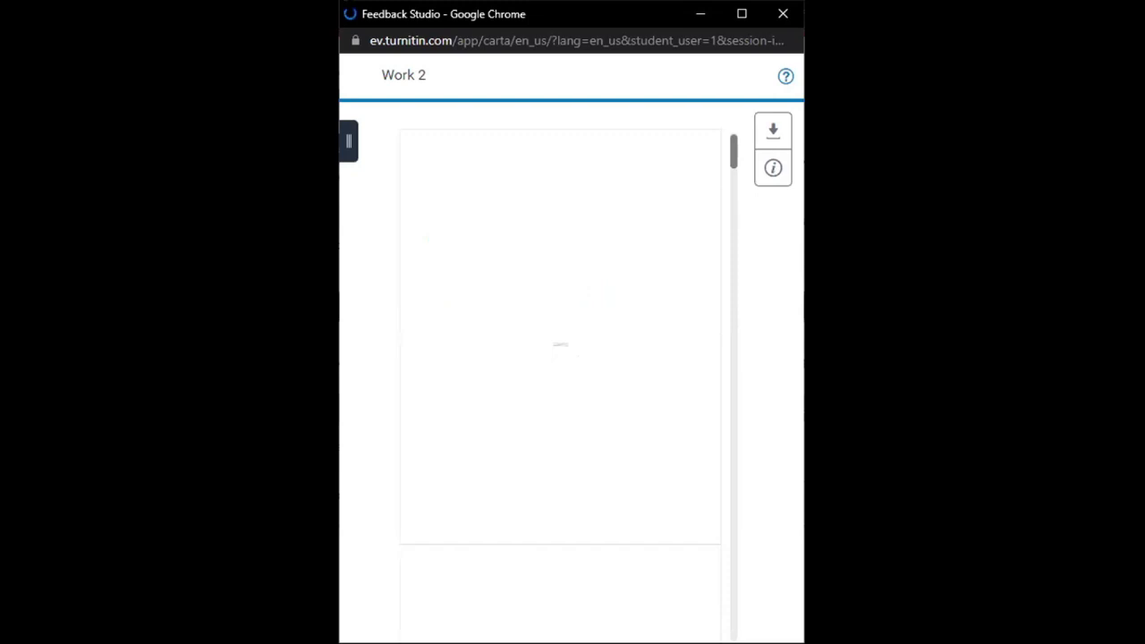
Maximize Feedback Studio, close the welcome tour, and scroll through the highlighted Work 2 pages.
click(742, 13)
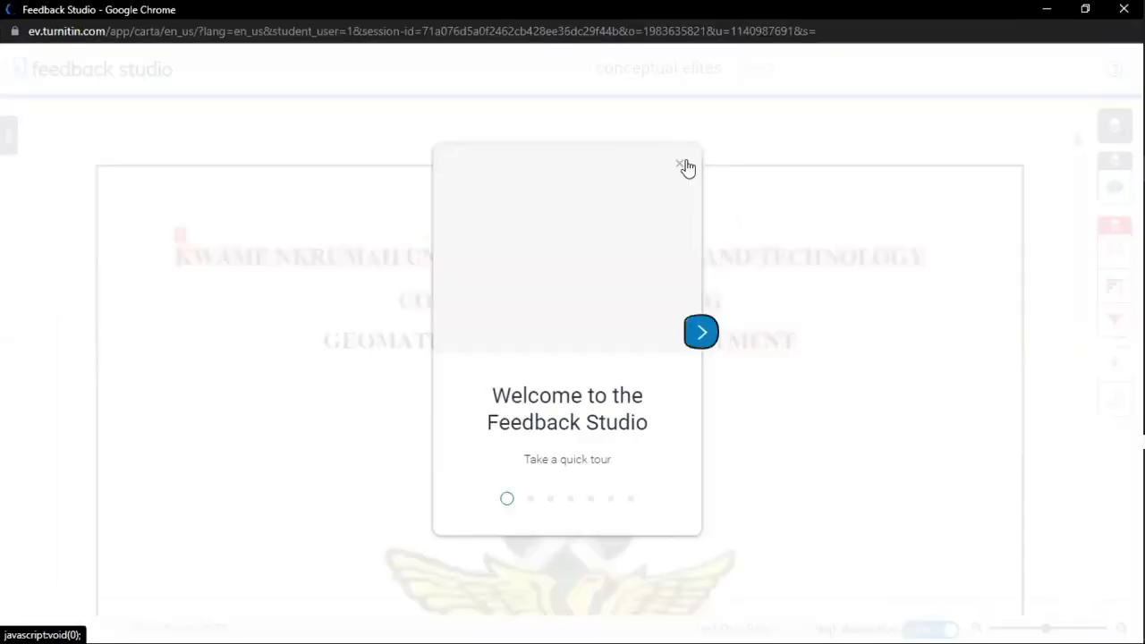
click(679, 163)
scroll(766, 366, down, 5)
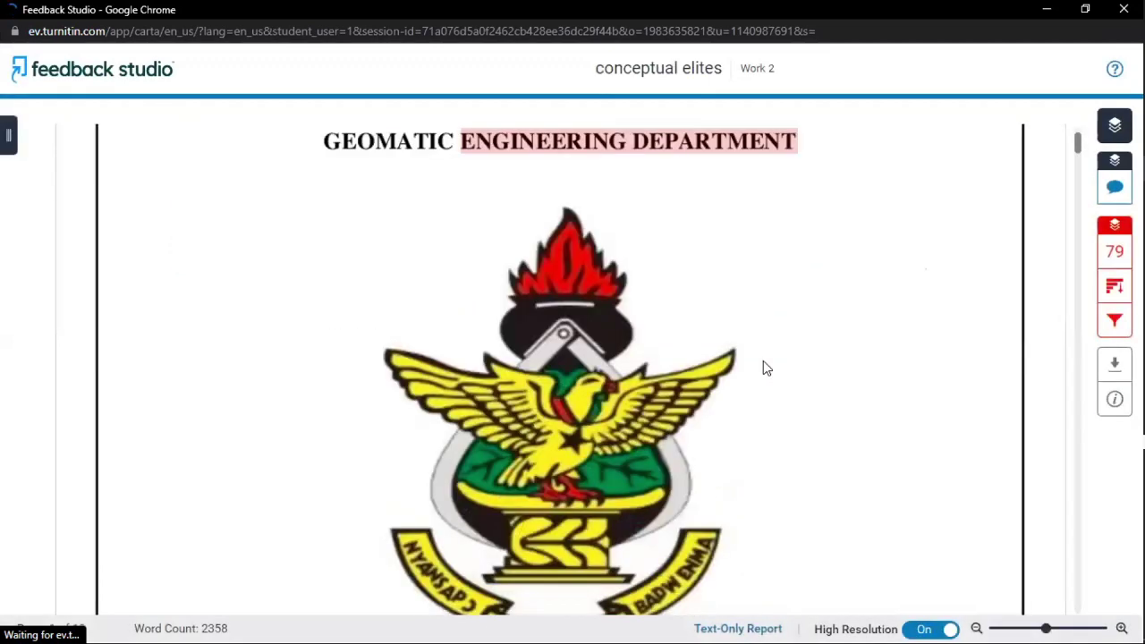
scroll(989, 415, down, 4)
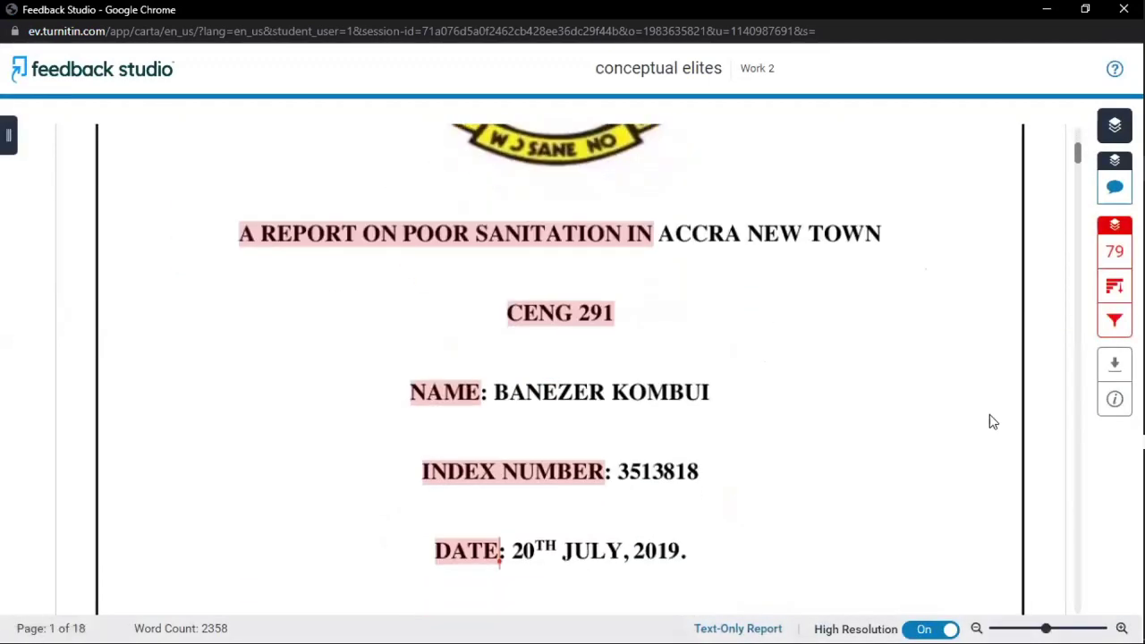
scroll(989, 414, up, 2)
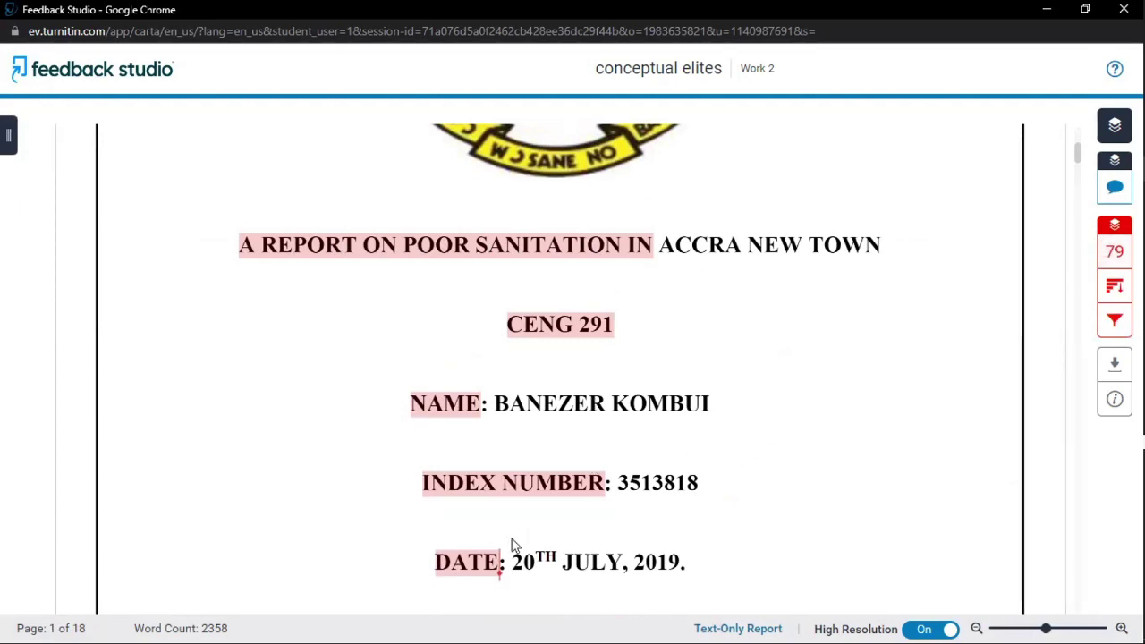
scroll(567, 545, down, 6)
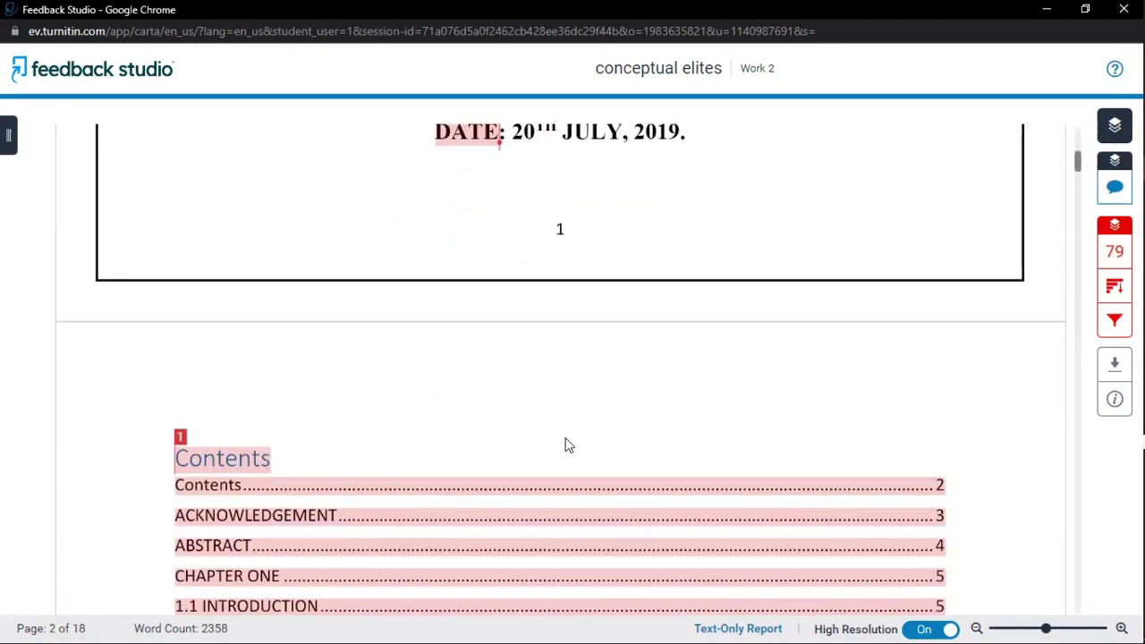
scroll(453, 406, down, 4)
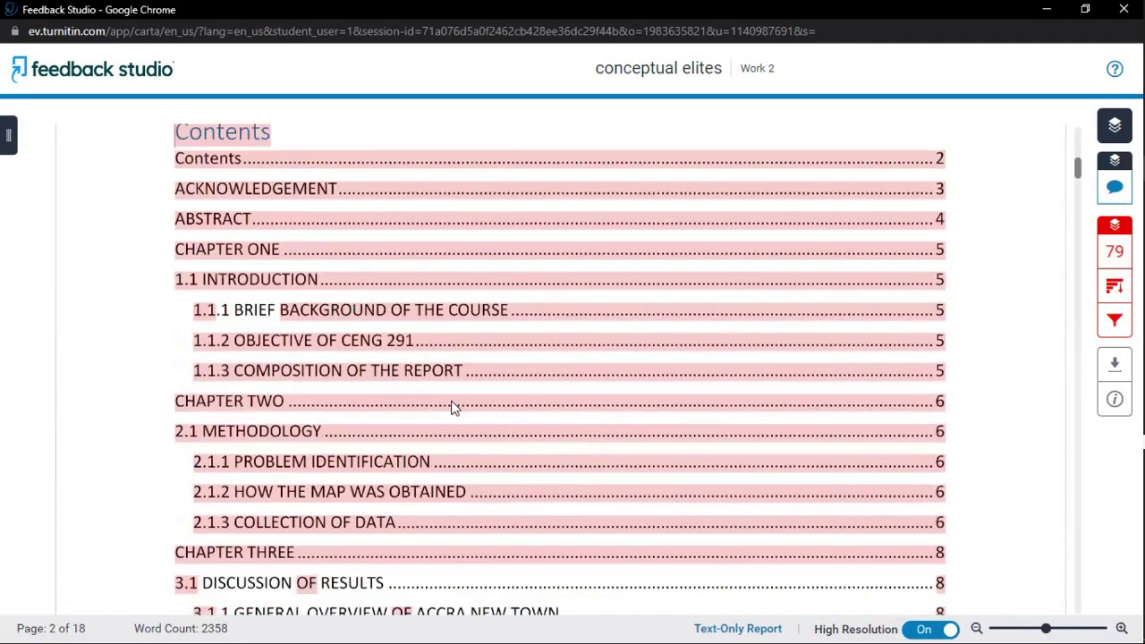
scroll(453, 406, down, 10)
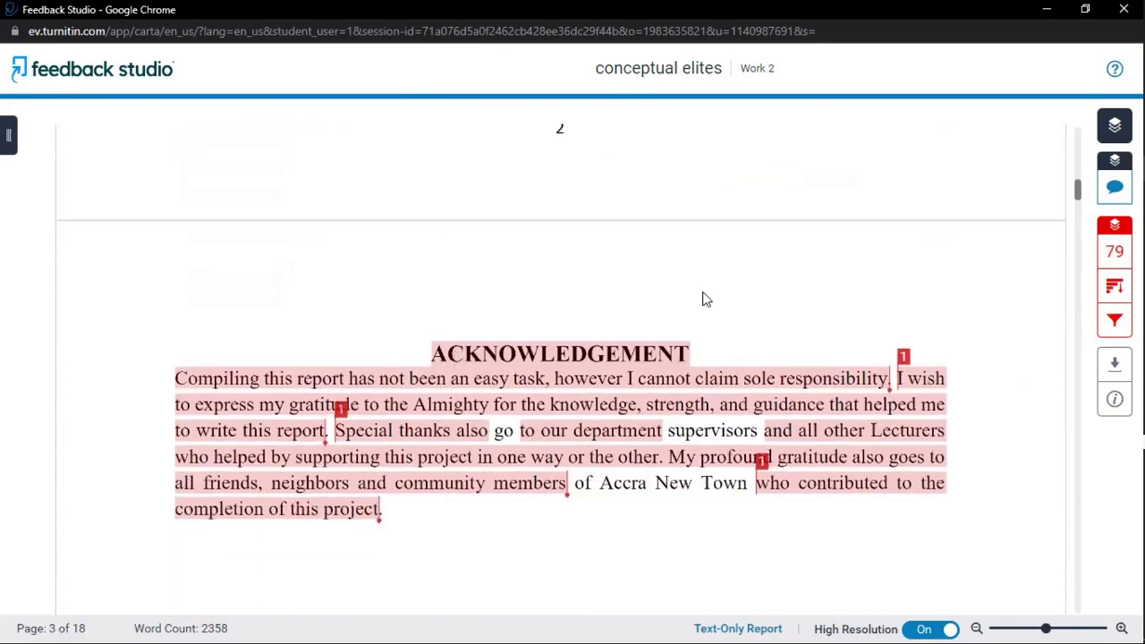
scroll(703, 295, down, 1)
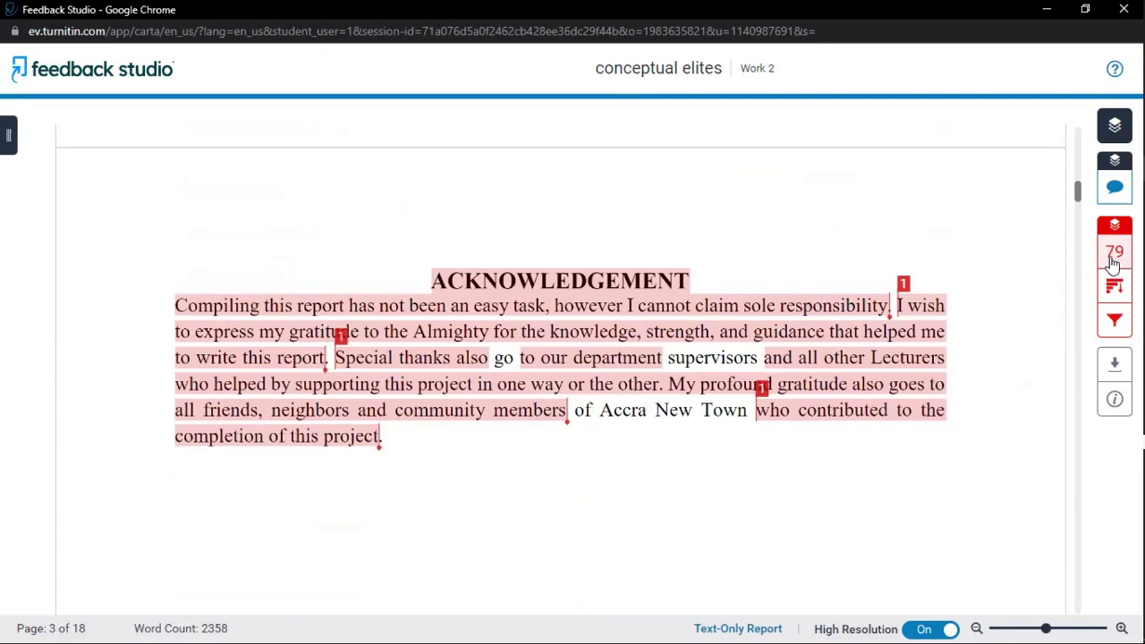
Show the Match Overview panel listing the 79% similarity and its four matching sources.
click(1115, 254)
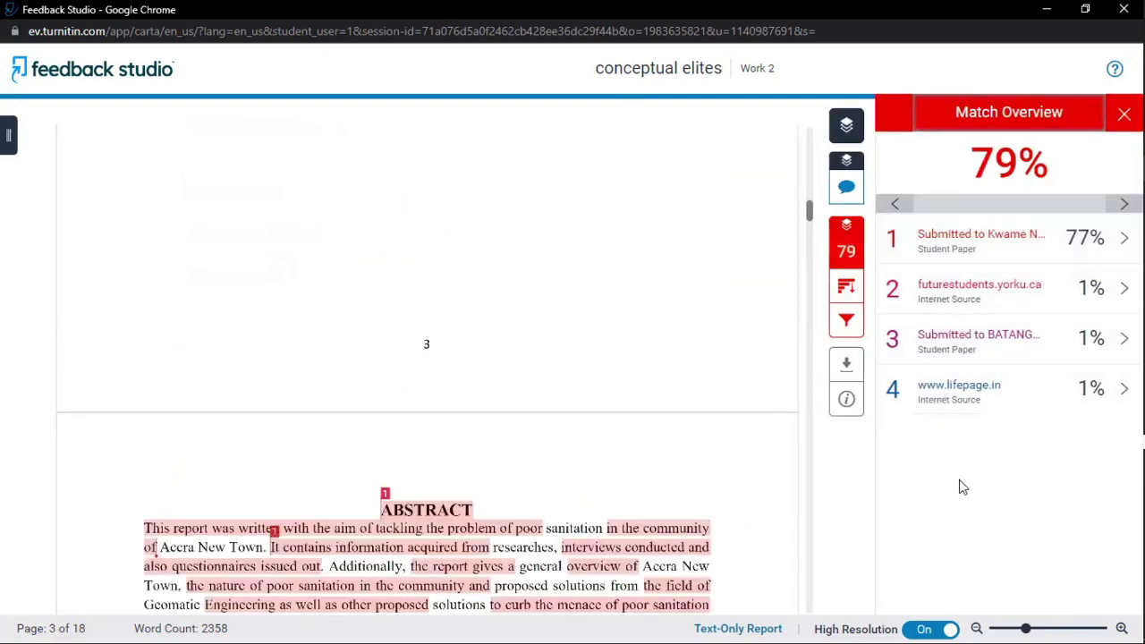
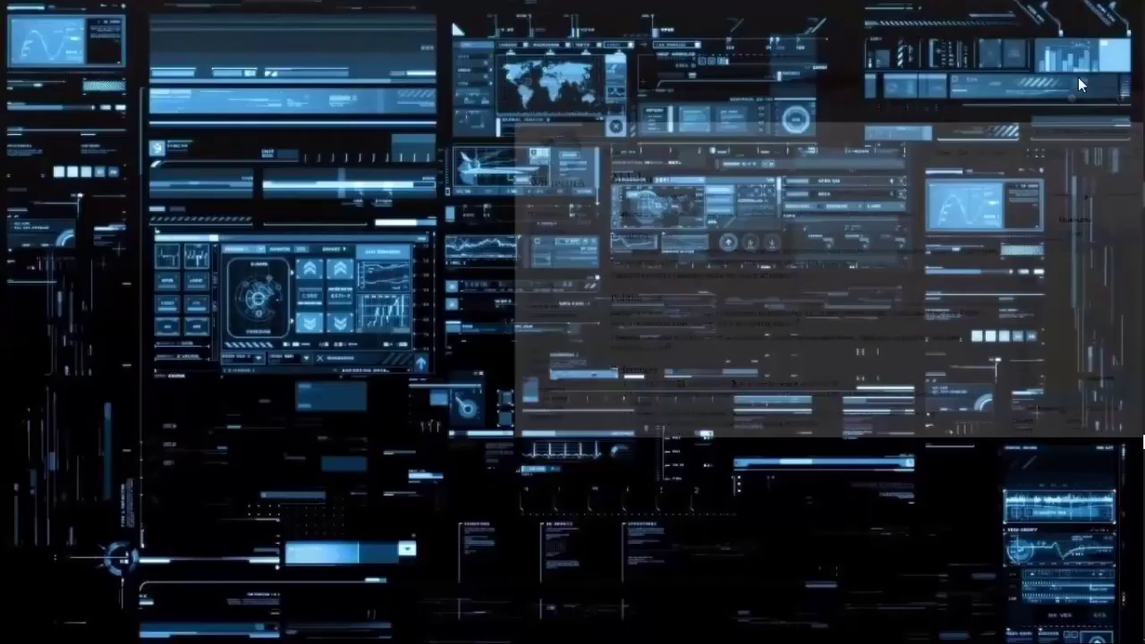
Reveal the auto-hidden taskbar at the right edge of the screen.
mouse_move(1143, 440)
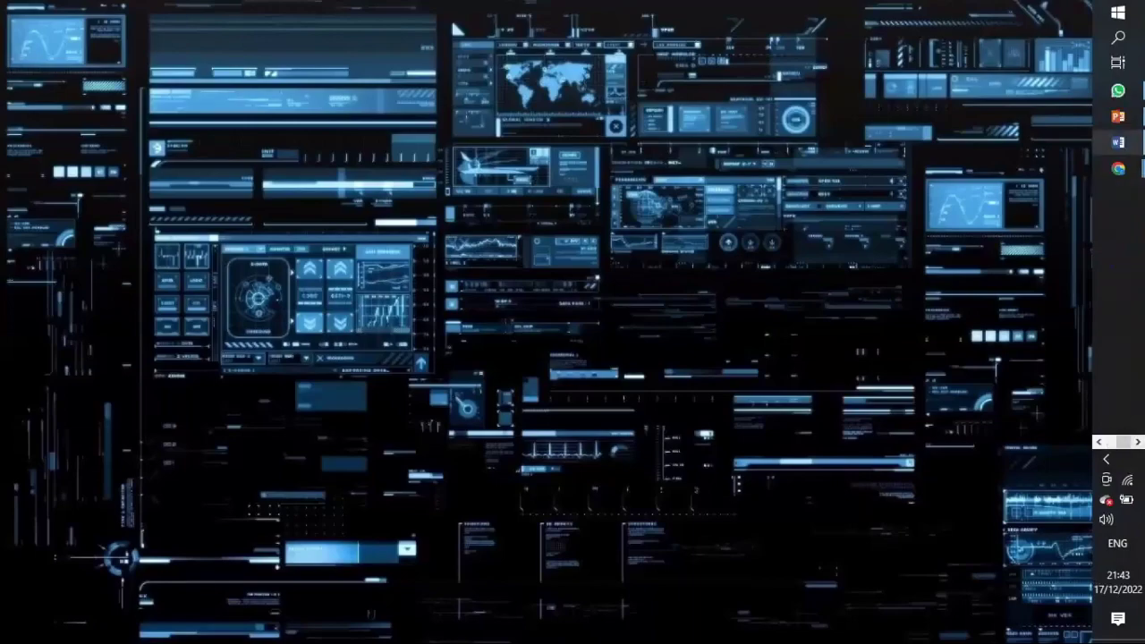
Paste the copied Ablekuma paragraphs into Word as plain text only.
click(1118, 141)
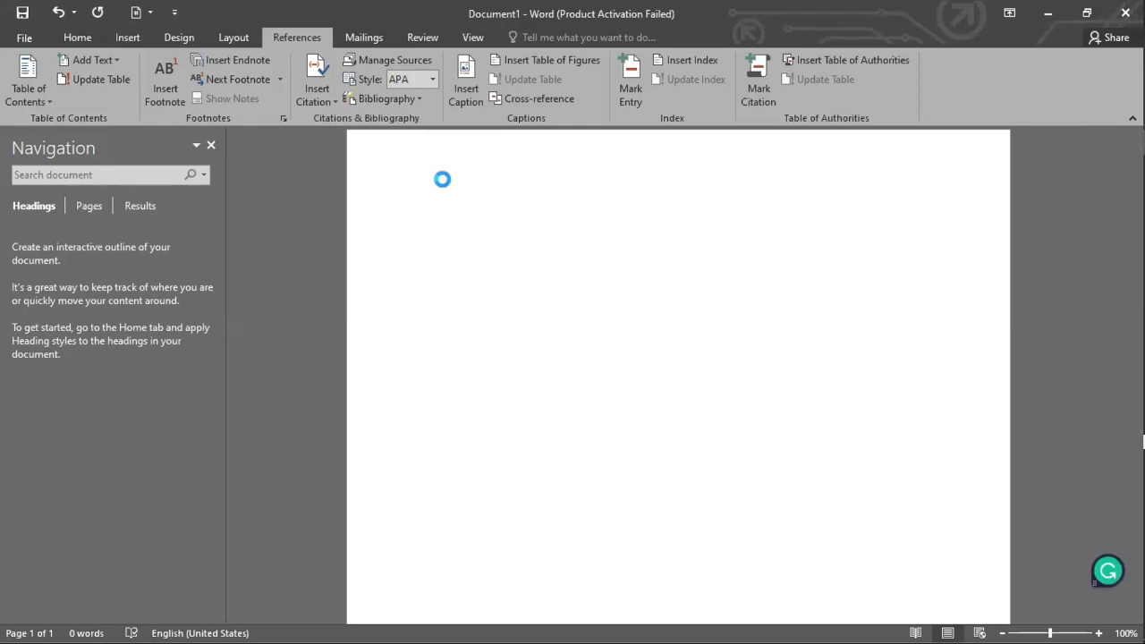
text(Ablekuma is located along the Awoshie-Pokuase highway. Its distance by road from the Kotoka International Airport is approximately 13.4 kilometres (8.3 mi). The coordinates of the town are 05°31'12"N, 00°28'48"W. Ablekuma's estimated elevation above sea level is 45 meters.)
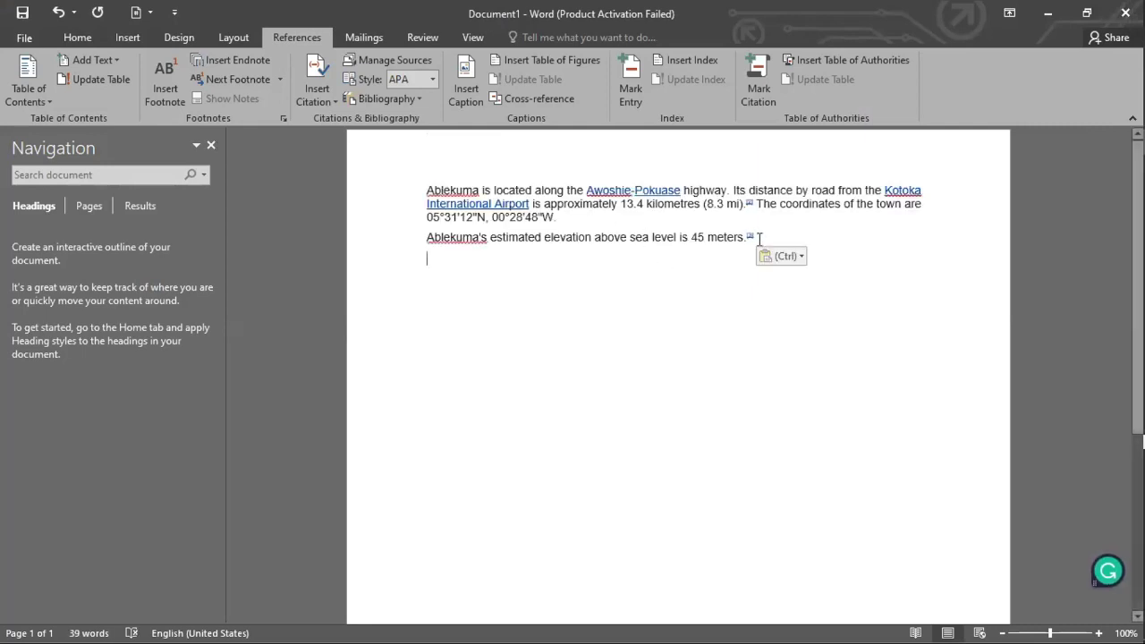
click(780, 255)
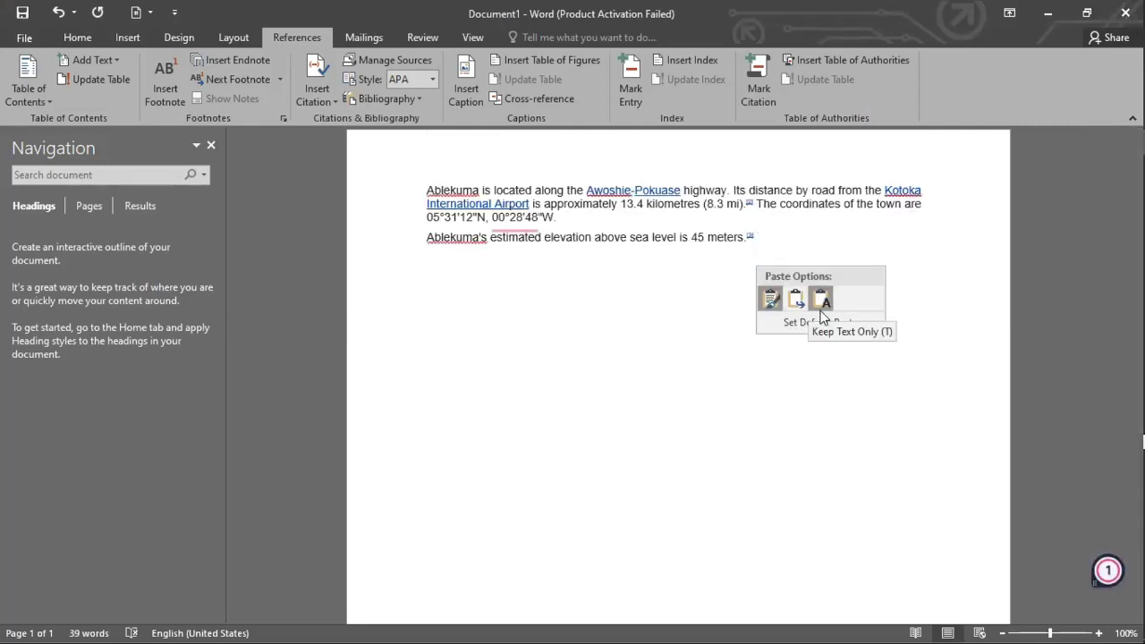
click(822, 299)
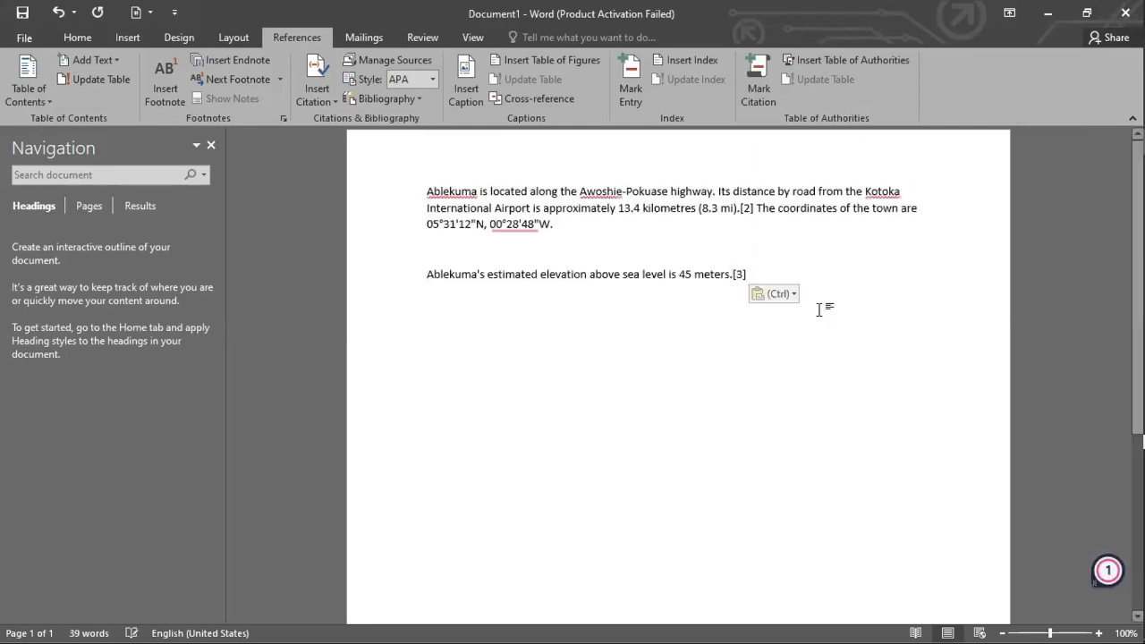
Ignore all spelling flags on 'Awoshie' and 'Ablekuma'.
click(503, 230)
click(608, 191)
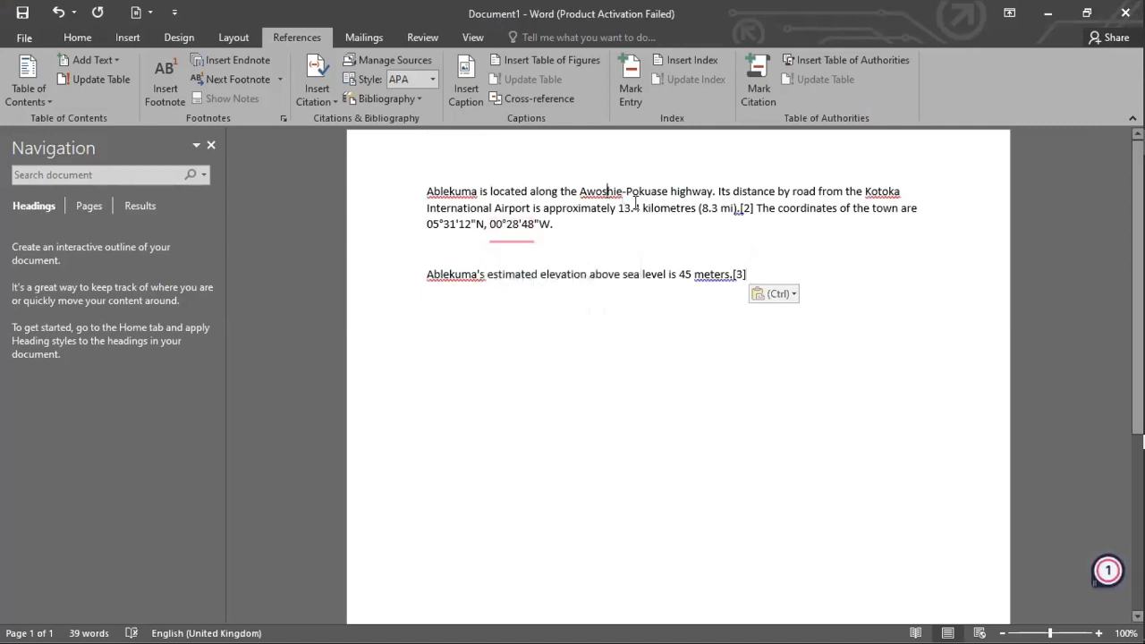
click(594, 191)
right_click(623, 199)
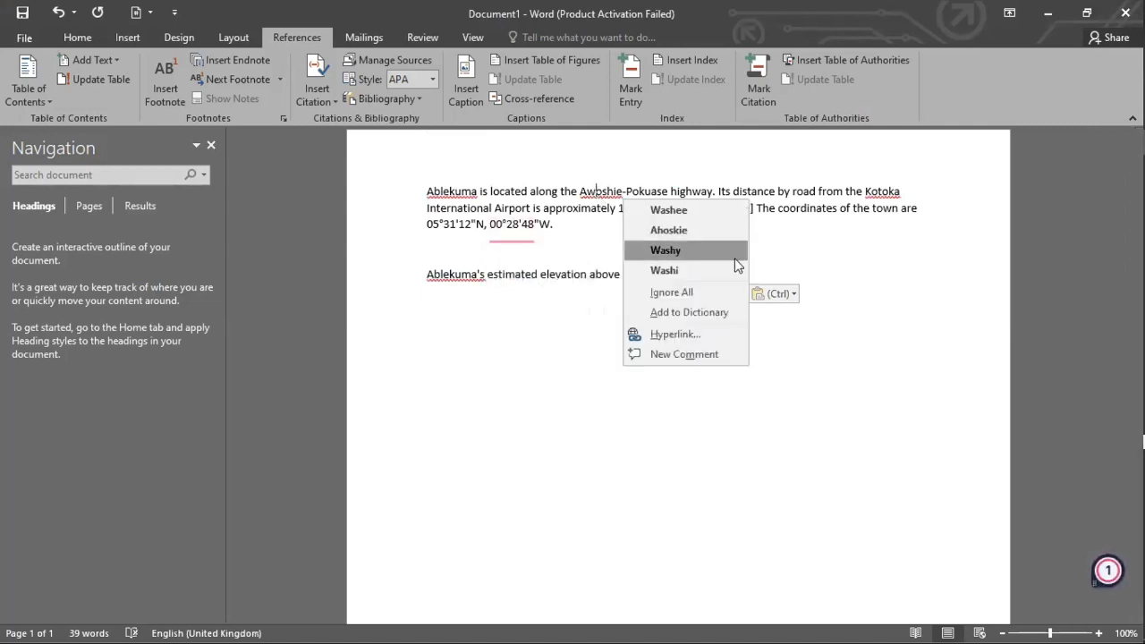
click(671, 291)
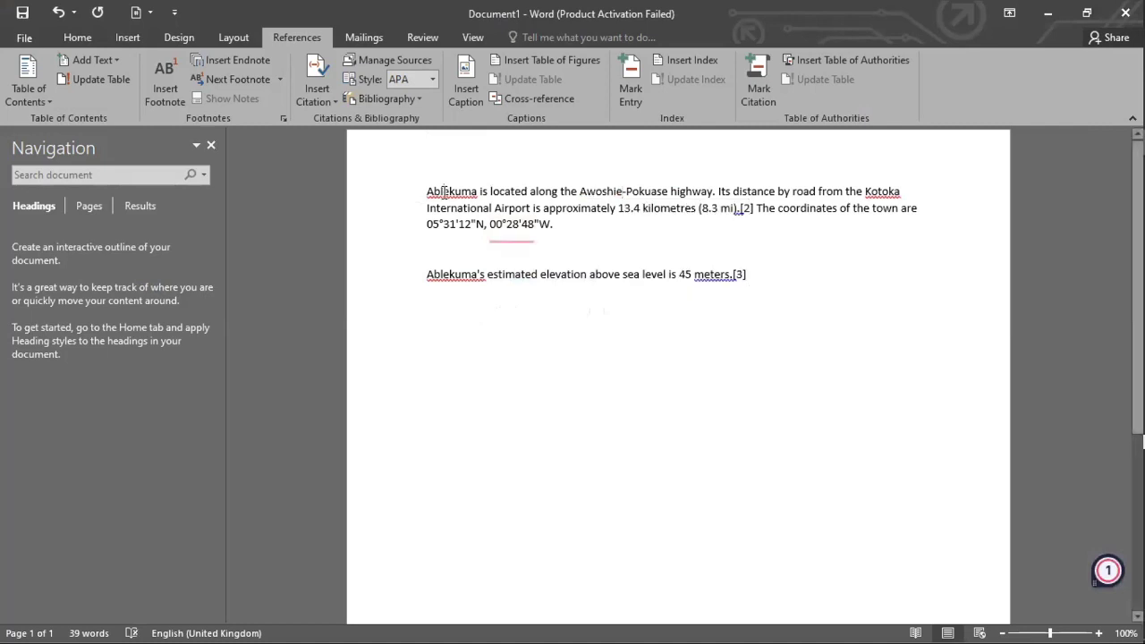
click(463, 194)
right_click(463, 198)
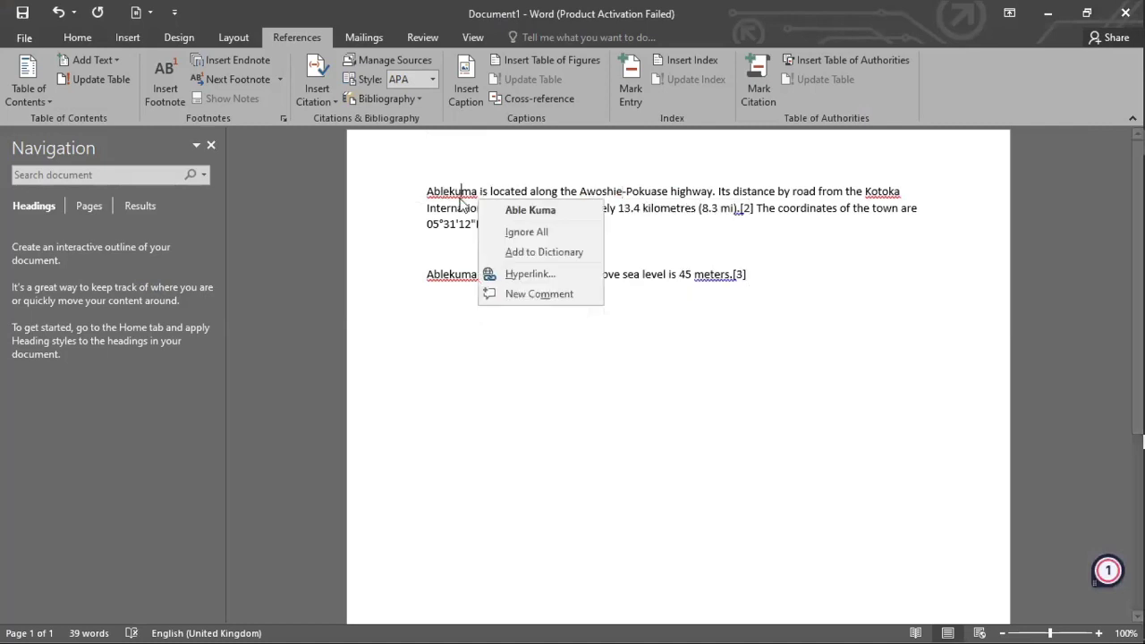
click(555, 233)
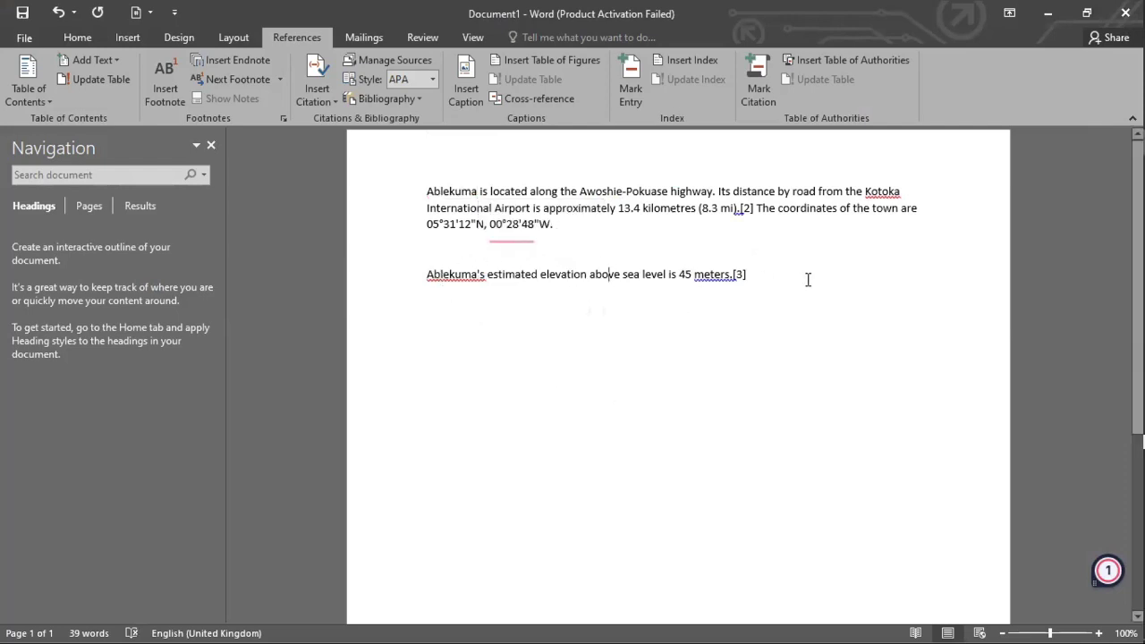
Delete the [2] and [3] reference markers from the Ablekuma text.
click(751, 208)
key(BackSpace)
key(BackSpace)
key(BackSpace)
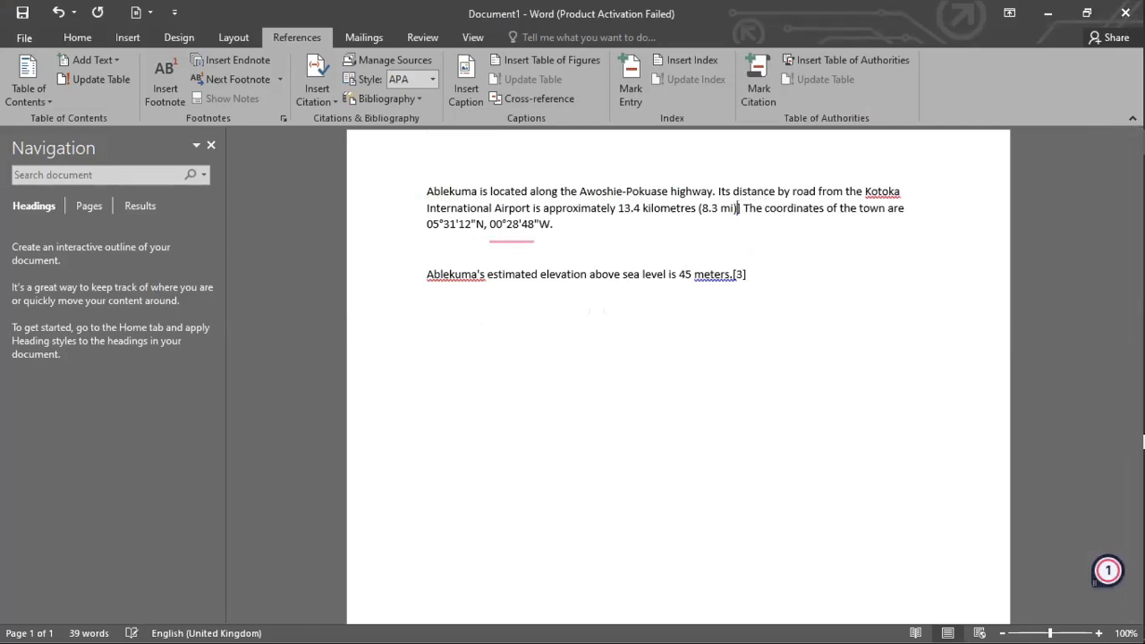
key(Delete)
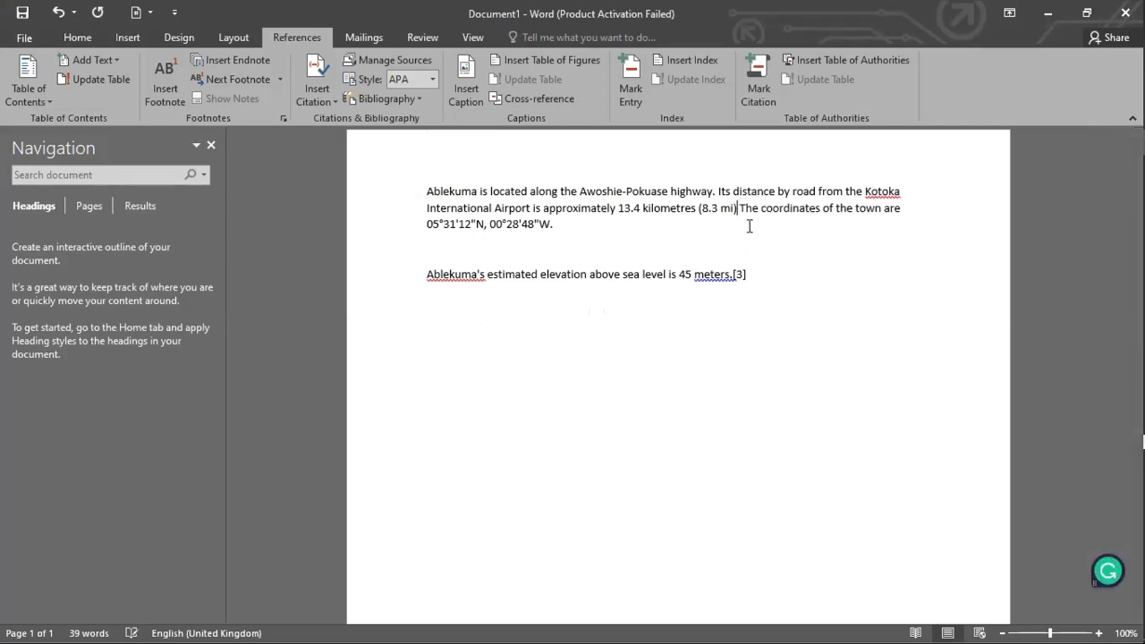
click(751, 276)
key(BackSpace)
key(BackSpace)
key(BackSpace)
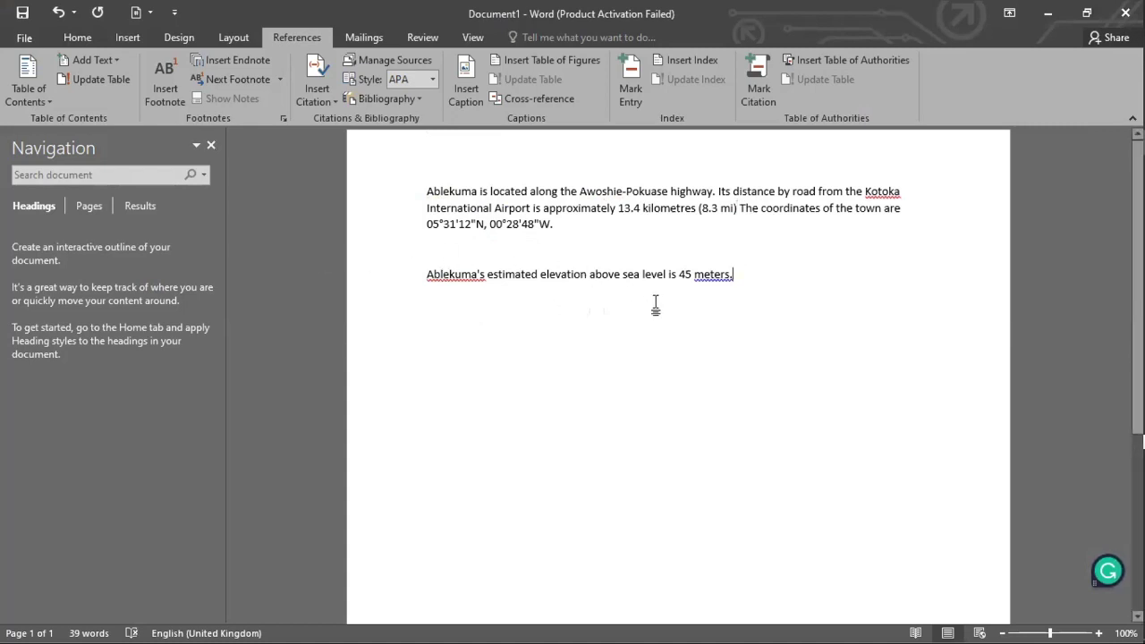
Join the two Ablekuma paragraphs into one and add an empty line after it.
click(425, 276)
key(BackSpace)
key(BackSpace)
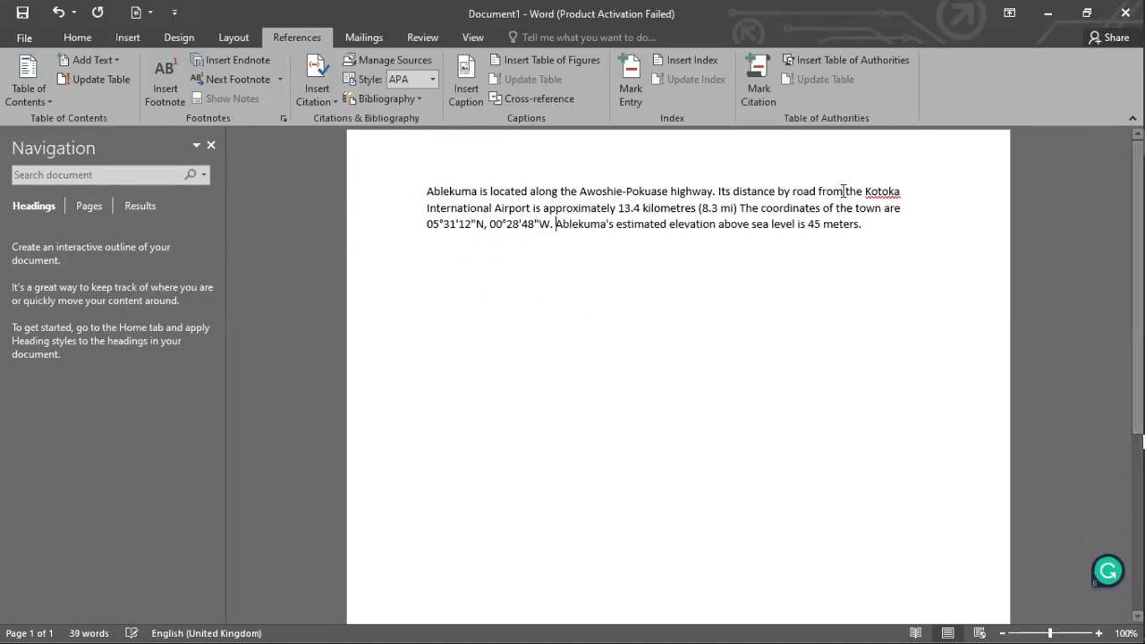
click(428, 240)
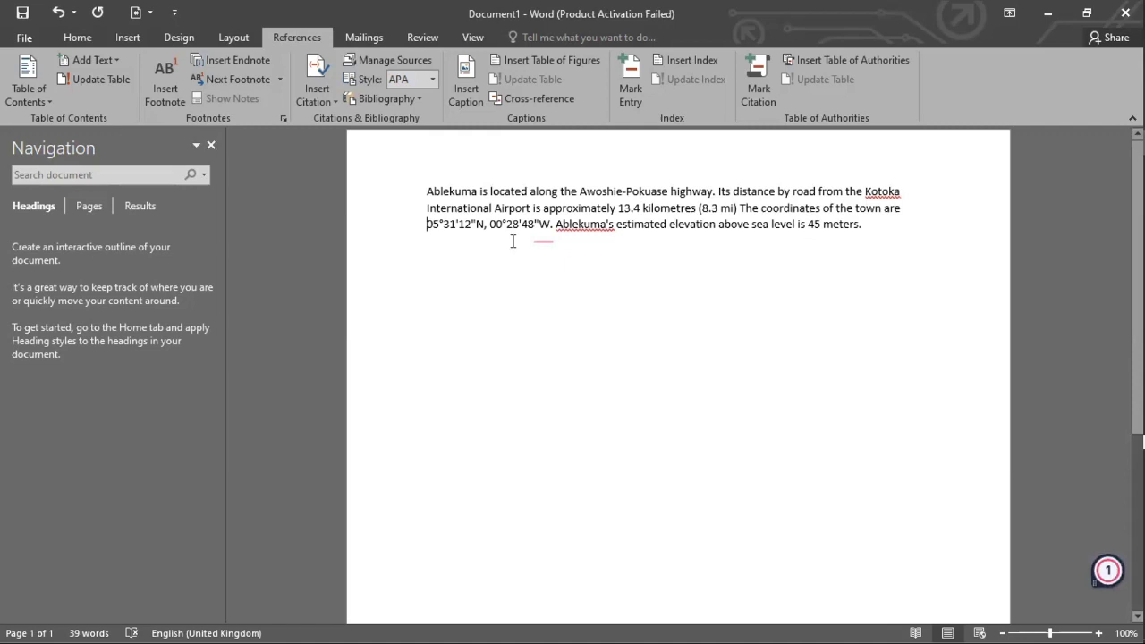
click(881, 228)
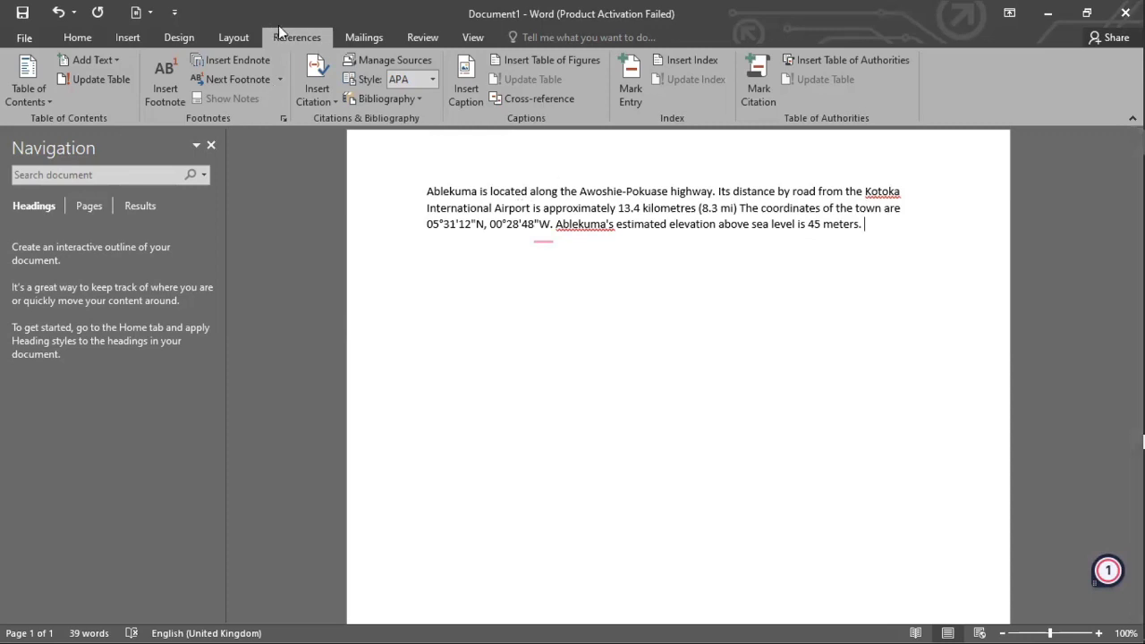
click(76, 37)
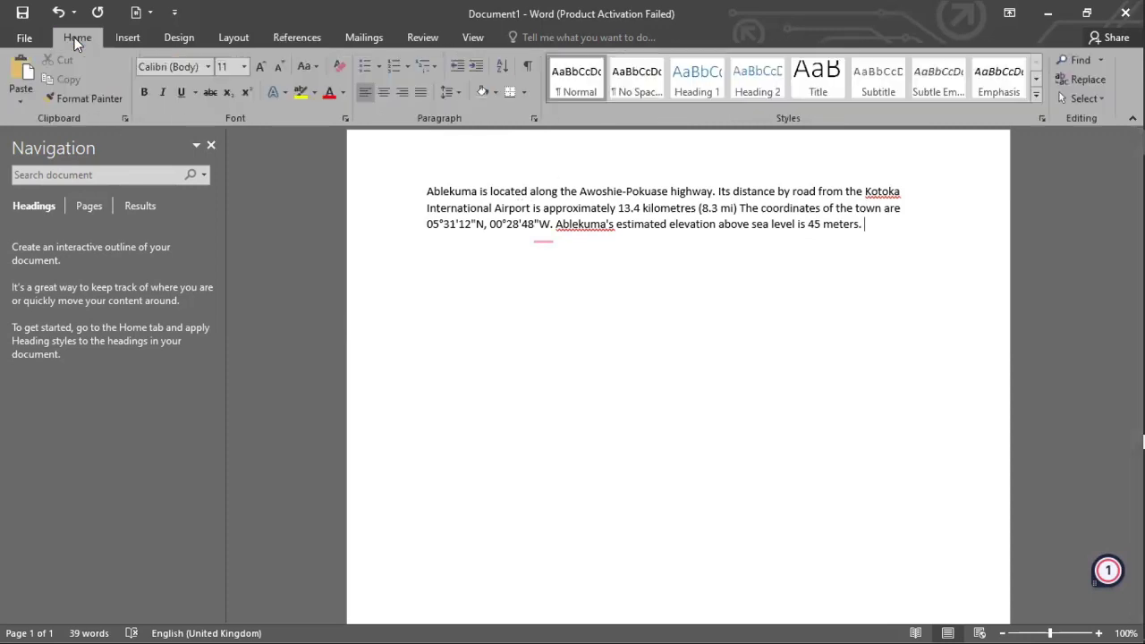
click(246, 207)
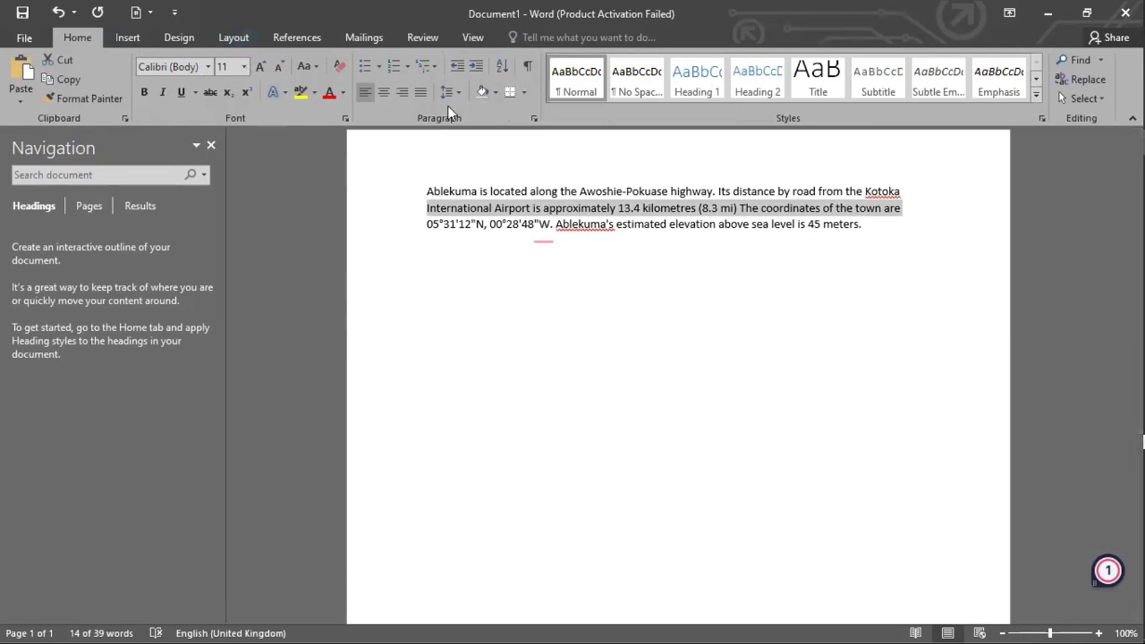
click(291, 37)
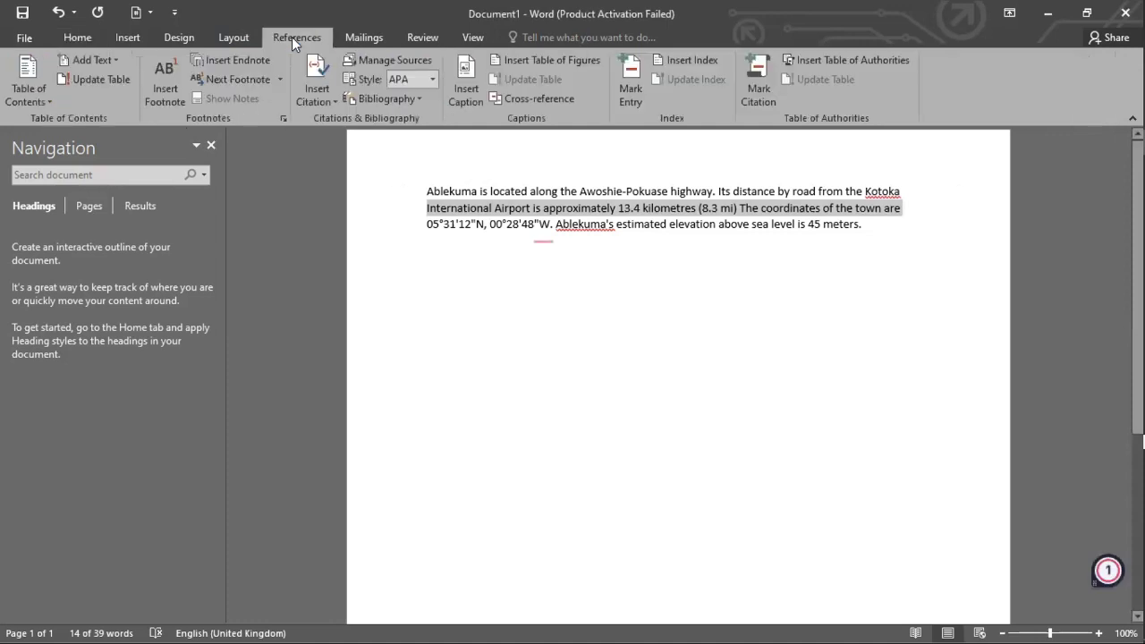
click(474, 242)
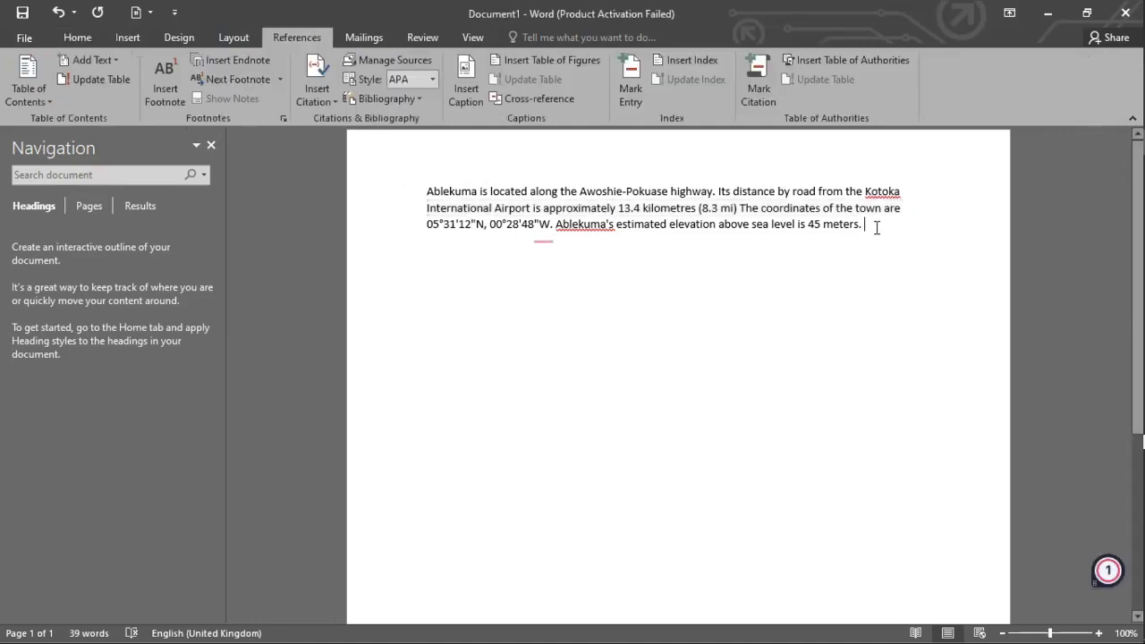
key(Return)
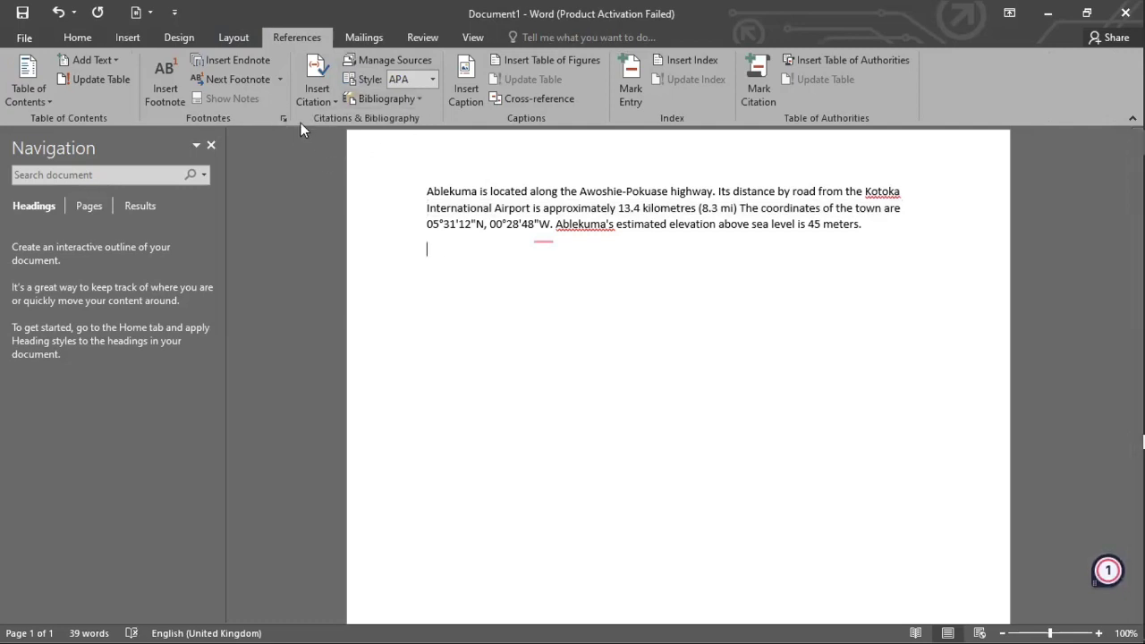
Add a new citation source through Insert Citation and choose Web site as its type.
click(315, 100)
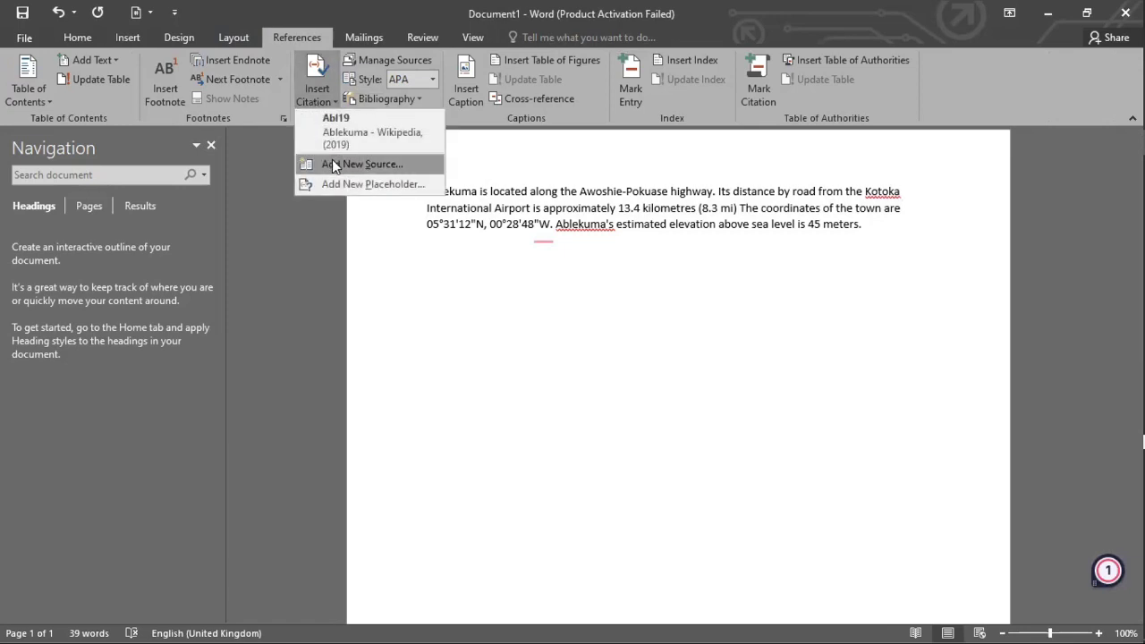
click(337, 163)
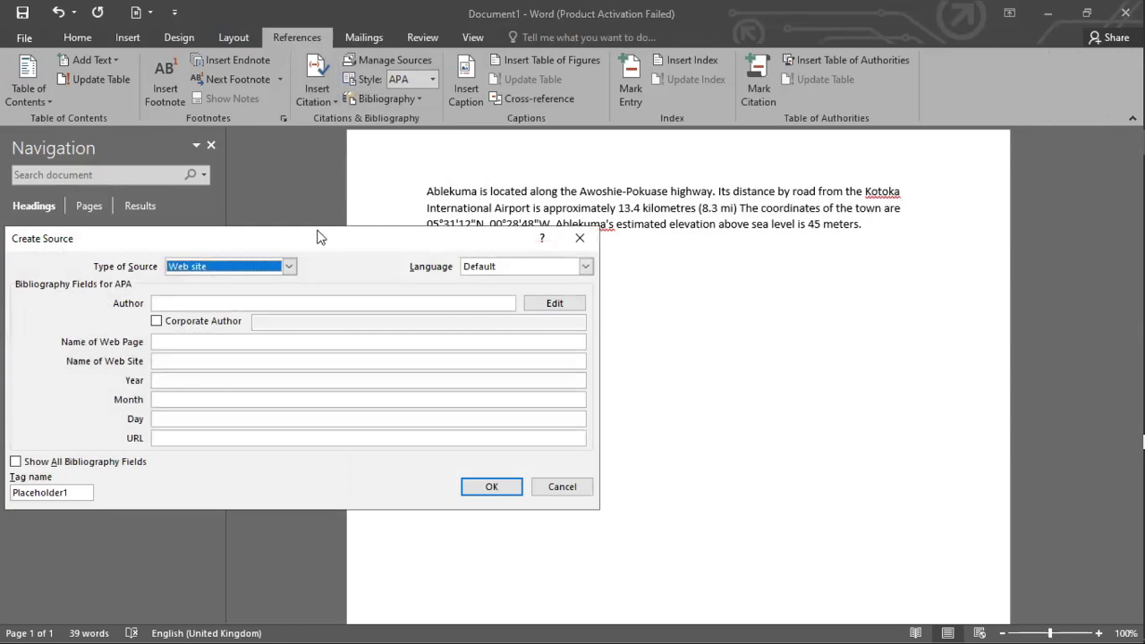
drag(324, 237, 333, 191)
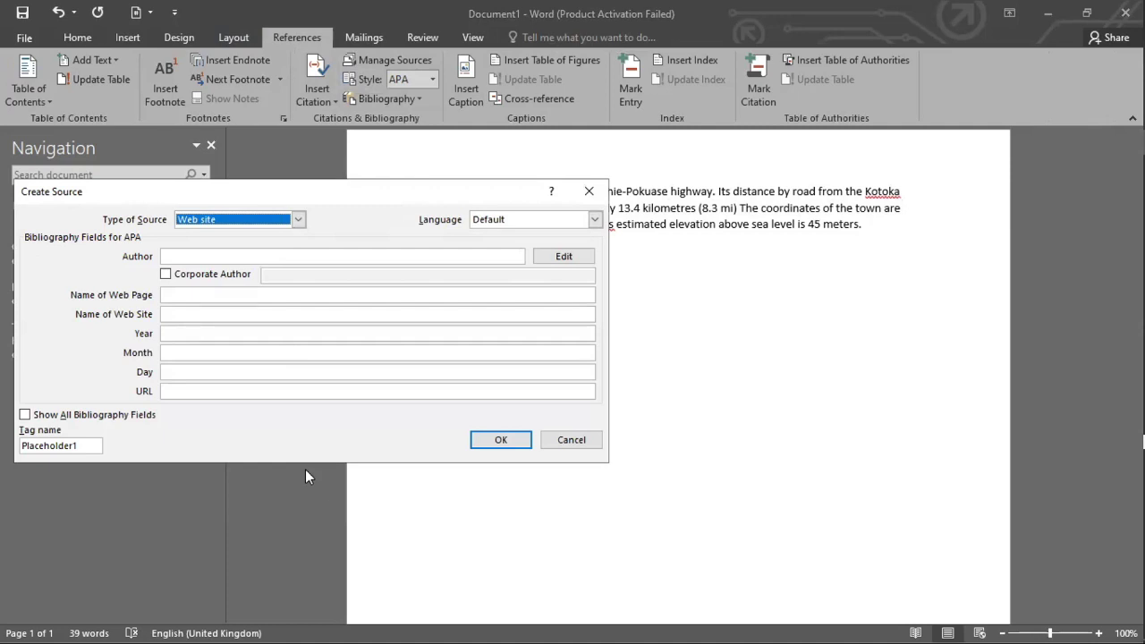
click(299, 219)
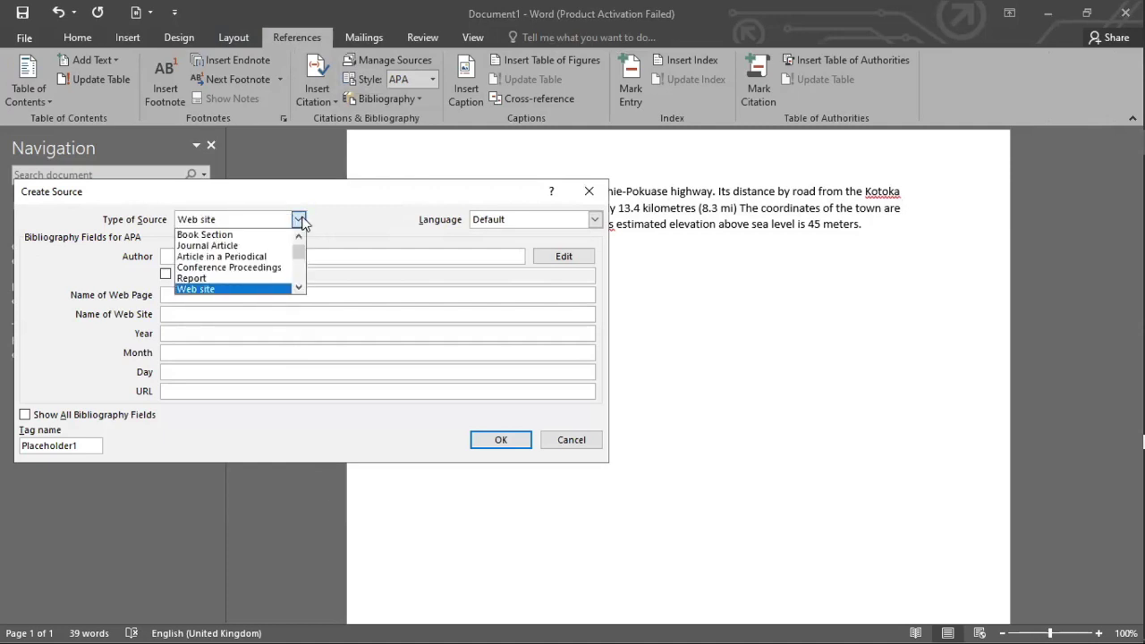
click(518, 72)
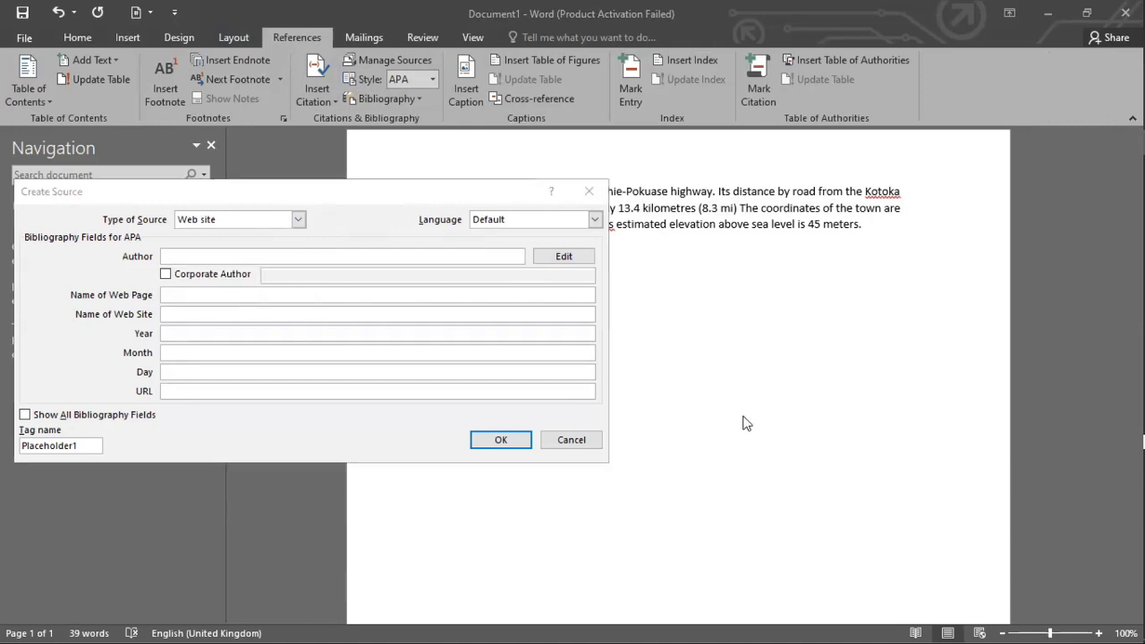
click(298, 221)
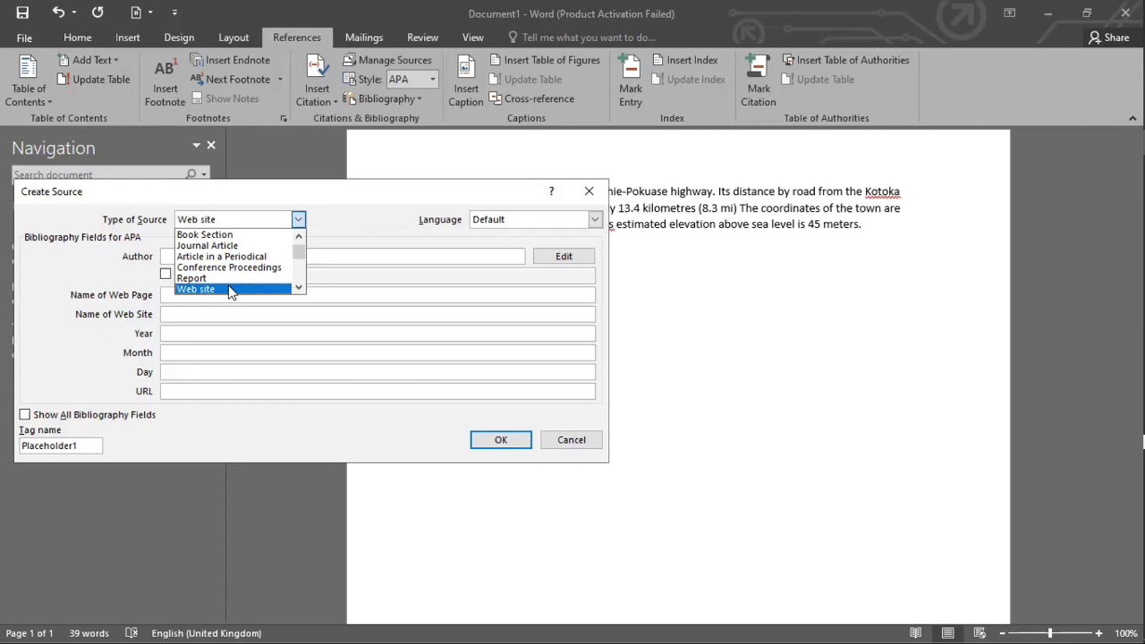
click(229, 289)
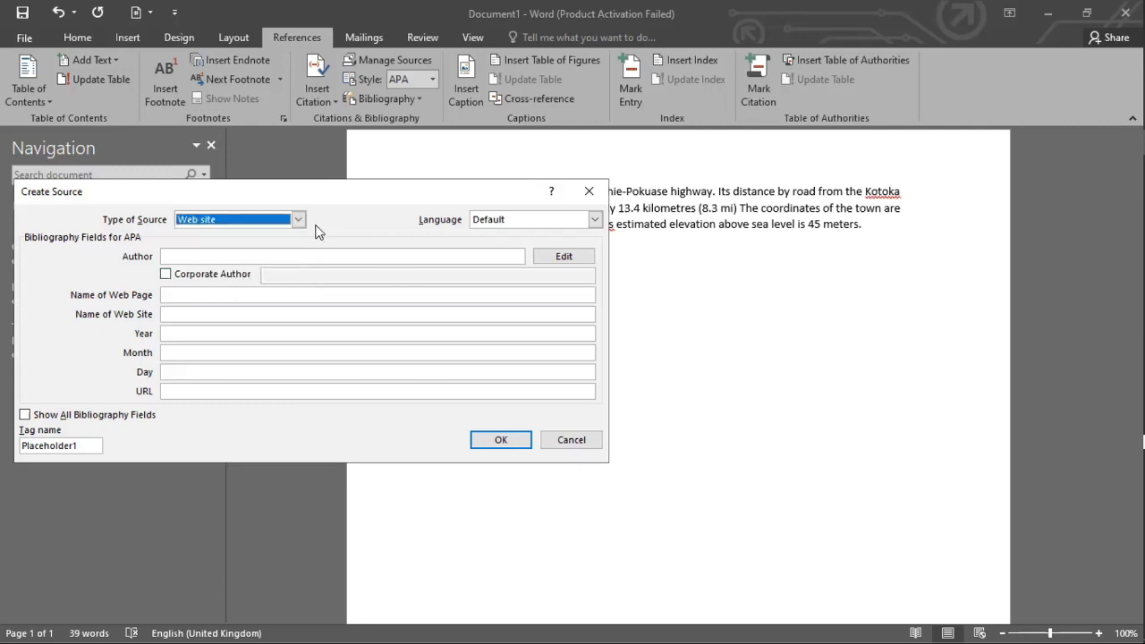
click(215, 298)
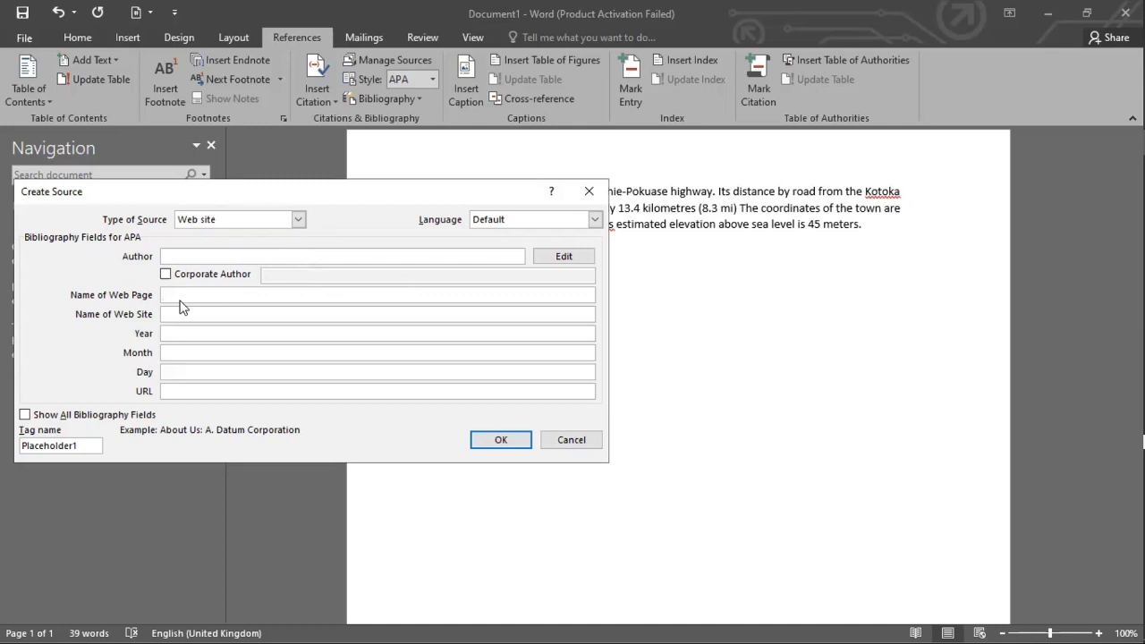
Return to the Ablekuma Wikipedia article in Chrome and bring up the page's context menu.
mouse_move(1142, 268)
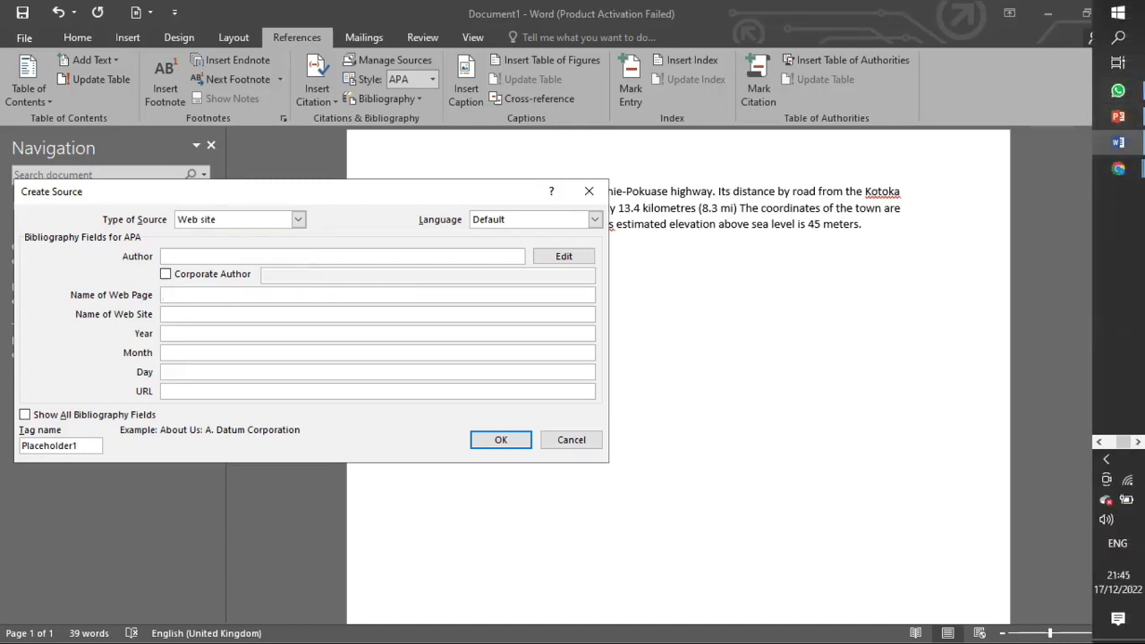
click(1100, 442)
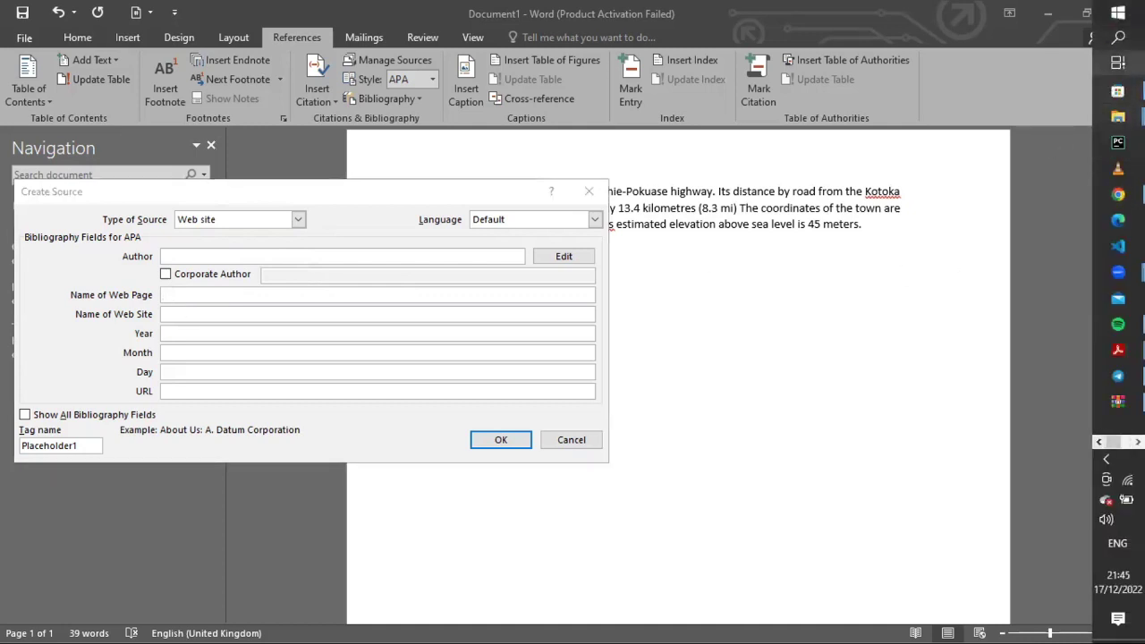
click(1118, 194)
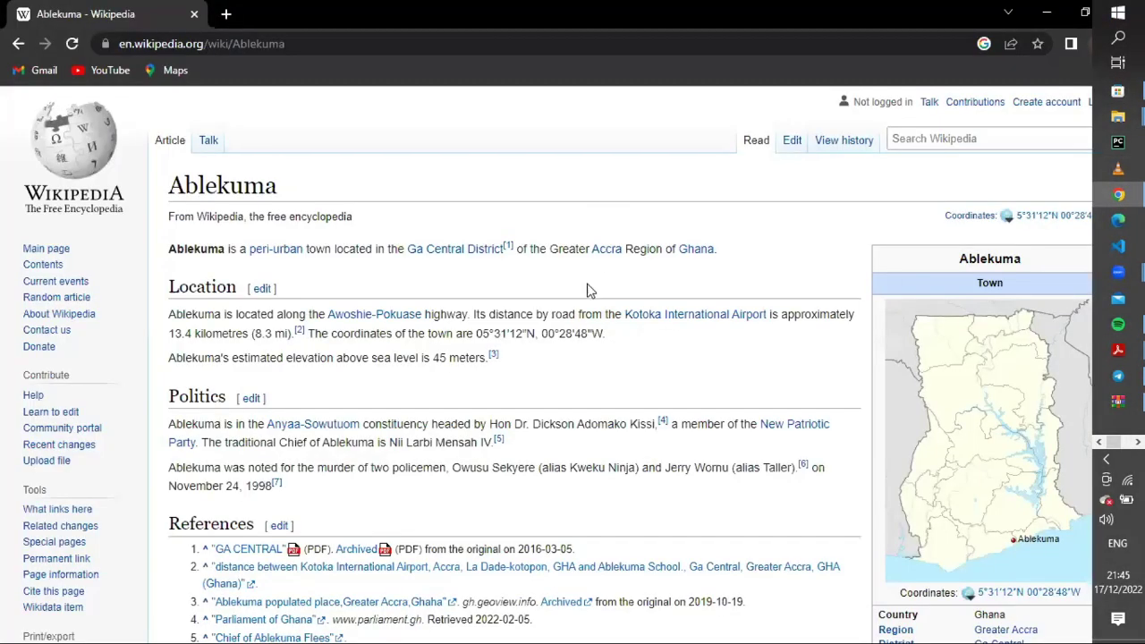
right_click(747, 244)
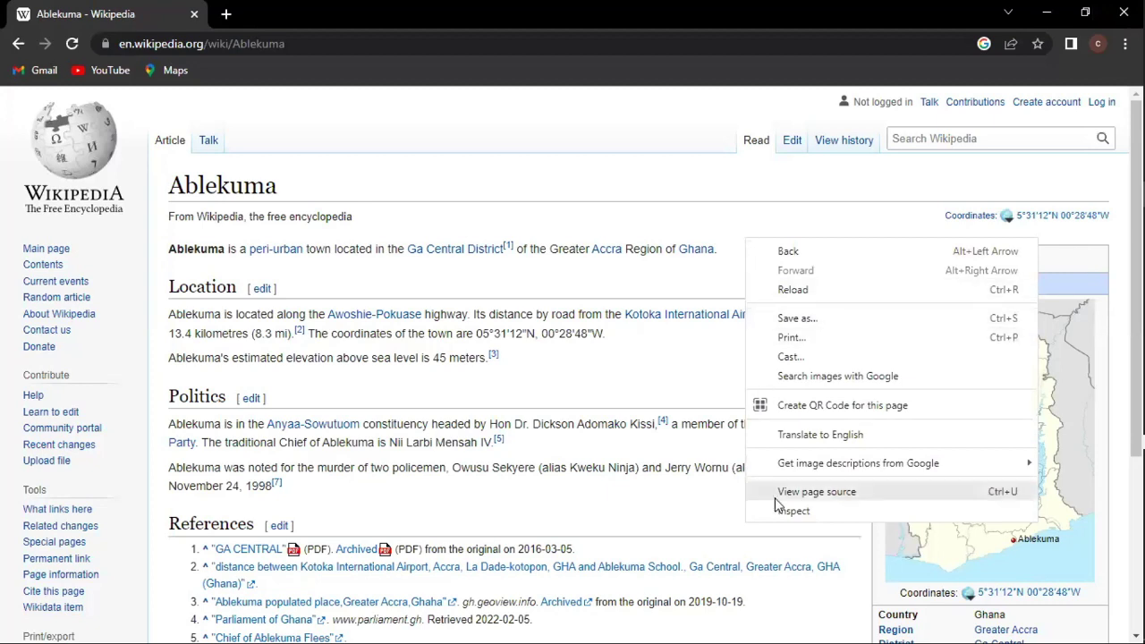
View the page source and copy the title 'Ablekuma - Wikipedia' from the line-5 title tags.
click(828, 493)
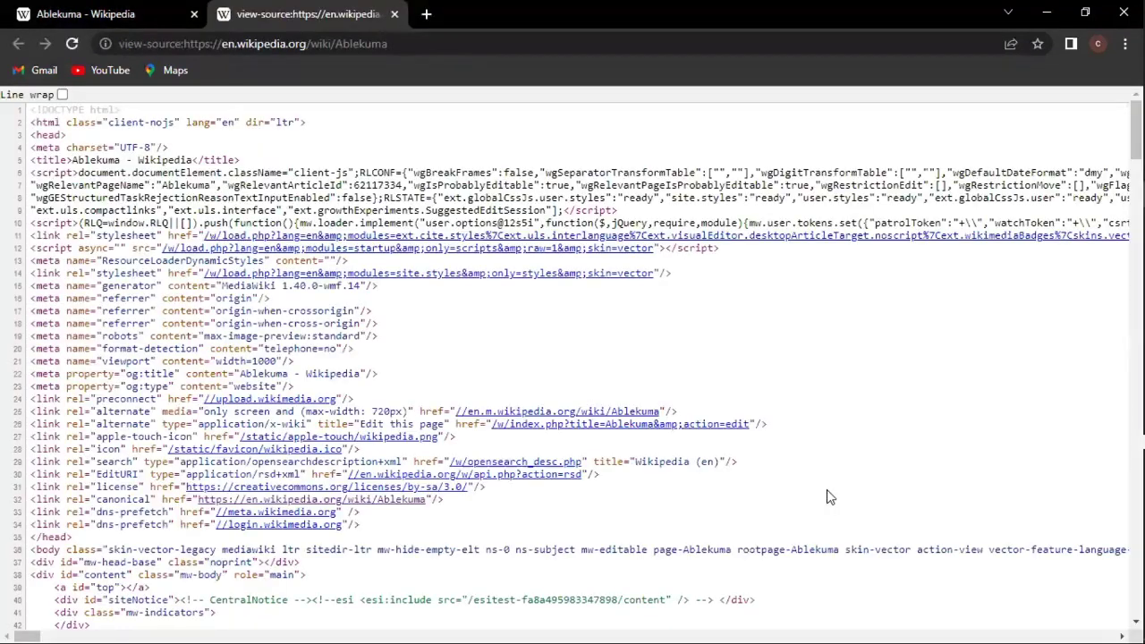
scroll(571, 483, down, 2)
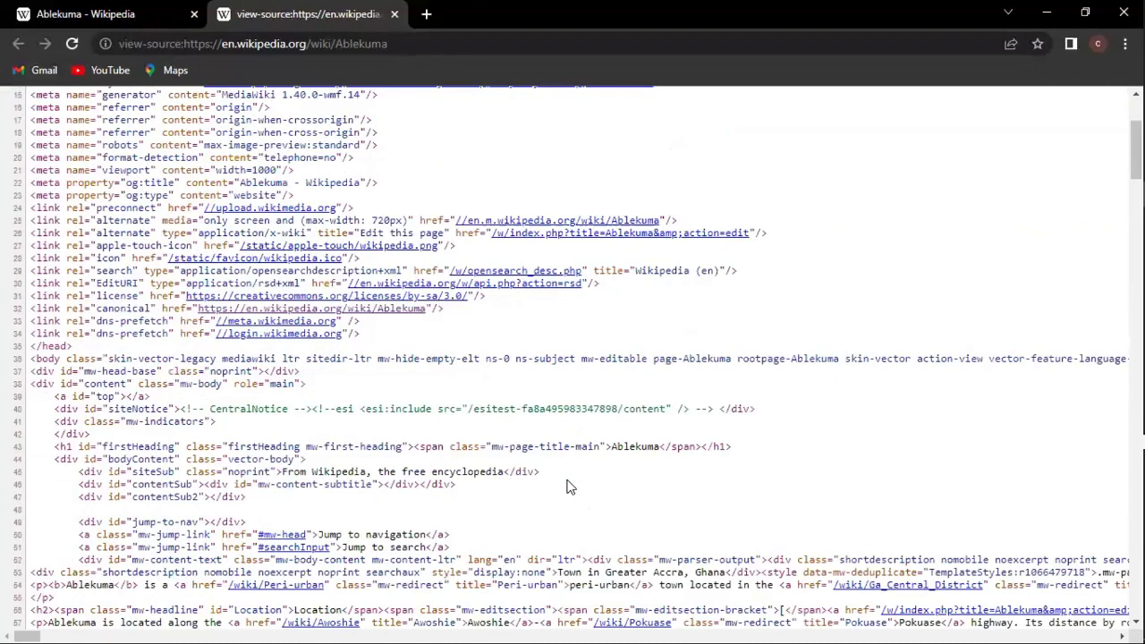
scroll(570, 487, down, 5)
scroll(569, 485, up, 7)
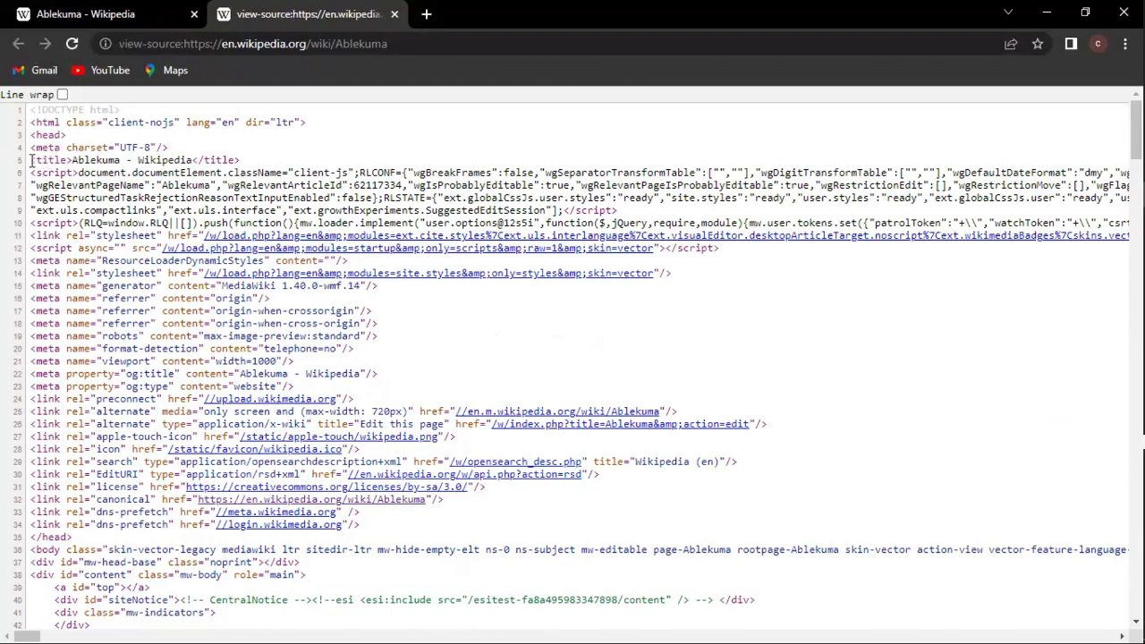
drag(31, 160, 73, 161)
drag(191, 160, 238, 160)
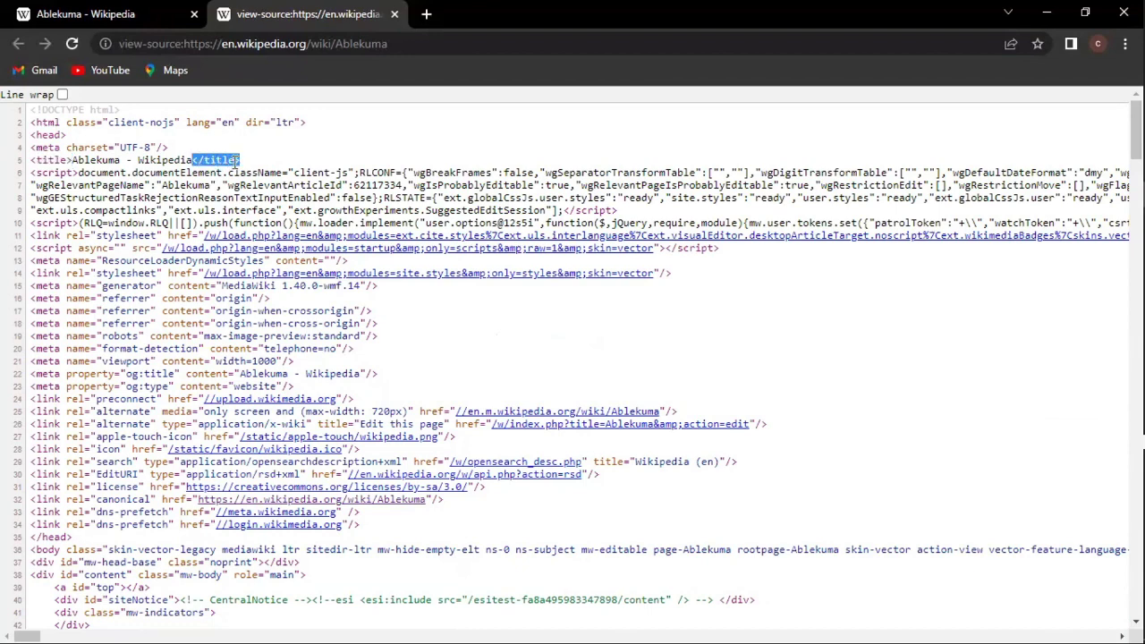
click(174, 164)
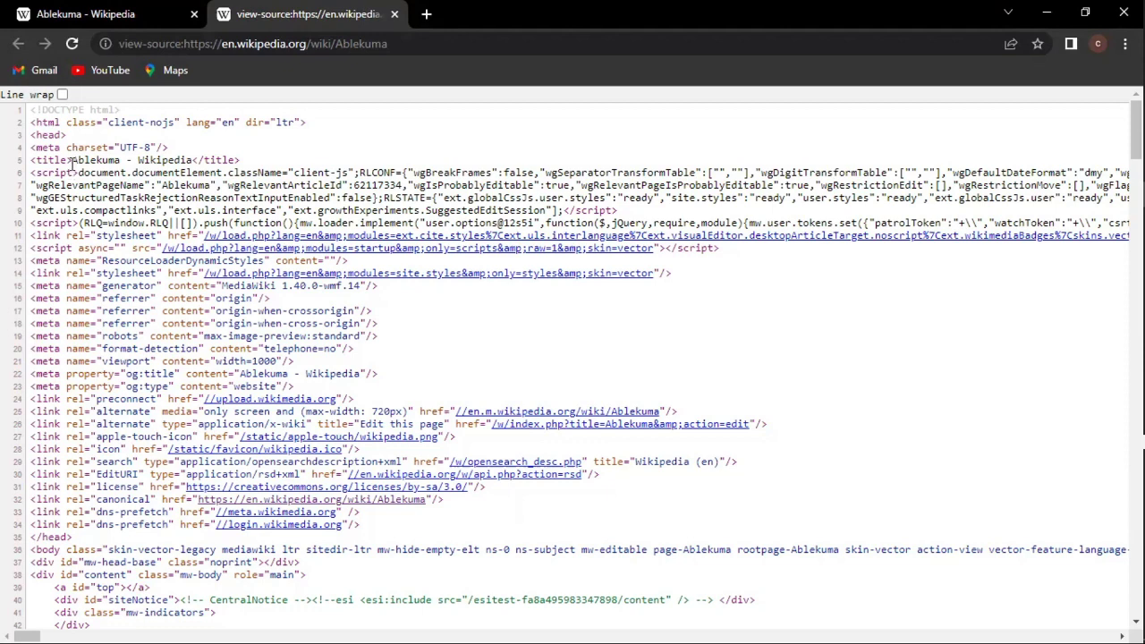
drag(71, 159, 190, 161)
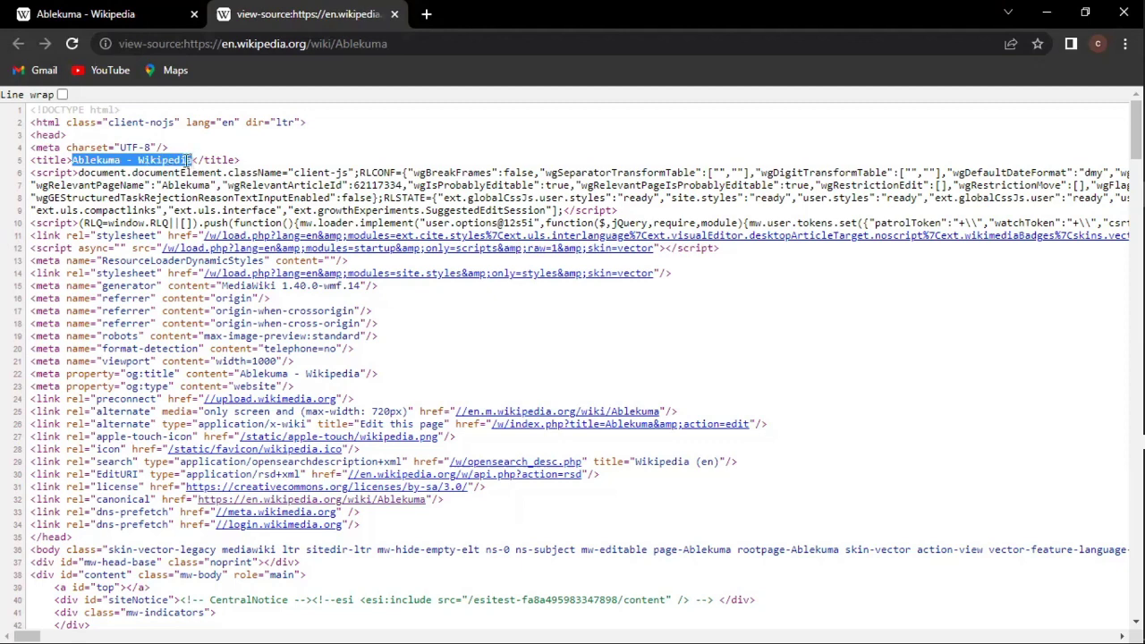
right_click(188, 160)
click(205, 173)
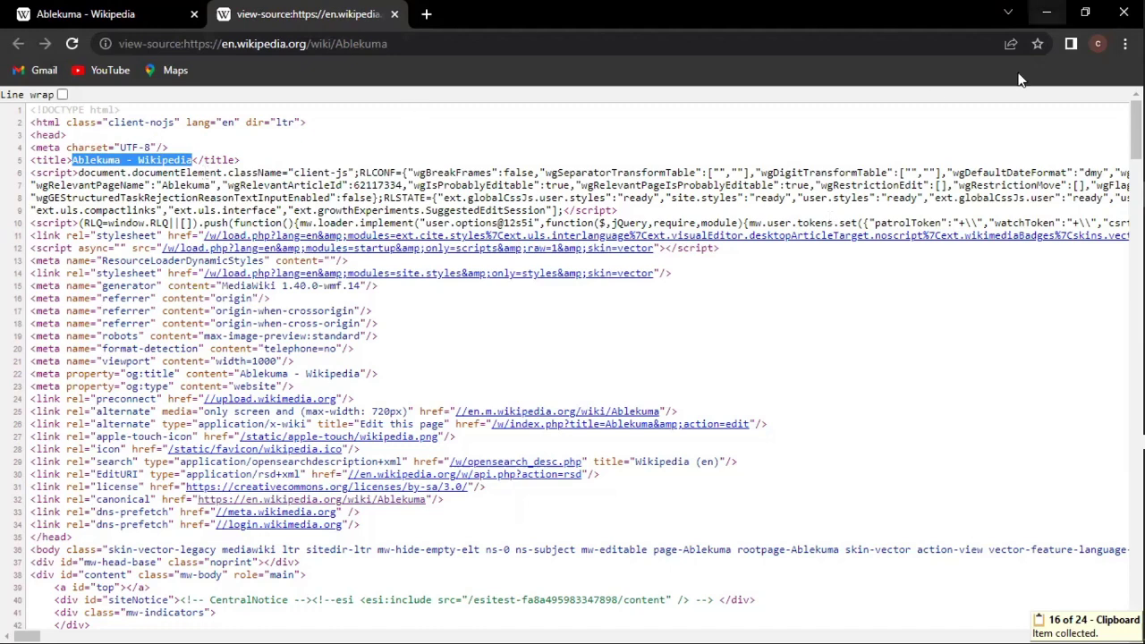
Fill in Name of Web Page 'Ablekuma - Wikipedia' and Name of Web Site 'Wikipedia'.
key(alt+Tab)
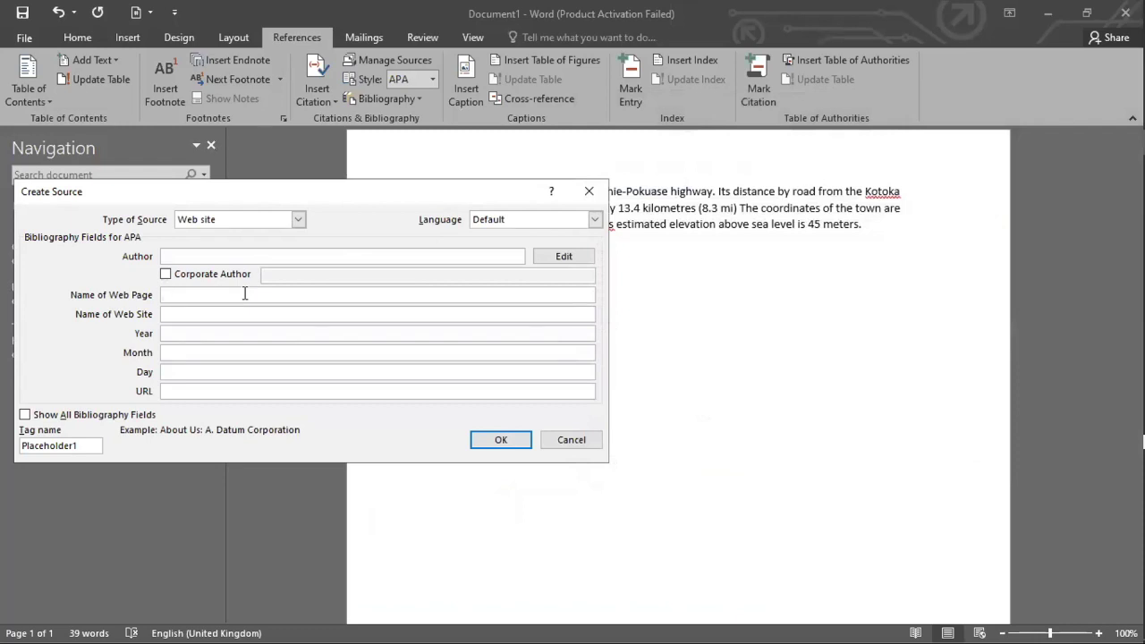
key(ctrl+v)
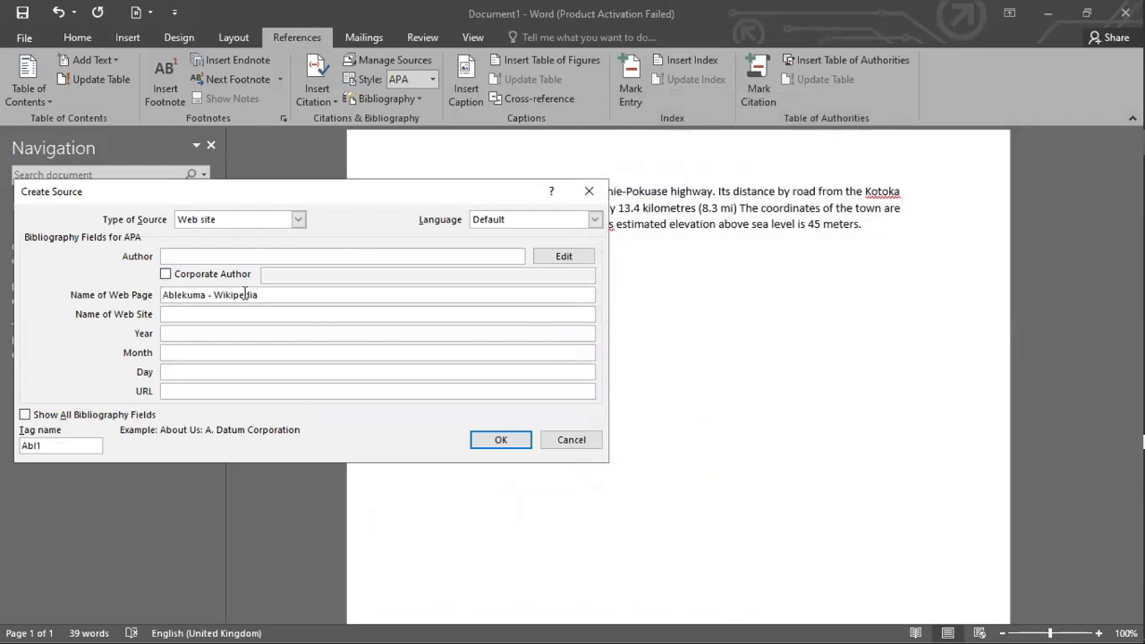
click(220, 312)
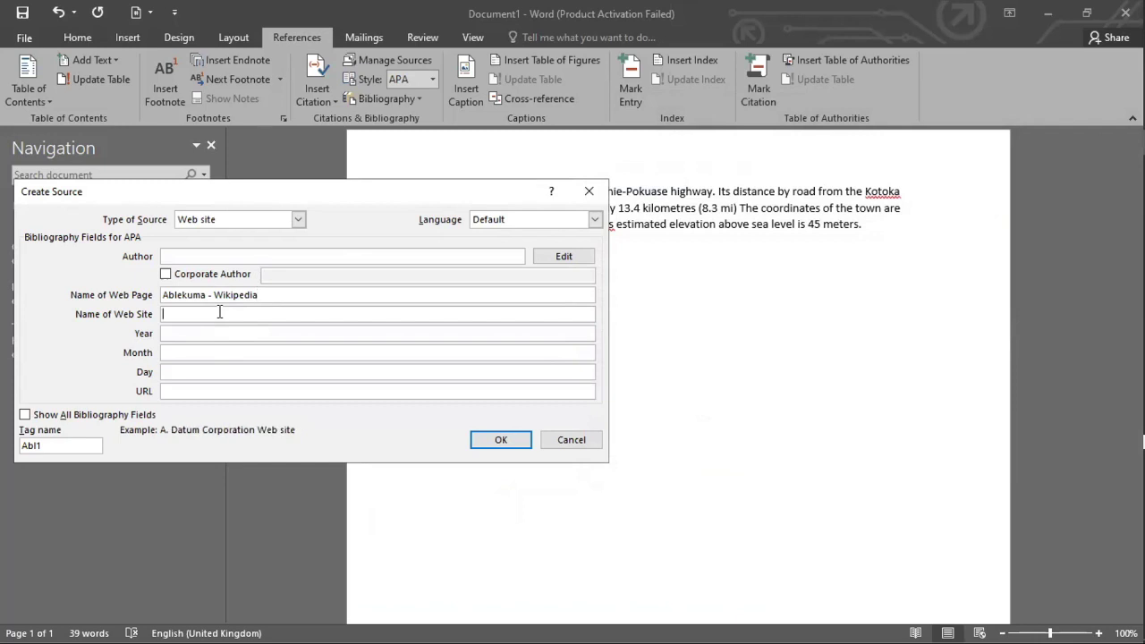
text(Wikipedia)
click(226, 333)
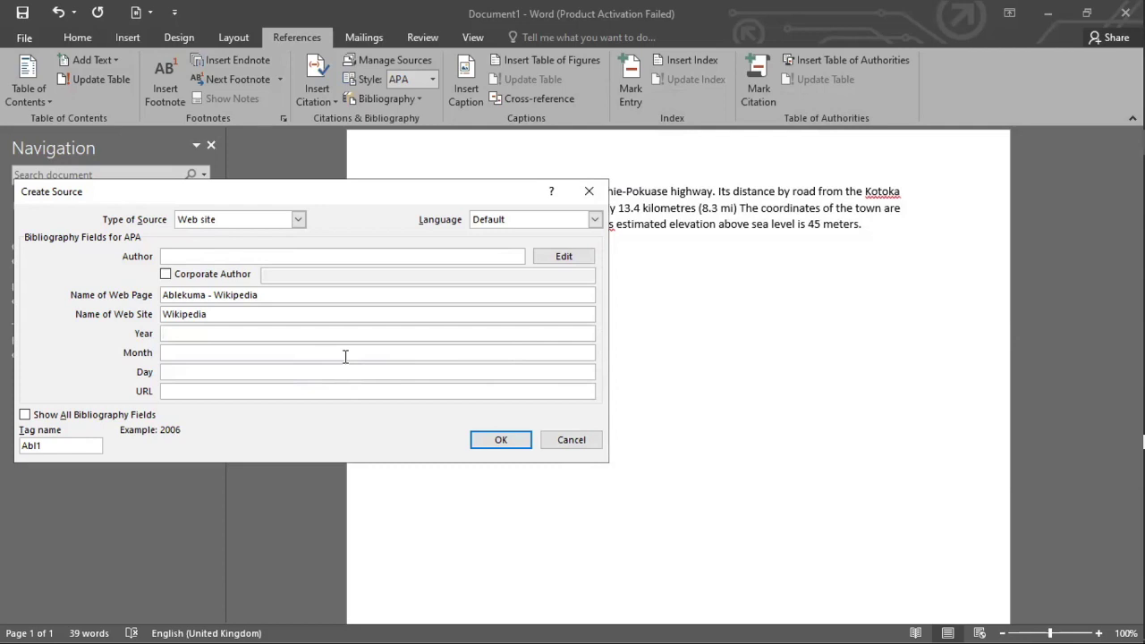
click(174, 334)
mouse_move(1143, 442)
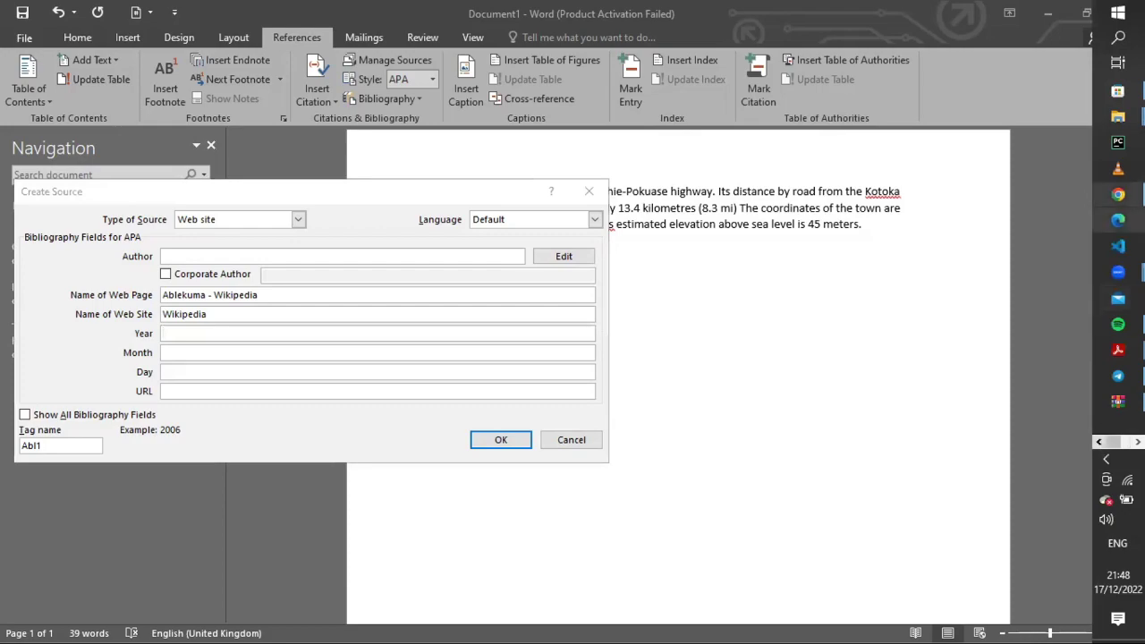
Go back to the Ablekuma page source in Chrome and clear the old find-in-page query.
click(1118, 195)
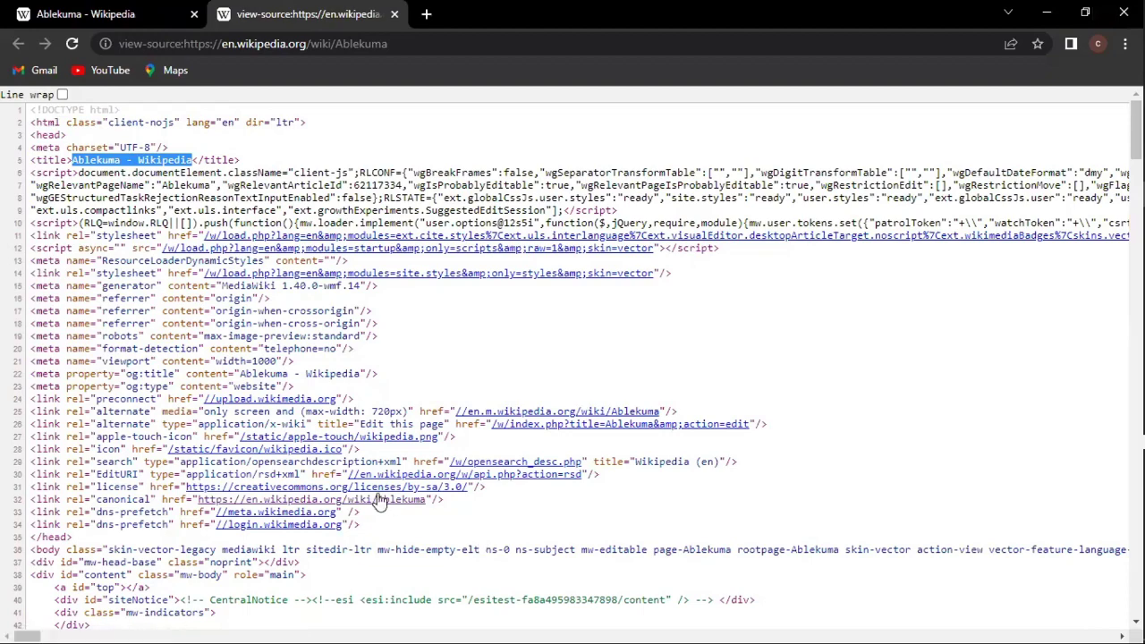
scroll(378, 501, down, 3)
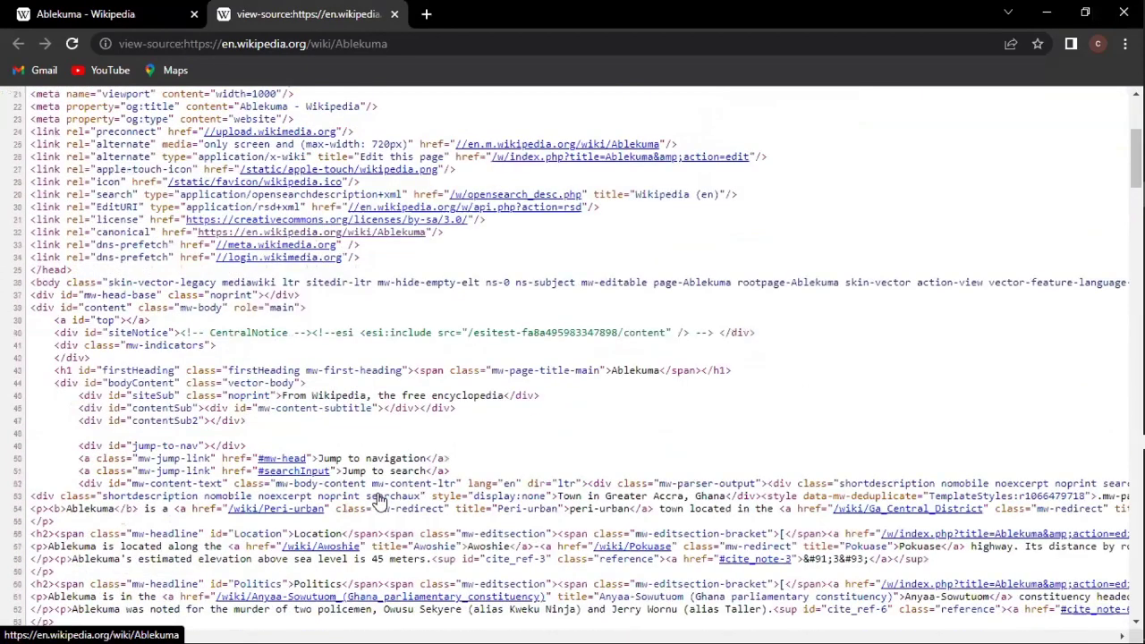
scroll(379, 501, down, 4)
scroll(429, 373, down, 4)
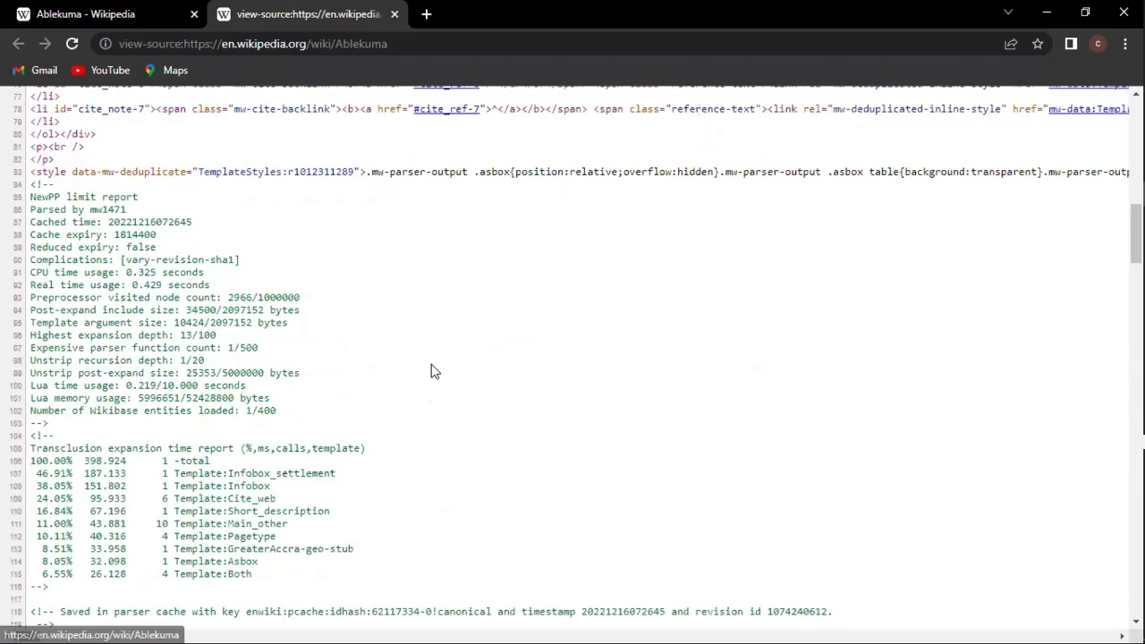
scroll(432, 377, up, 7)
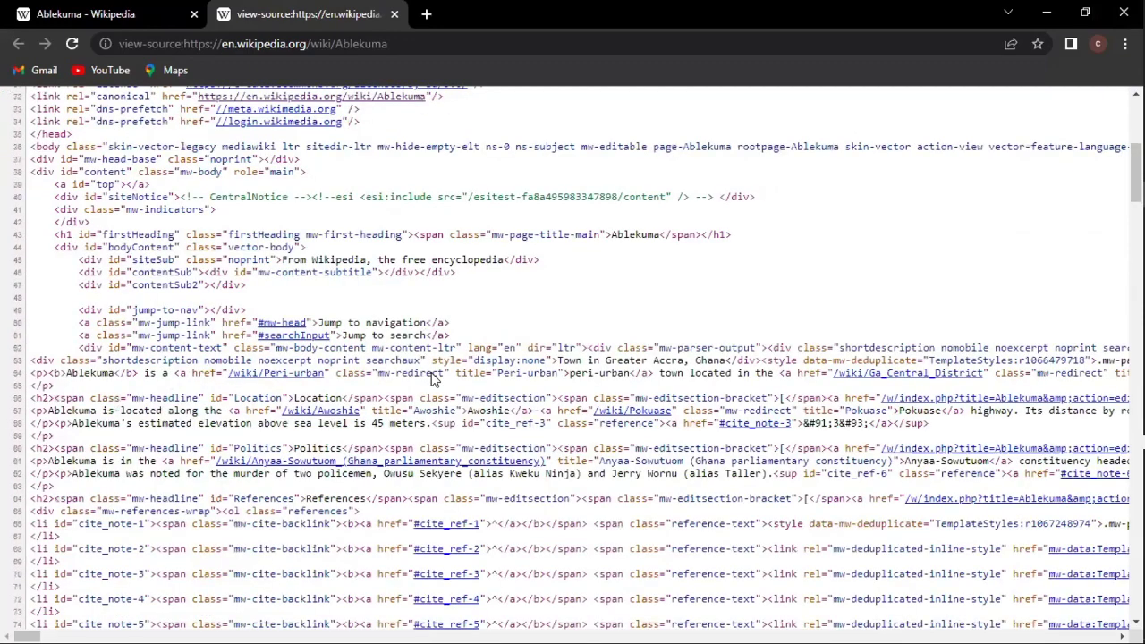
scroll(432, 378, up, 5)
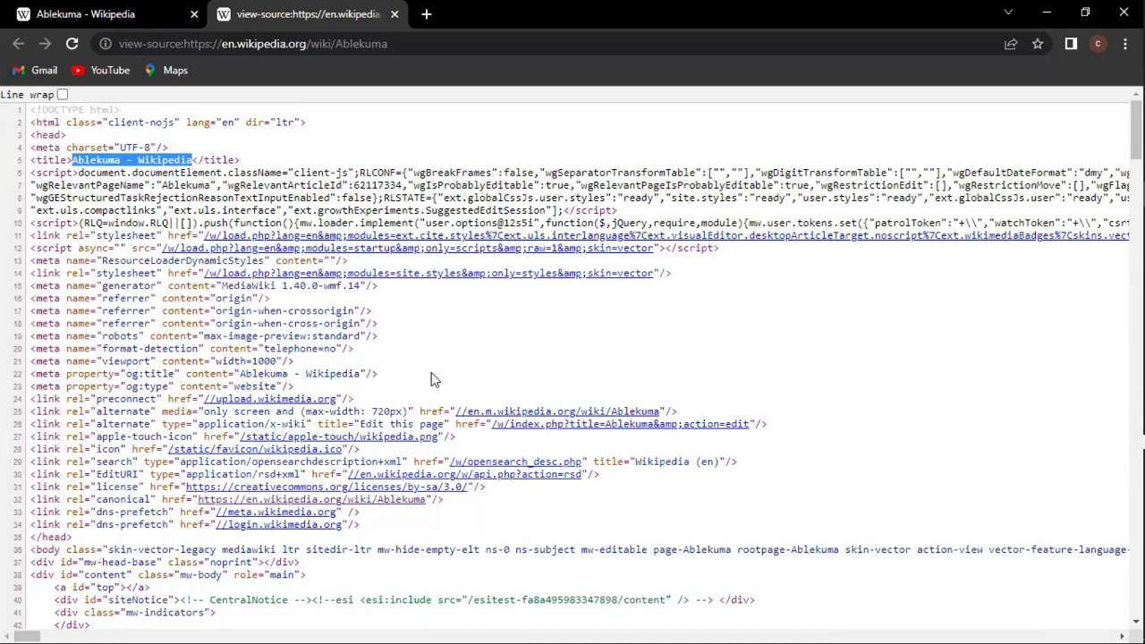
key(ctrl+f)
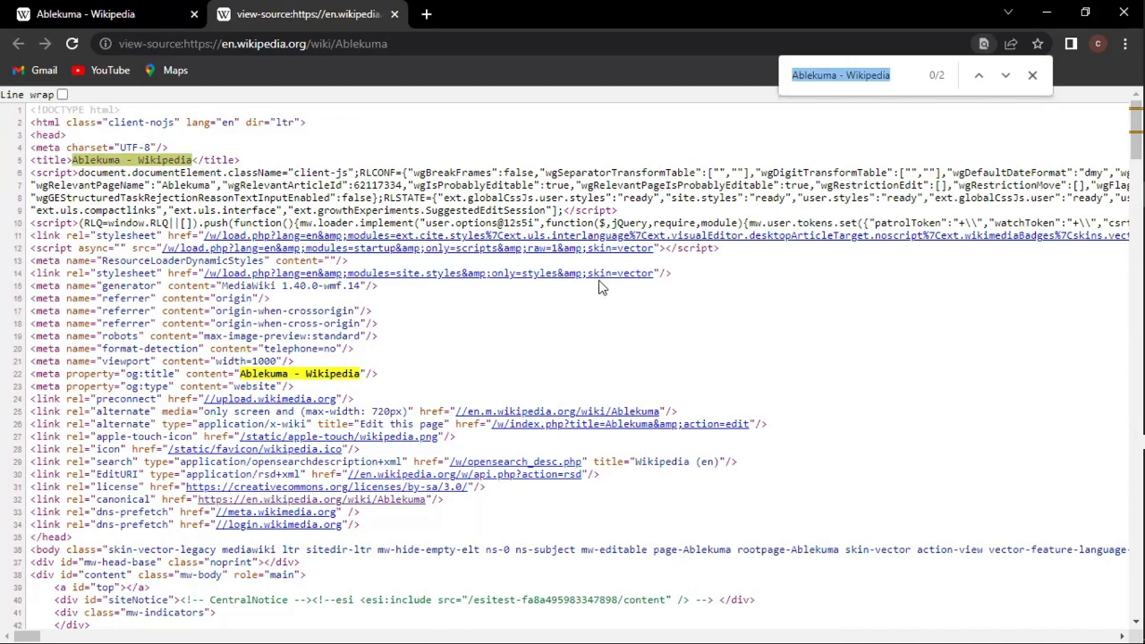
click(154, 152)
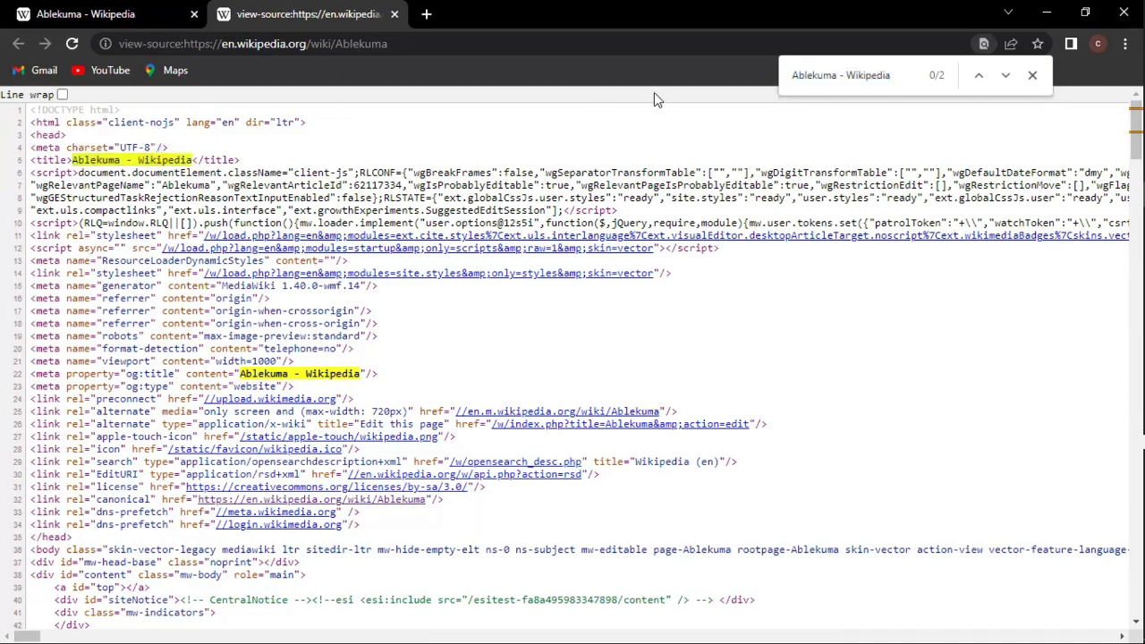
click(889, 77)
click(890, 76)
key(BackSpace)
key(BackSpace)
key(BackSpace)
key(BackSpace)
key(BackSpace)
key(BackSpace)
key(BackSpace)
key(BackSpace)
key(BackSpace)
key(BackSpace)
key(BackSpace)
key(BackSpace)
key(BackSpace)
key(BackSpace)
key(BackSpace)
key(BackSpace)
key(BackSpace)
key(BackSpace)
key(BackSpace)
key(BackSpace)
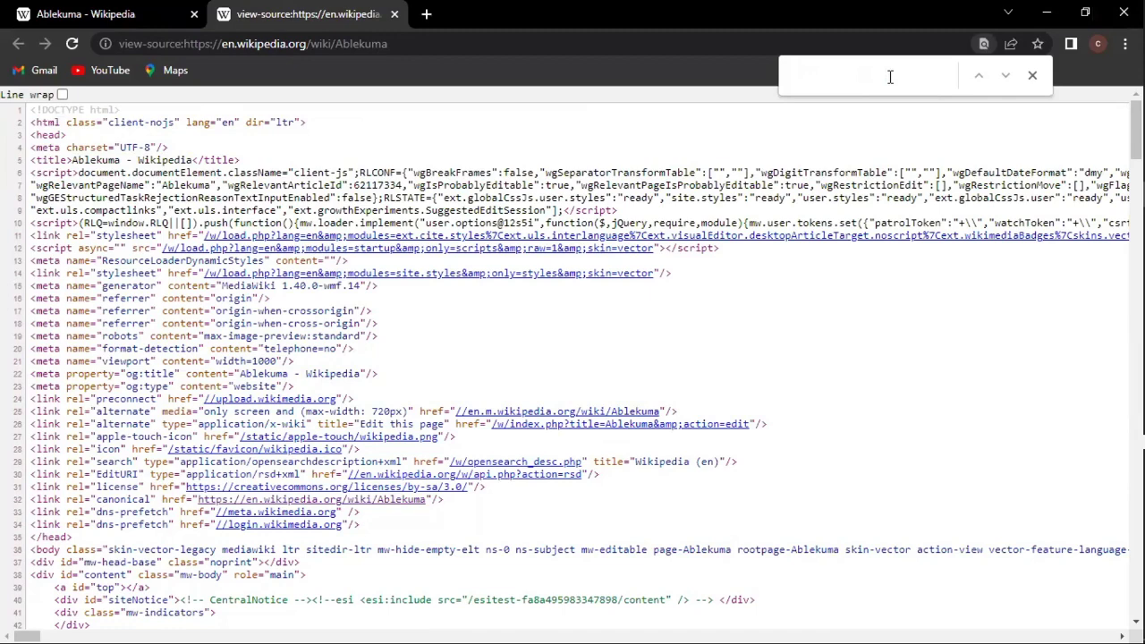
Search the source for 'date' and copy the datePublished value 2019-10-21.
text(pub)
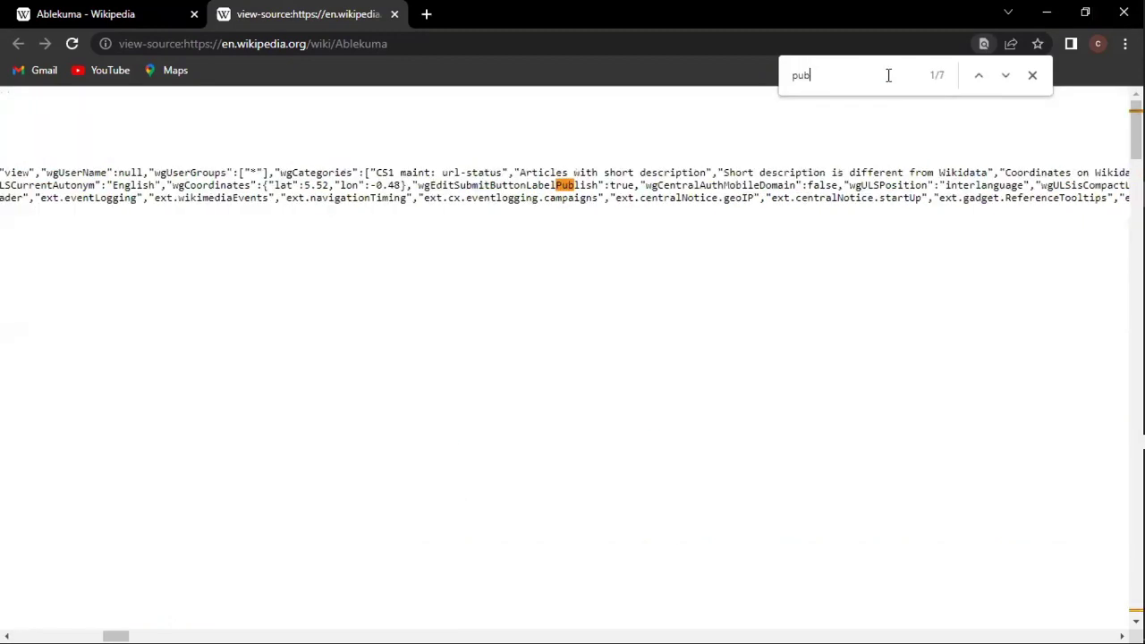
text(date)
key(BackSpace)
key(BackSpace)
key(BackSpace)
key(BackSpace)
key(BackSpace)
key(BackSpace)
key(BackSpace)
text(date)
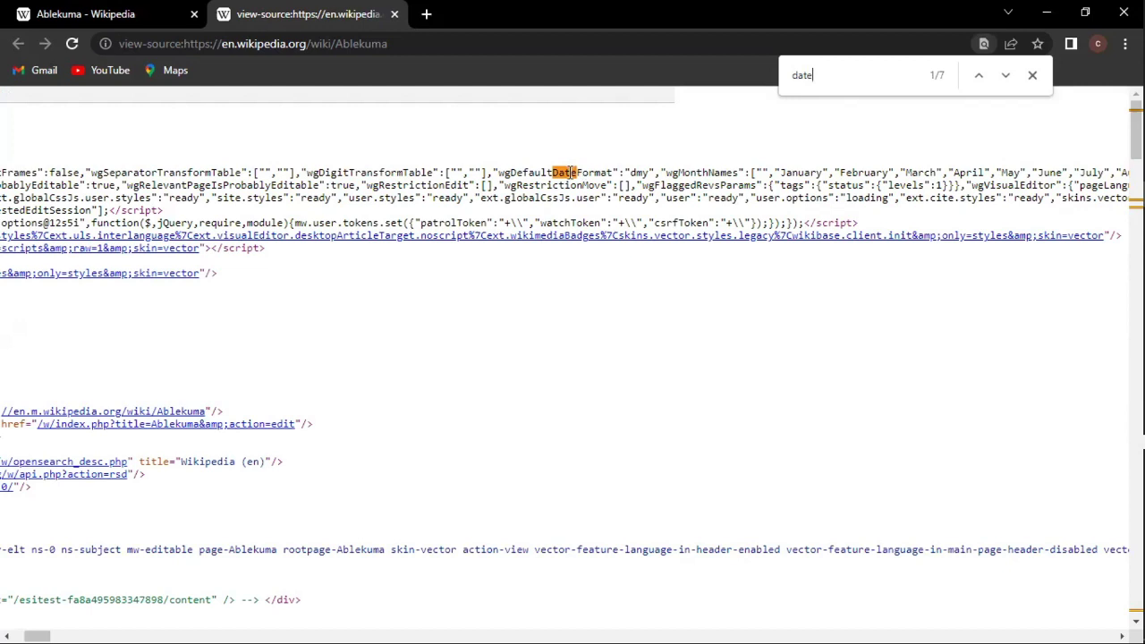
click(977, 77)
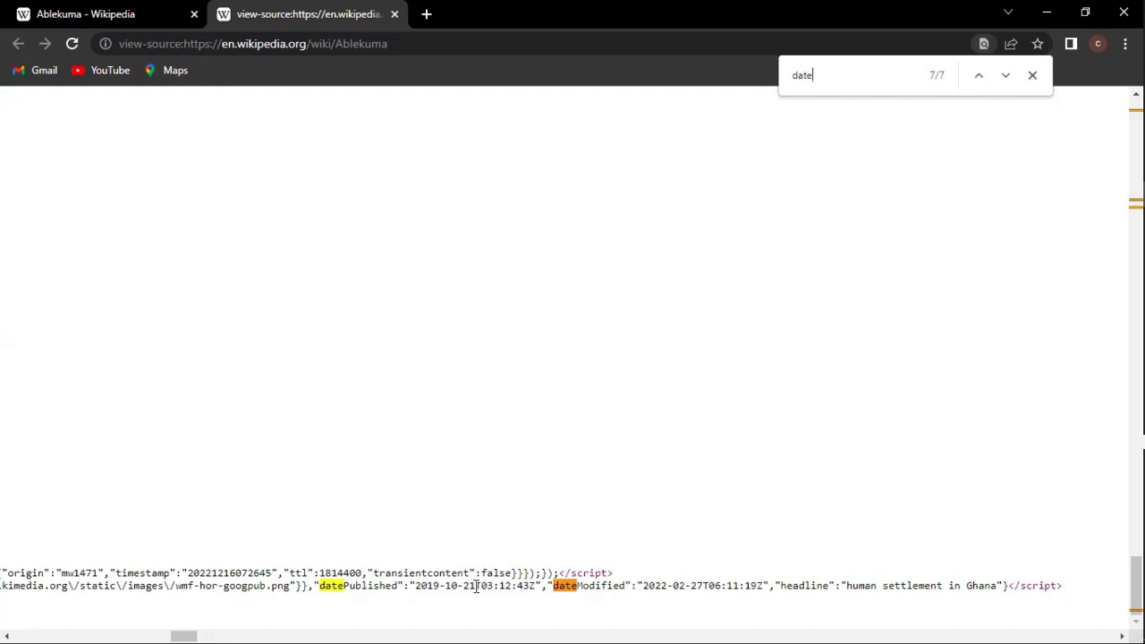
drag(477, 586, 418, 587)
right_click(418, 586)
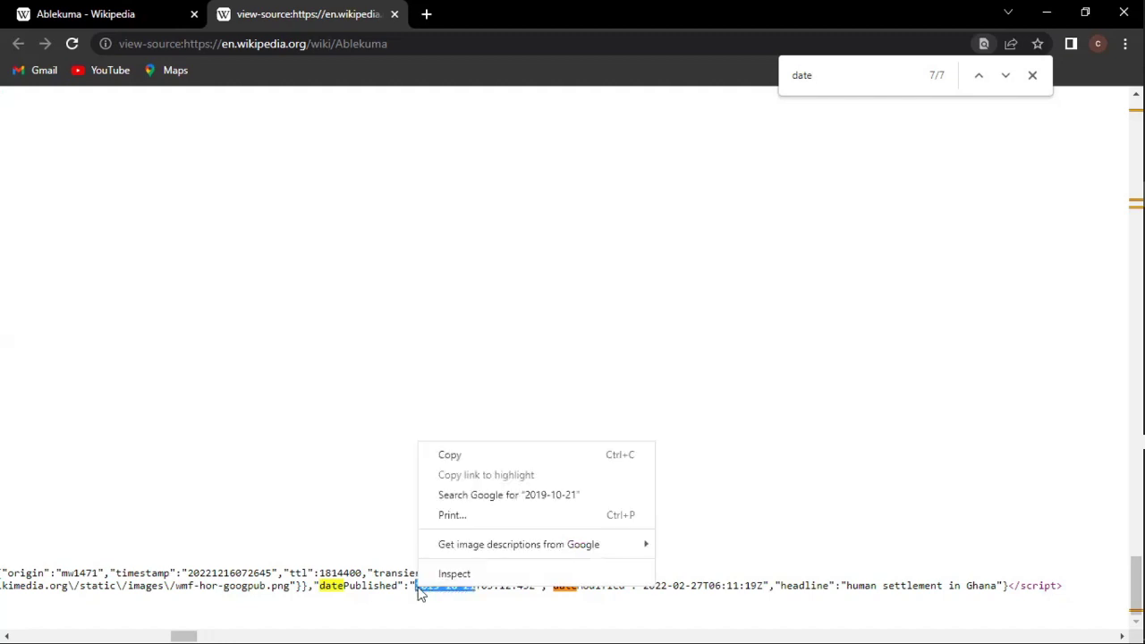
click(491, 462)
mouse_move(1118, 195)
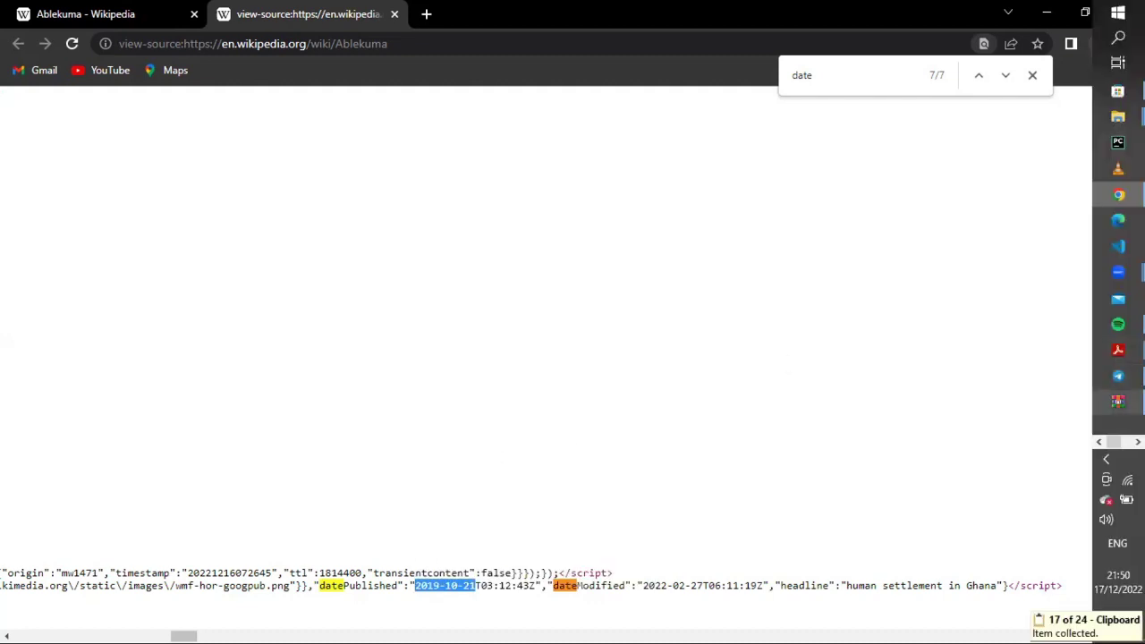
click(1138, 441)
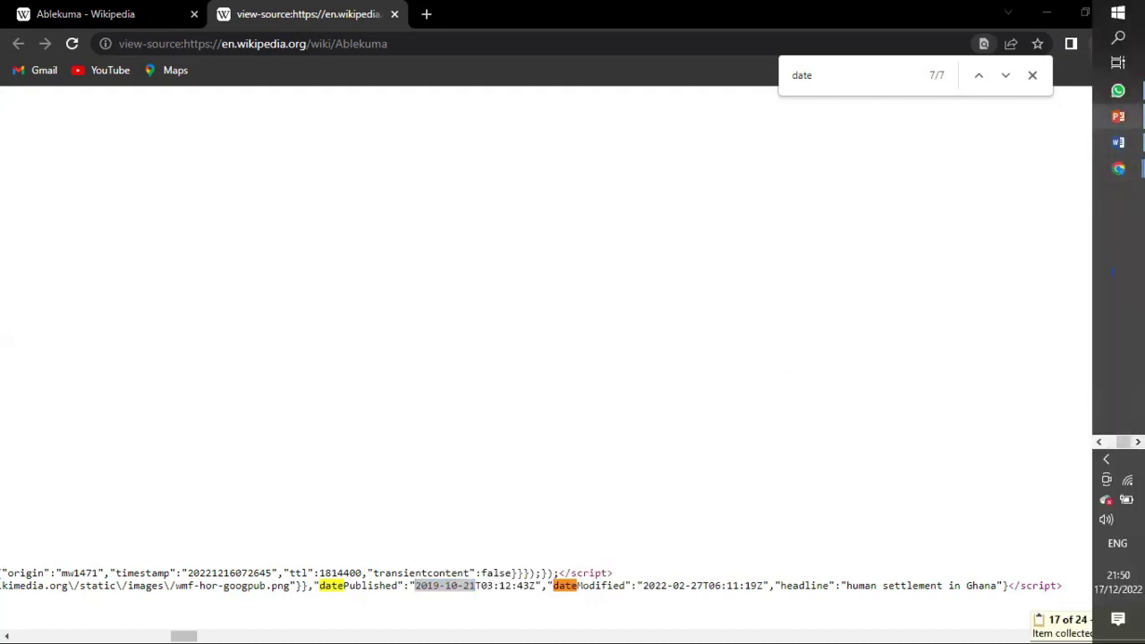
Enter the source's publication date as Year 2019, Month October, Day 21.
click(1118, 143)
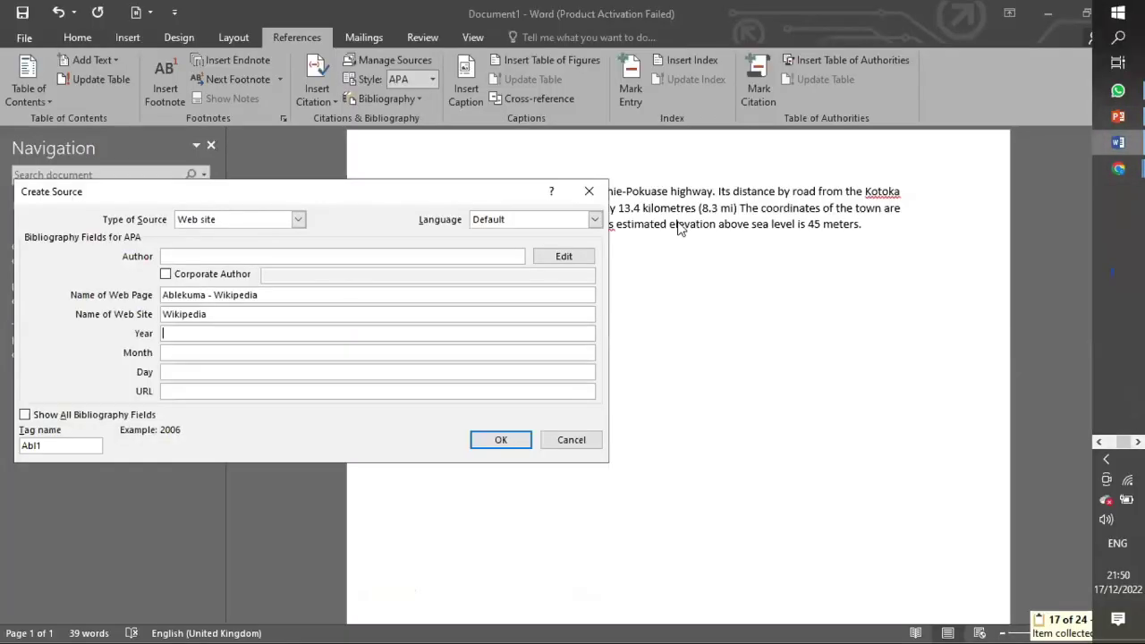
click(200, 333)
text(2019)
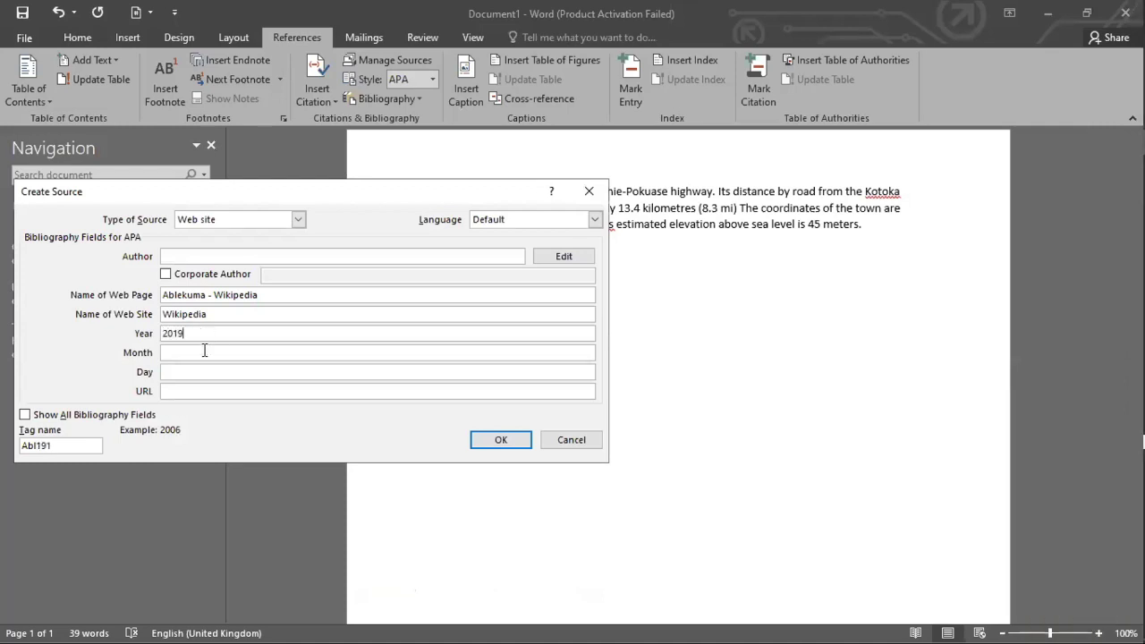
click(204, 351)
text(October)
click(203, 373)
text(2019-10-21)
click(199, 373)
key(BackSpace)
key(BackSpace)
key(BackSpace)
key(BackSpace)
key(BackSpace)
key(BackSpace)
key(BackSpace)
key(BackSpace)
click(196, 391)
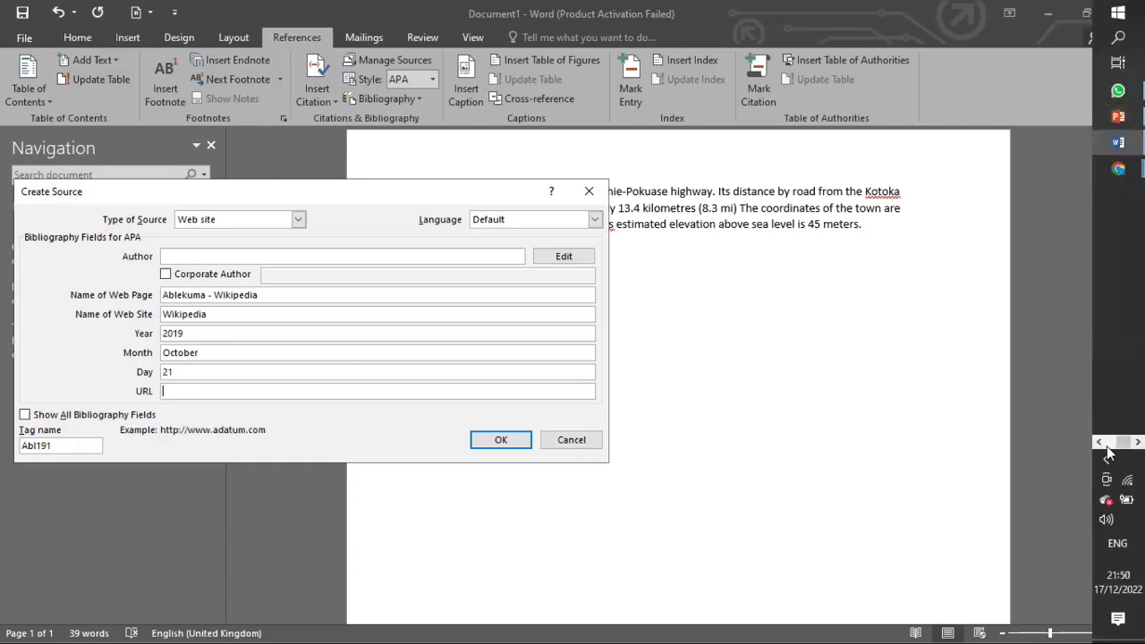
click(1100, 442)
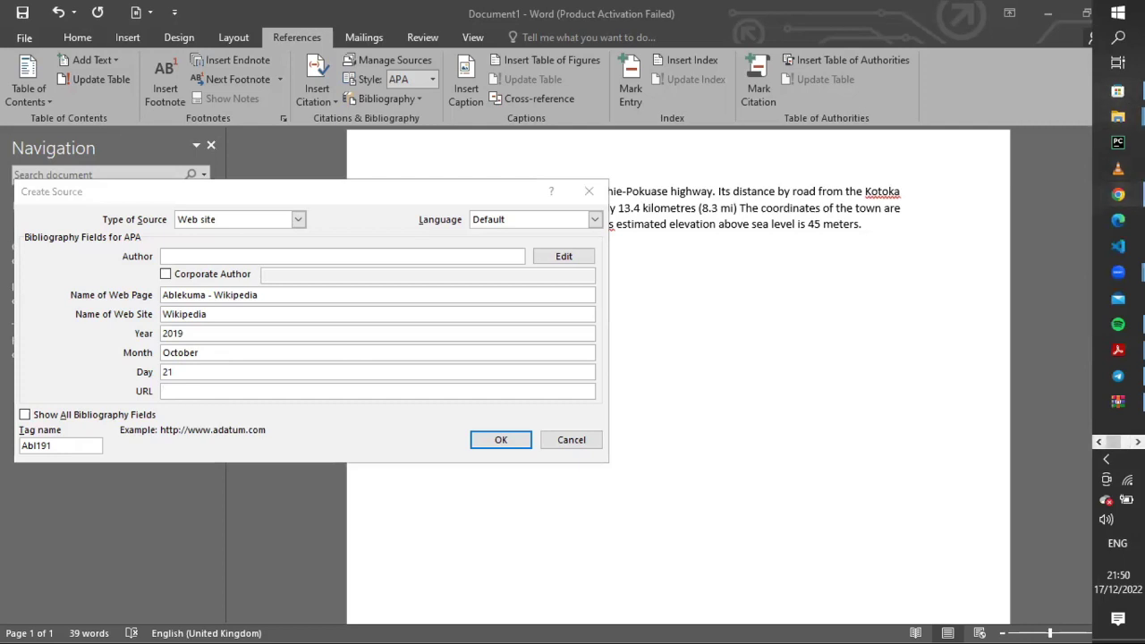
Copy the Ablekuma Wikipedia article's web address en.wikipedia.org/wiki/Ablekuma in Chrome.
click(1118, 194)
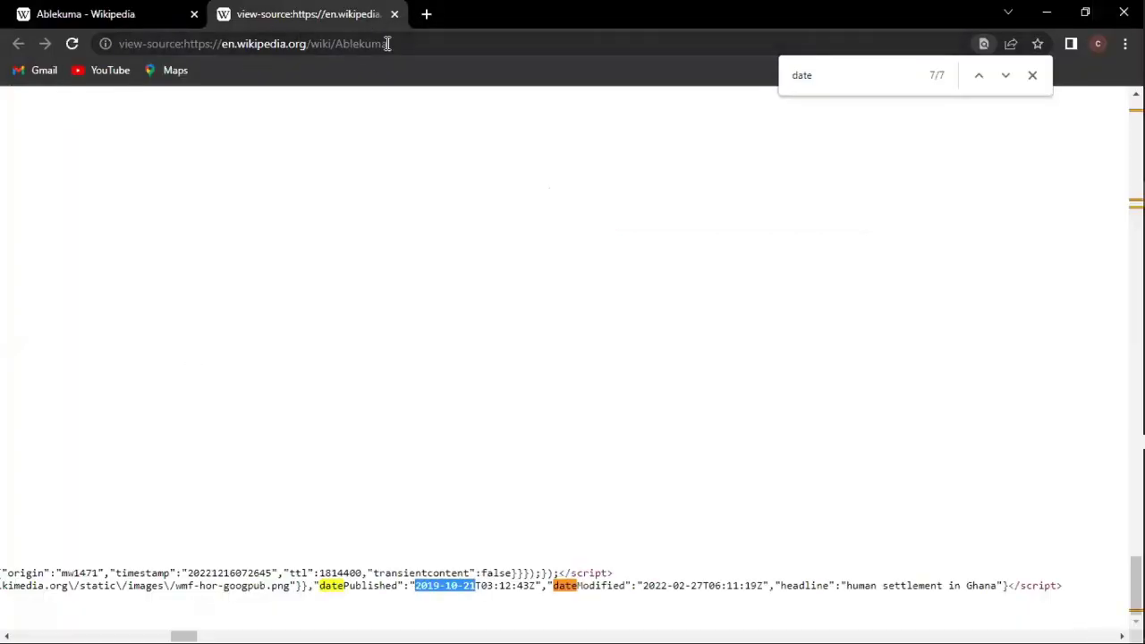
click(120, 24)
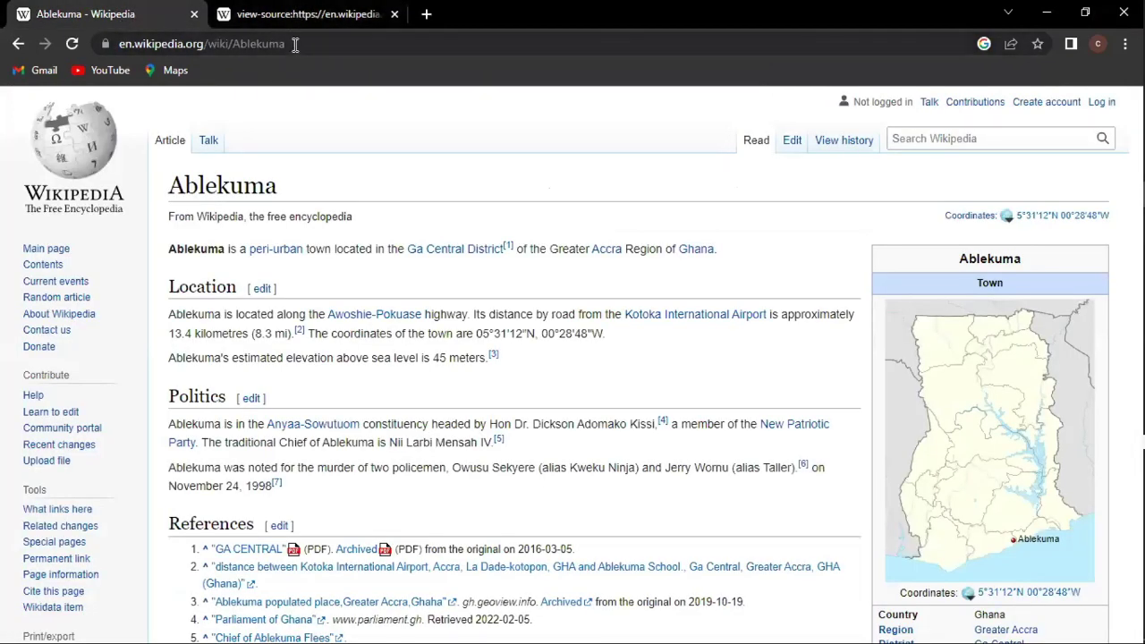
drag(295, 48, 121, 41)
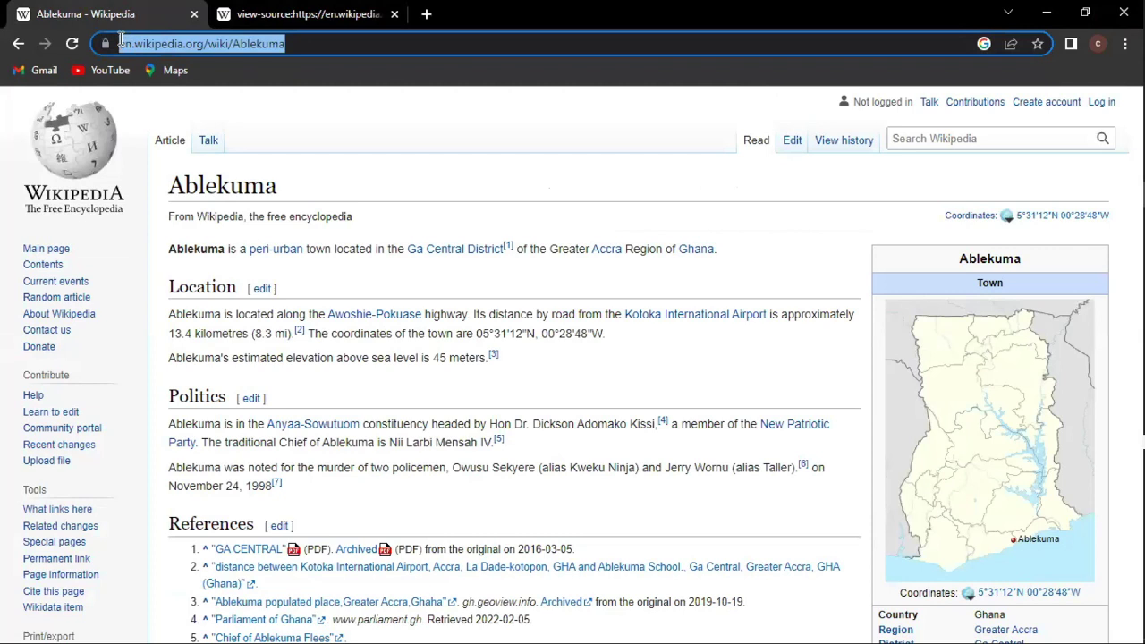
right_click(144, 44)
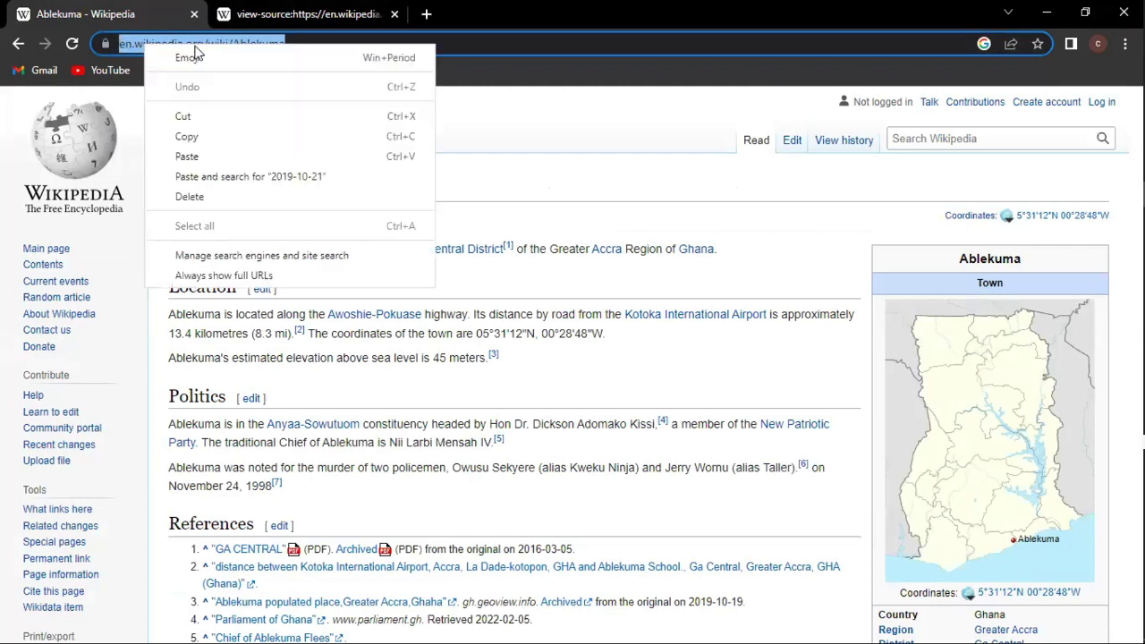
click(187, 136)
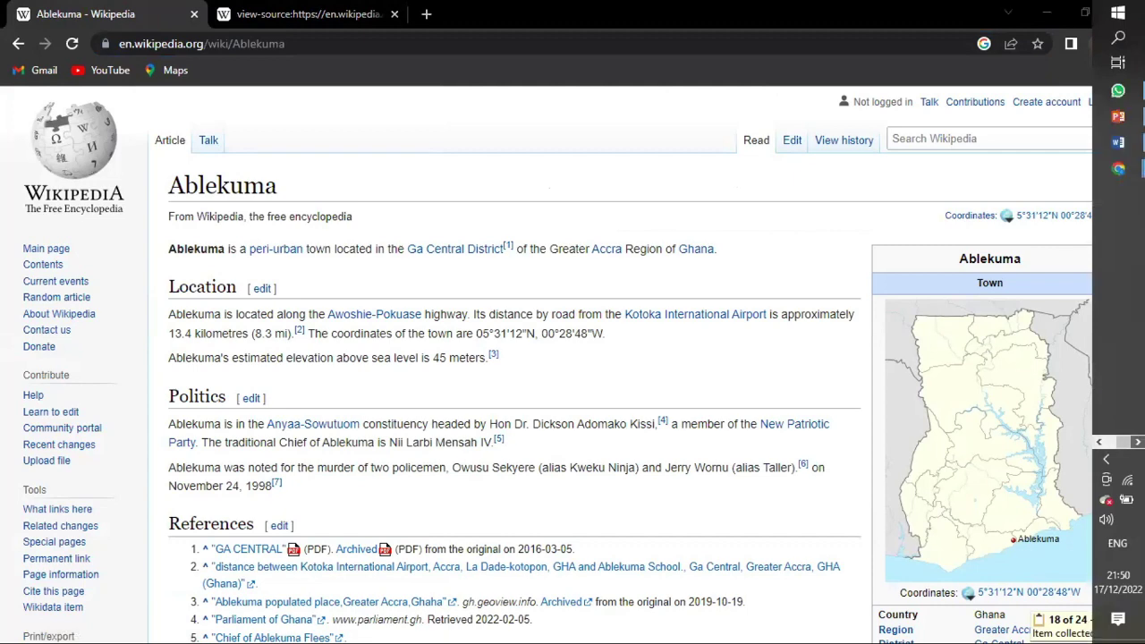
Paste the article URL into the source's URL field and insert the (Ablekuma - Wikipedia, 2019) citation.
key(alt+Tab)
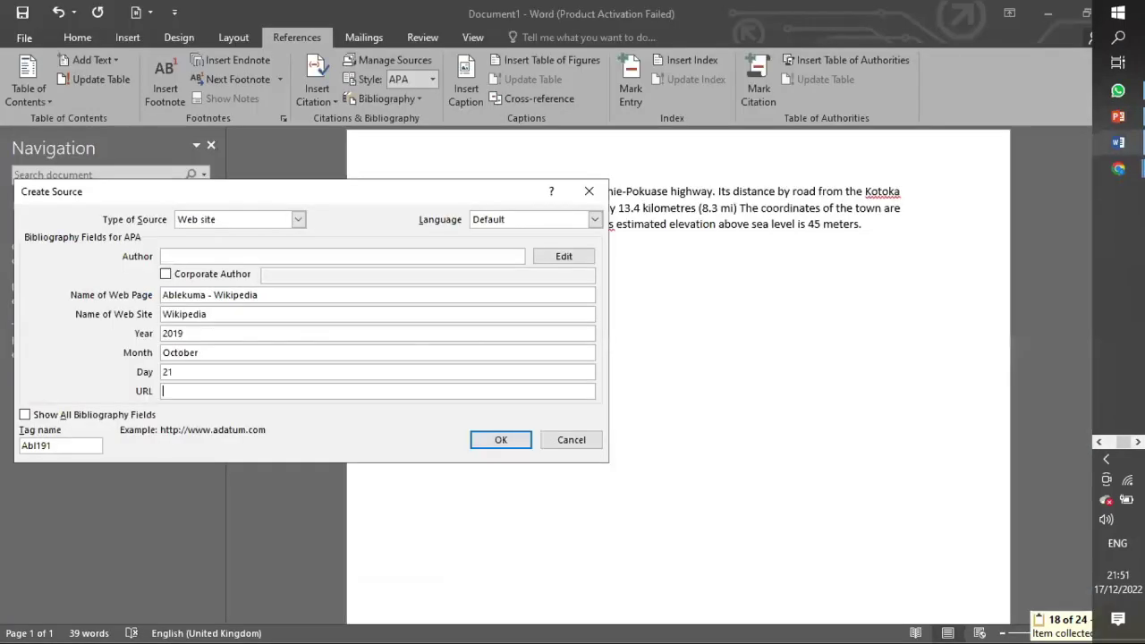
click(337, 389)
key(ctrl+v)
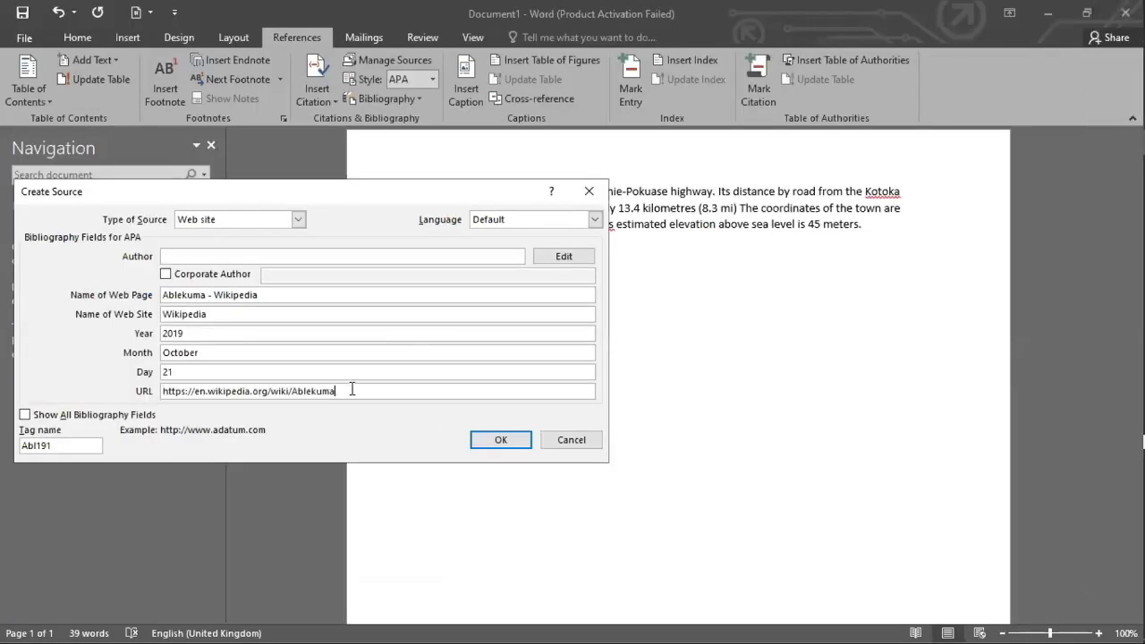
click(507, 442)
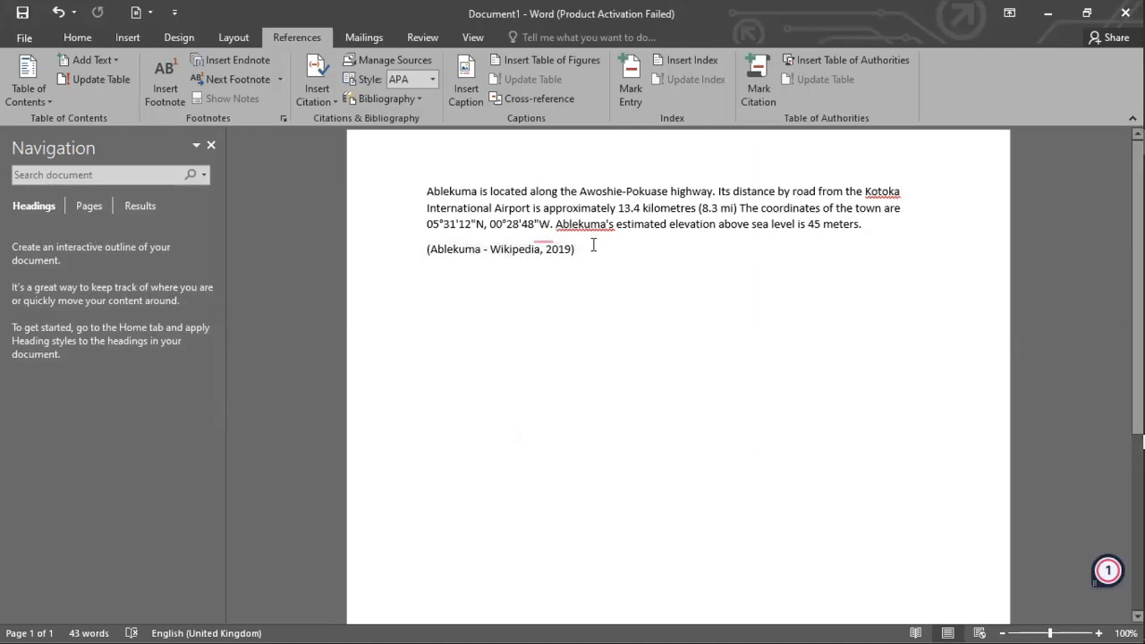
Preview the citation in ISO 690 First Element and Date, ISO 690 Numerical Reference and Harvard - Anglia styles.
click(535, 249)
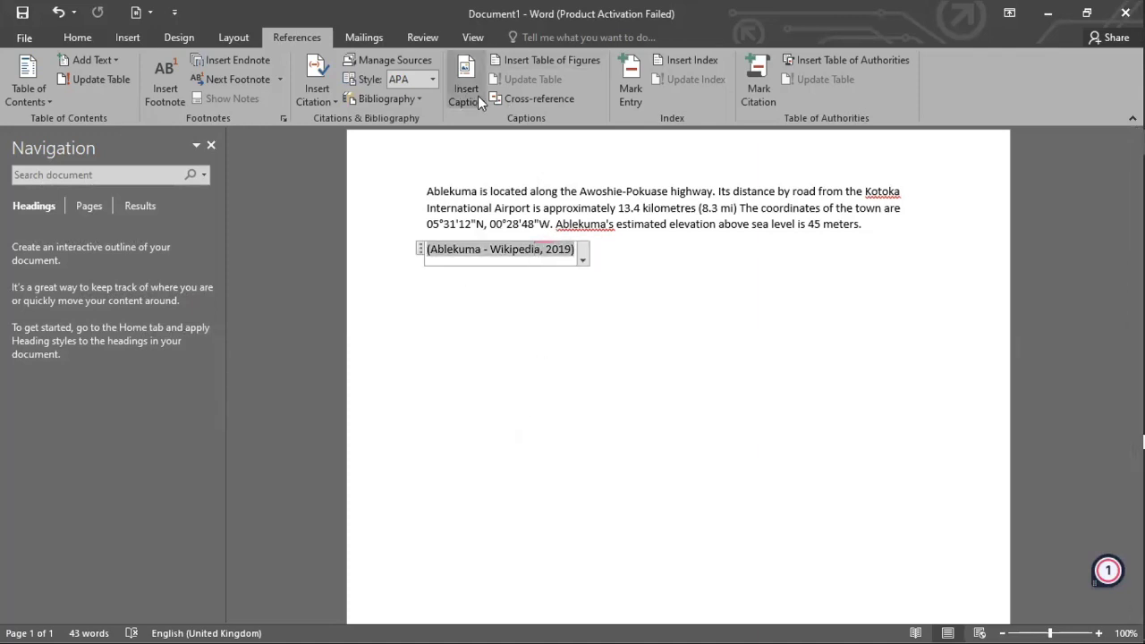
click(431, 81)
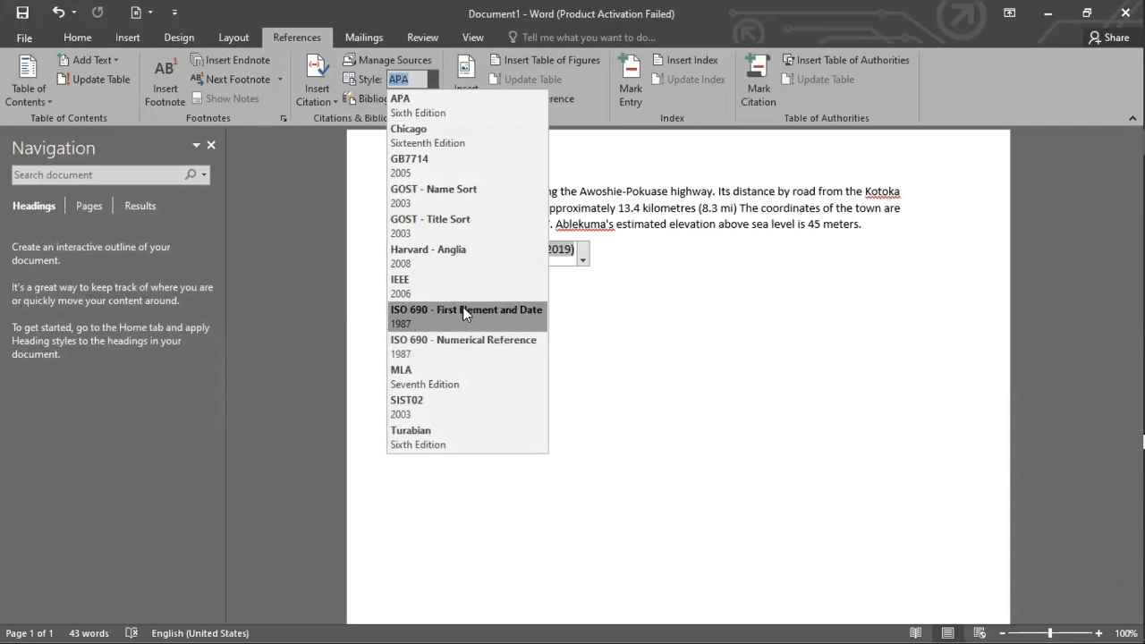
click(462, 306)
click(439, 82)
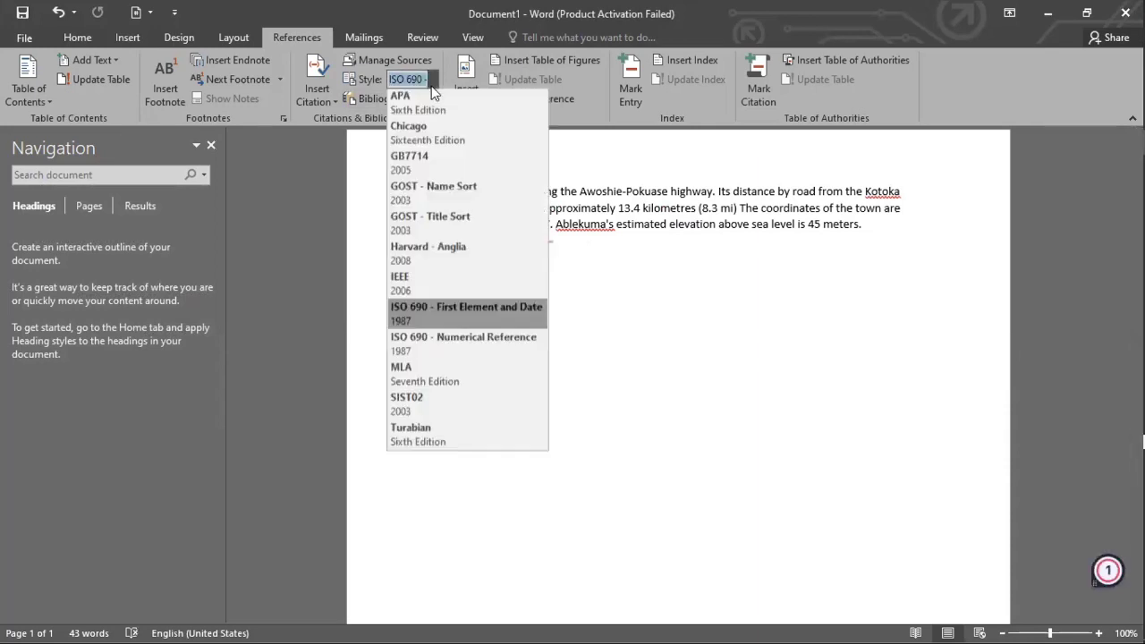
click(445, 341)
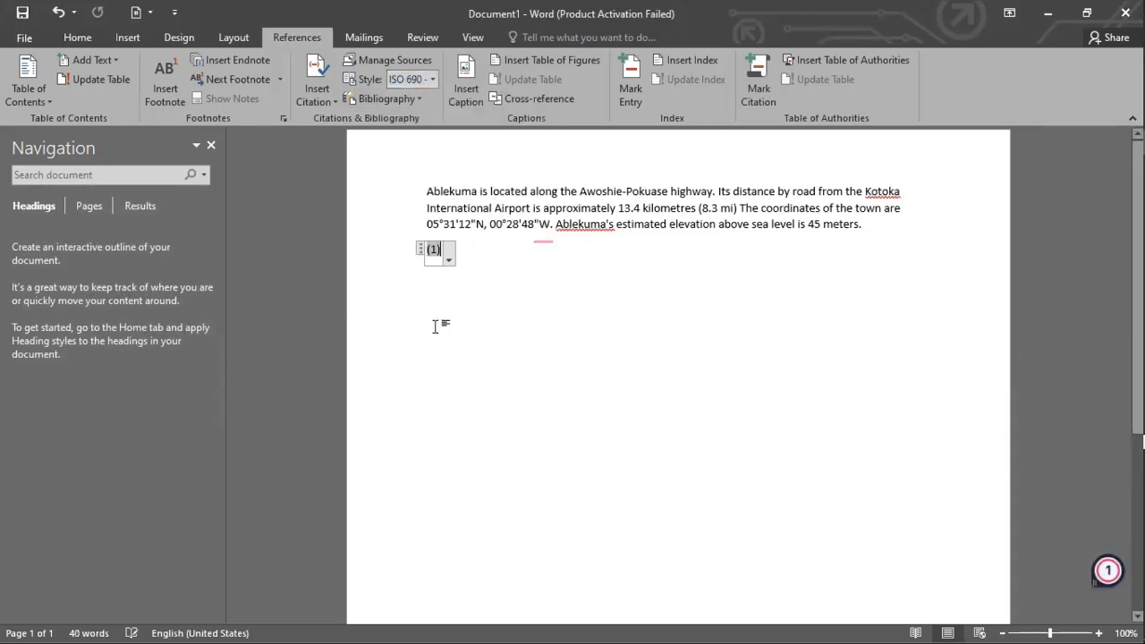
click(414, 79)
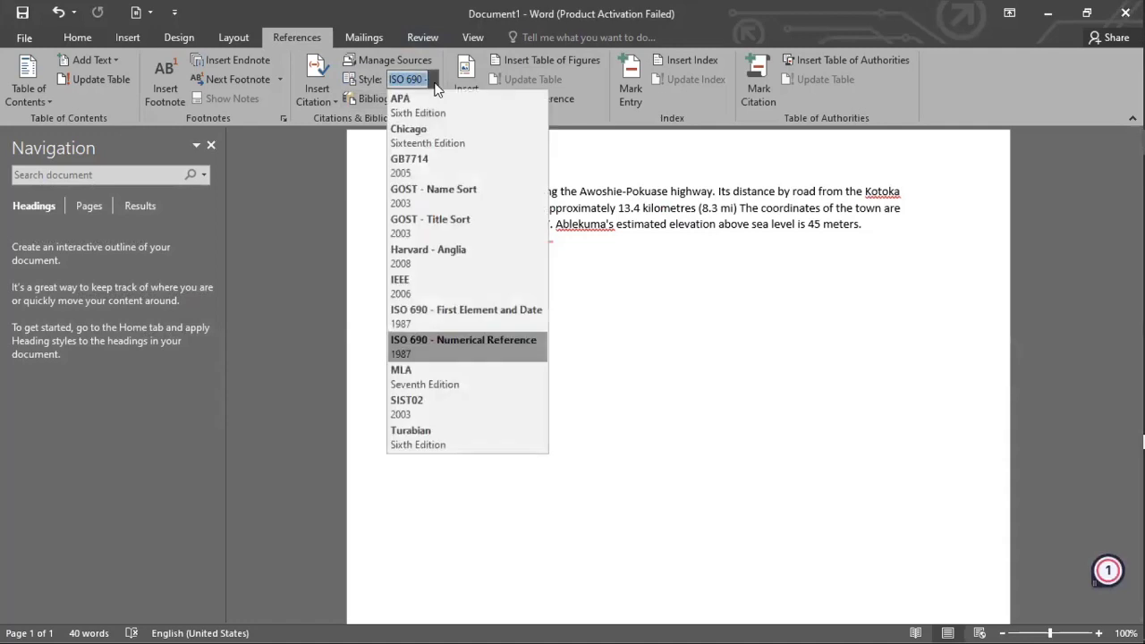
click(438, 250)
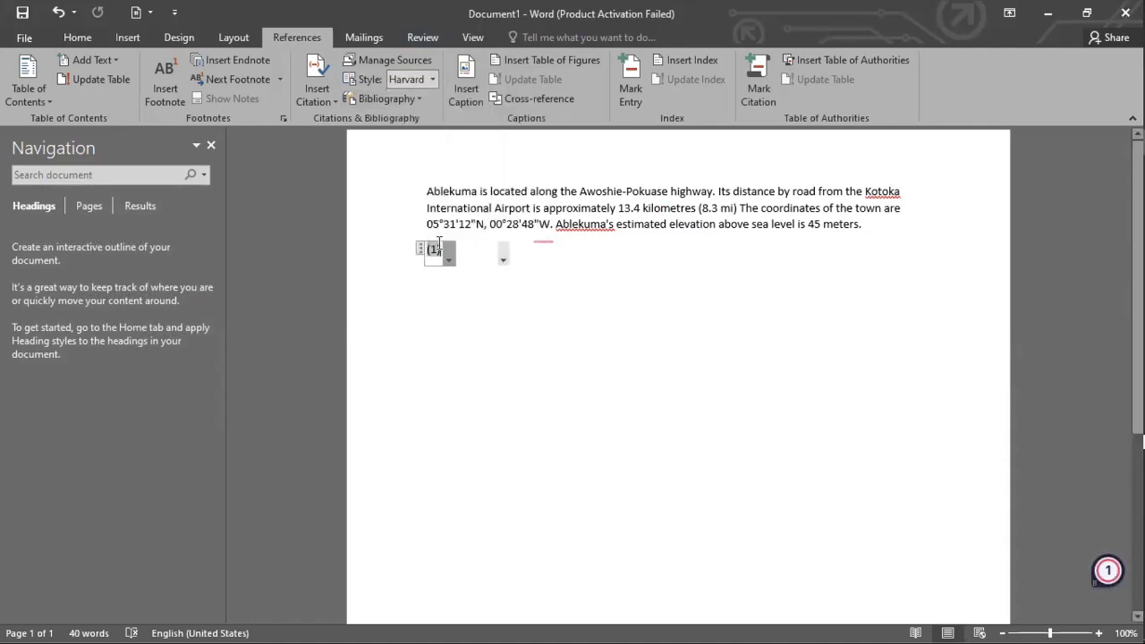
Restore the APA citation style and add an empty paragraph below the citation.
click(432, 84)
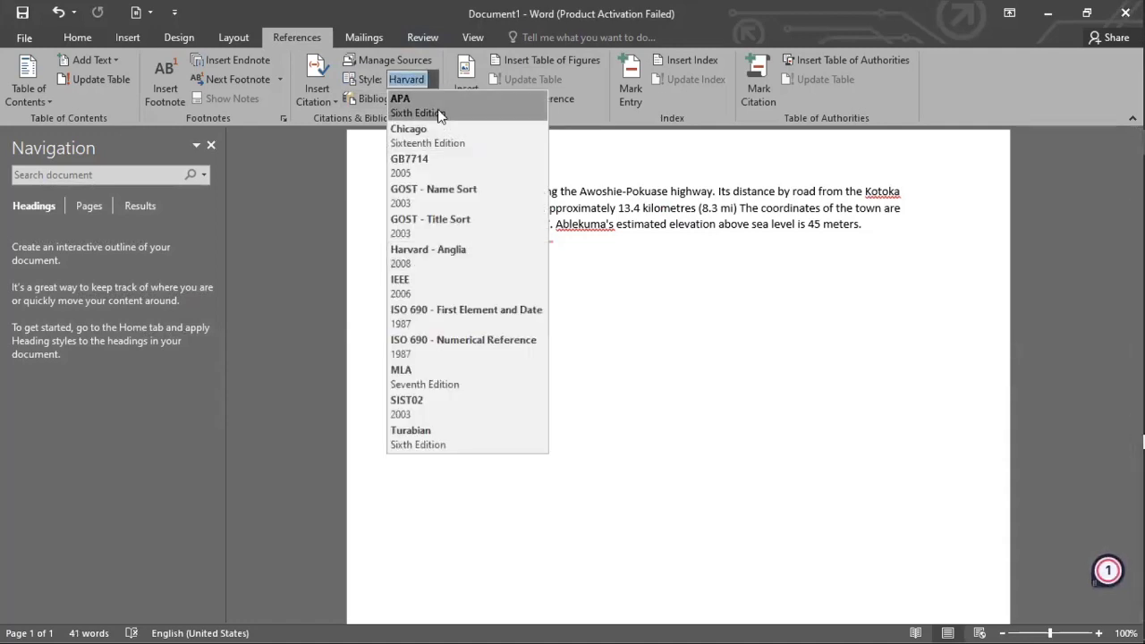
click(435, 105)
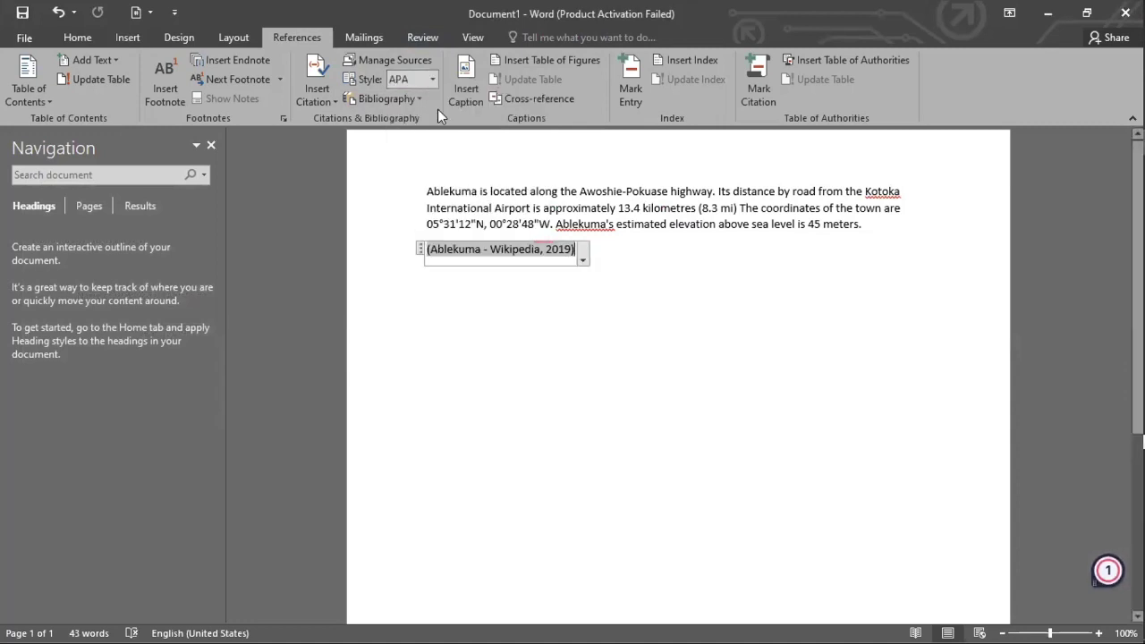
click(684, 246)
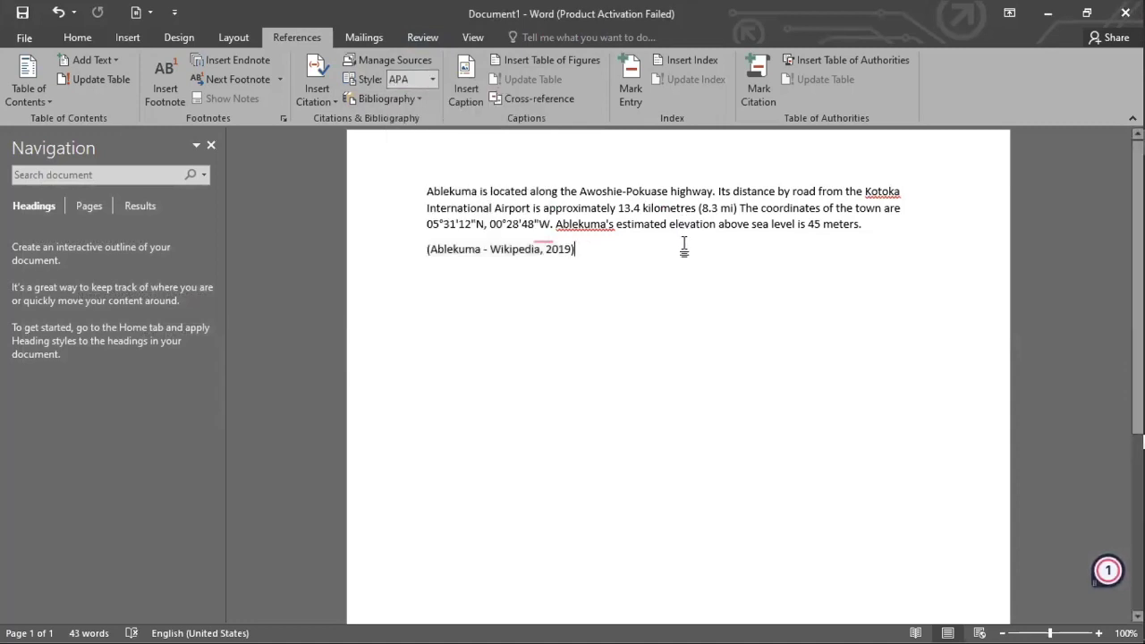
key(Return)
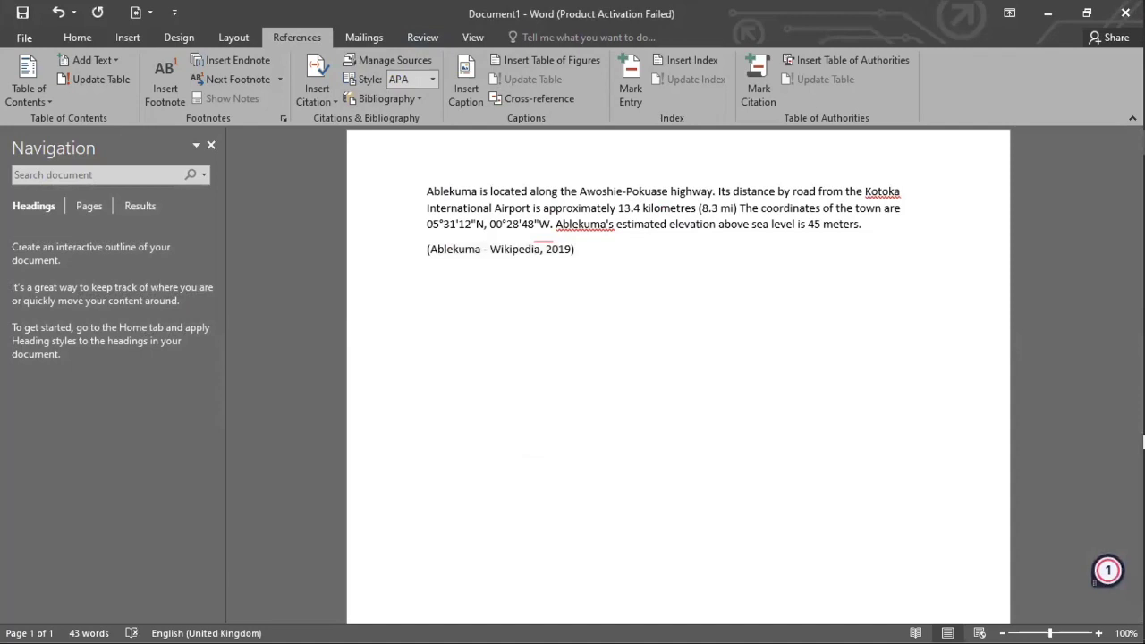